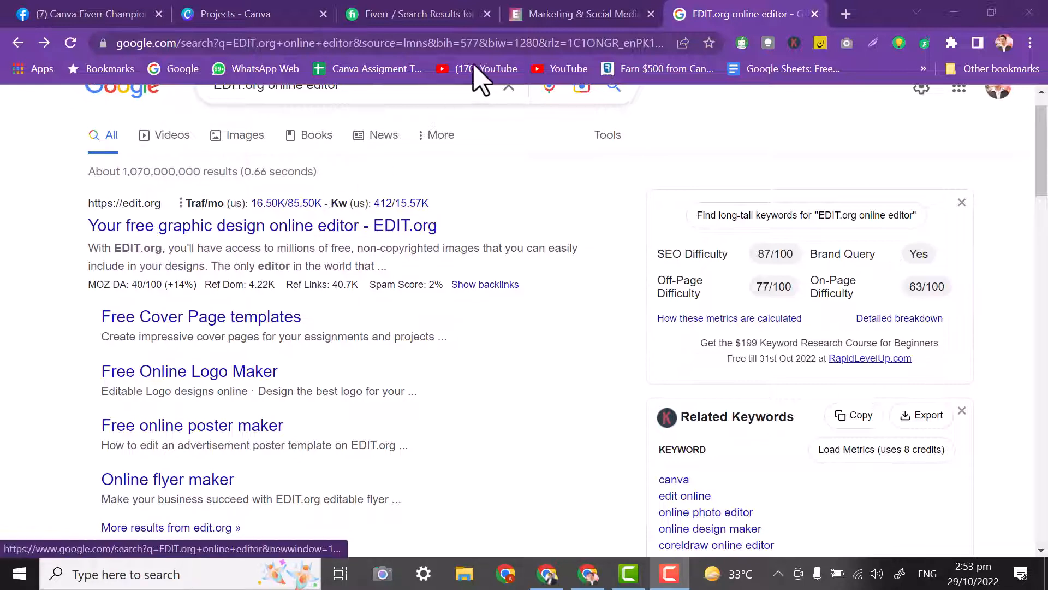
Open the EDIT.org site from the search results, register with the suggested Google account, and dismiss the e-mail verification notice.
left_click(161, 224)
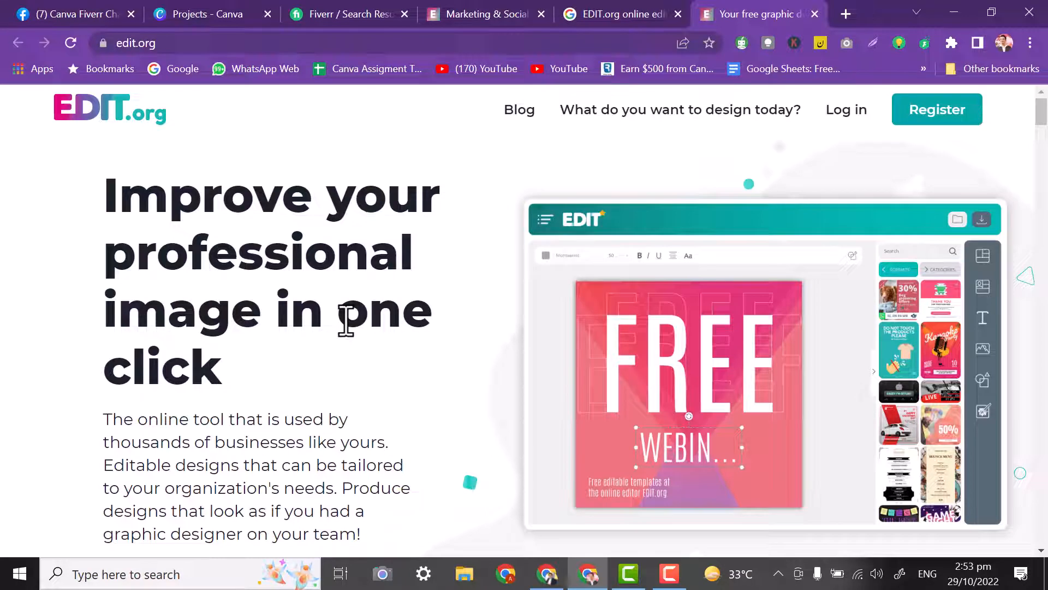
left_click(894, 123)
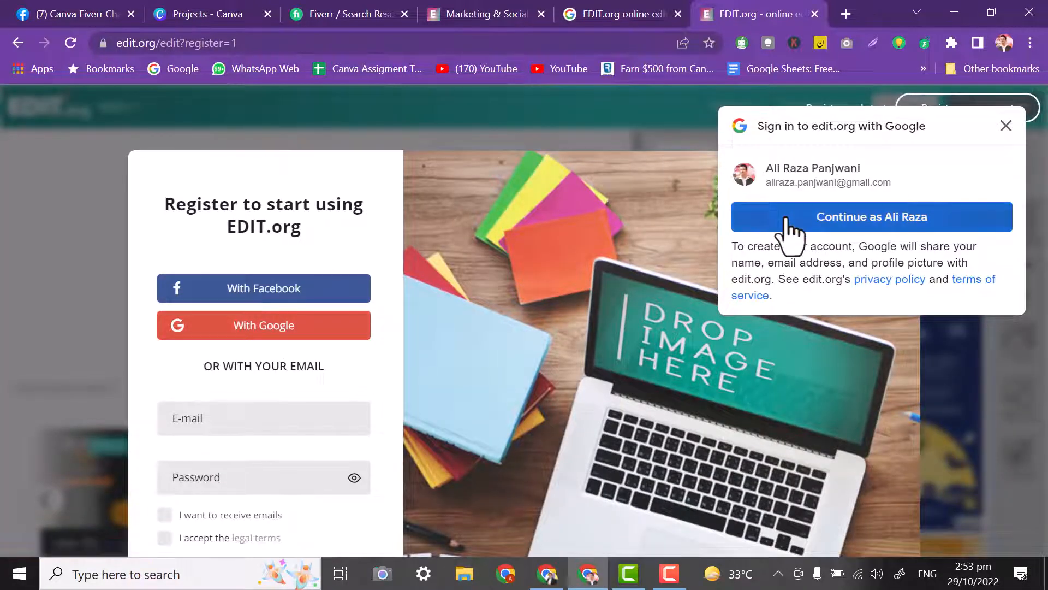
left_click(787, 219)
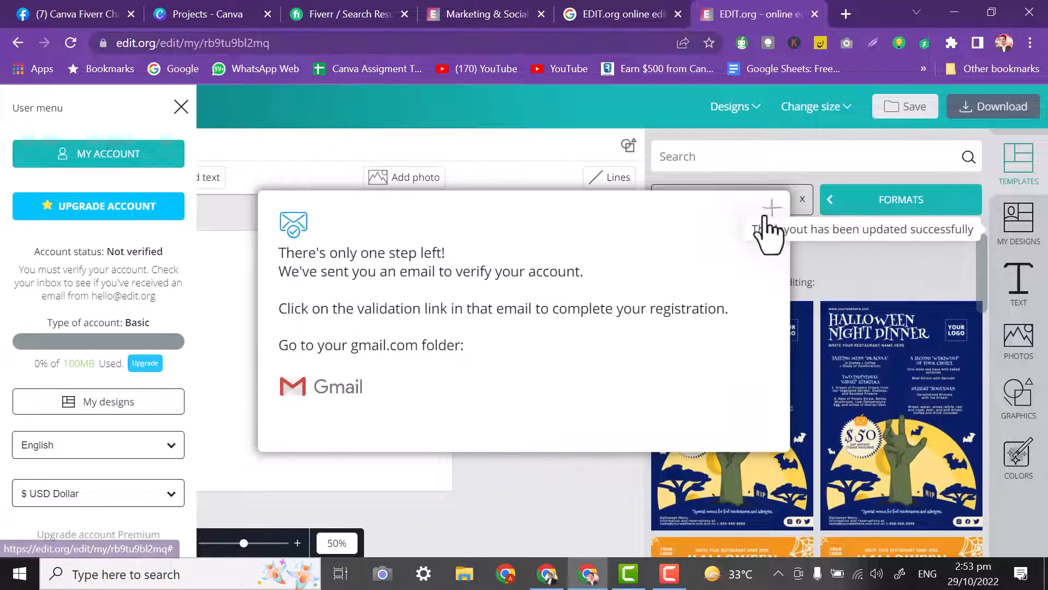
left_click(772, 209)
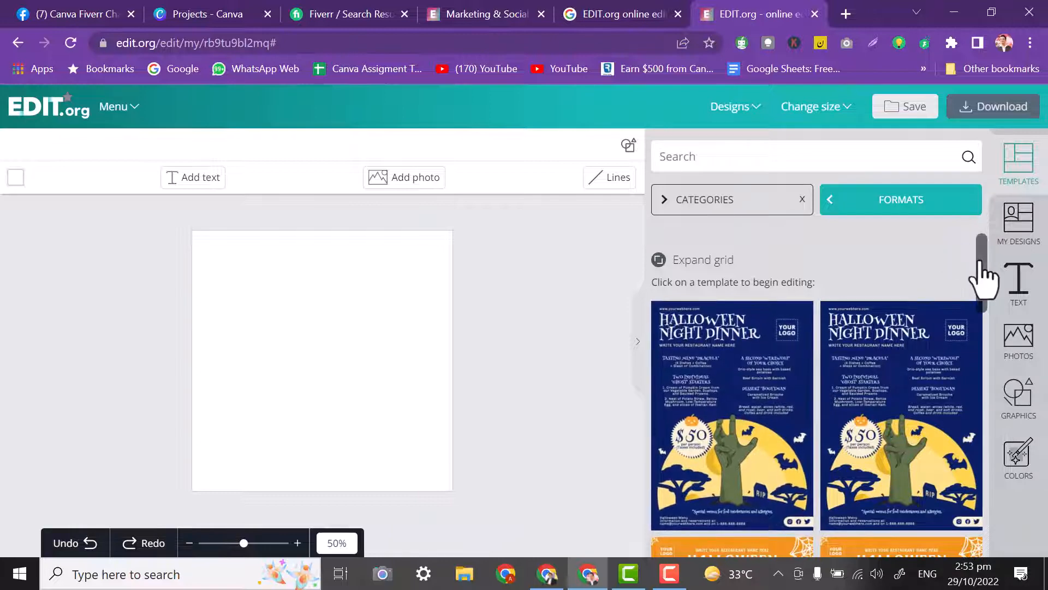
Search the templates for "youtube" and browse the matching thumbnail and channel art designs.
left_click_drag(980, 265, 958, 382)
left_click(690, 149)
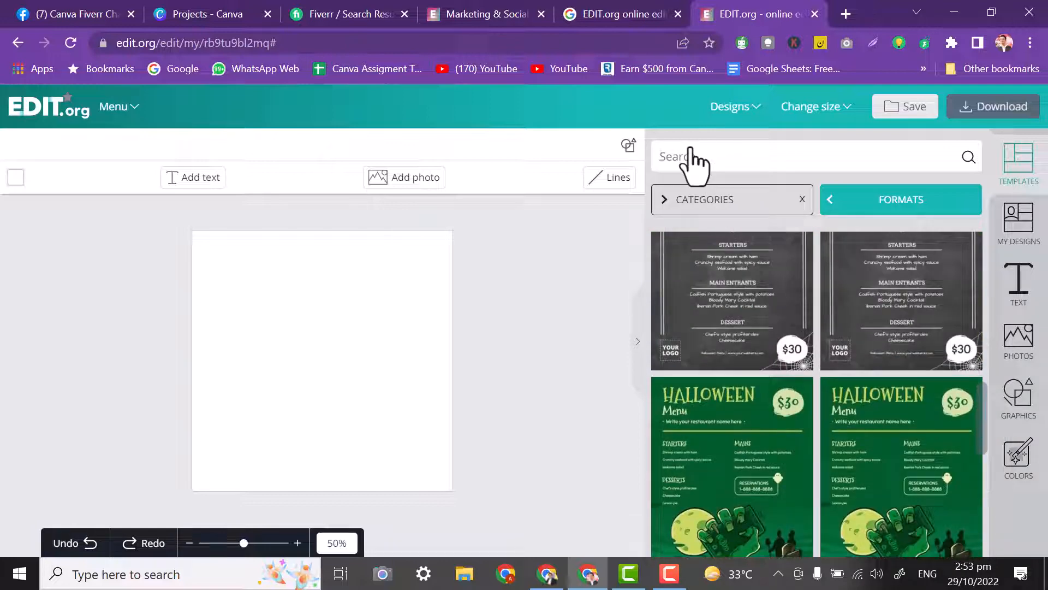
type("yo")
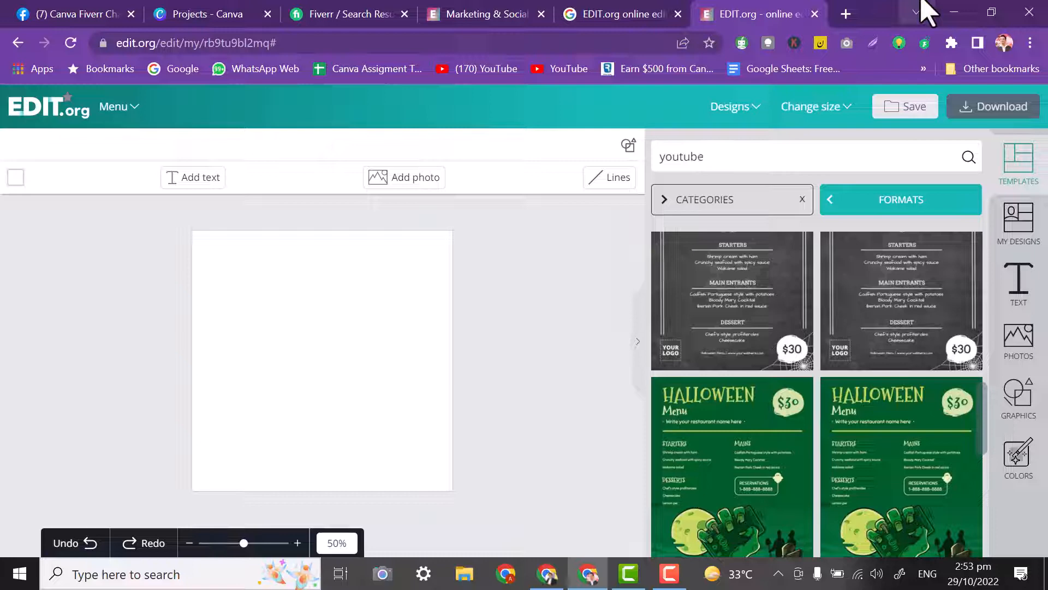
type("utube")
key("Return")
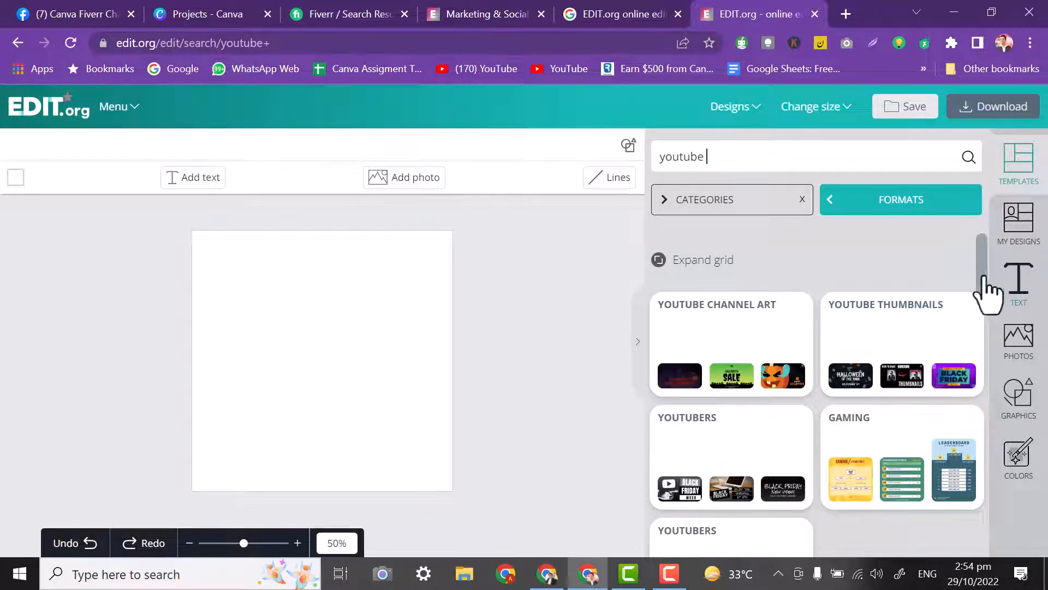
left_click_drag(986, 292, 980, 464)
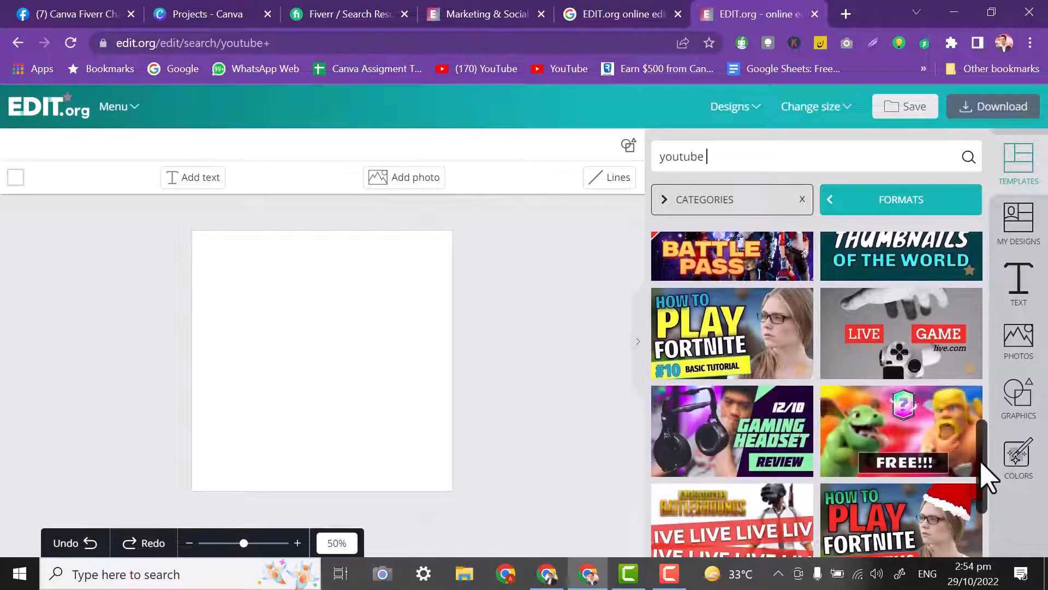
mouse_move(772, 445)
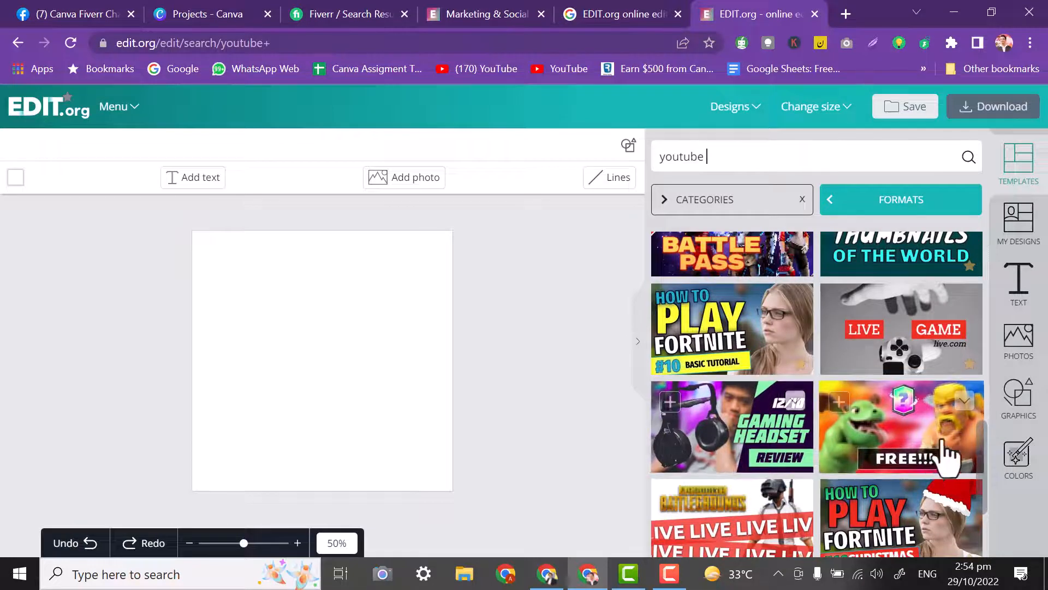
left_click_drag(989, 461, 807, 286)
Open the template categories, choose Education, and look through its related content.
left_click(746, 209)
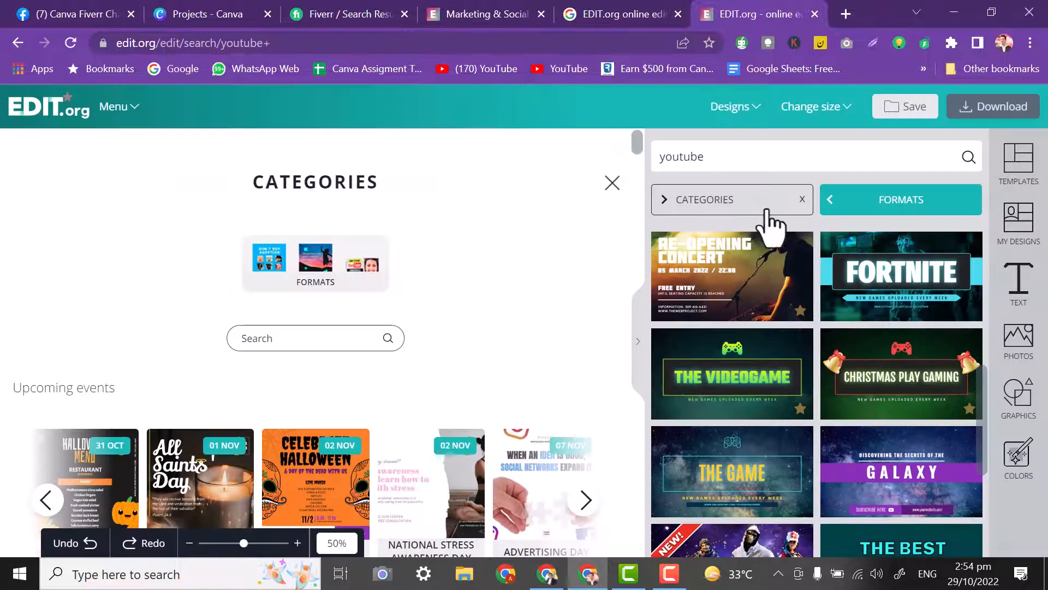
left_click(767, 208)
scroll(635, 158, "down", 7)
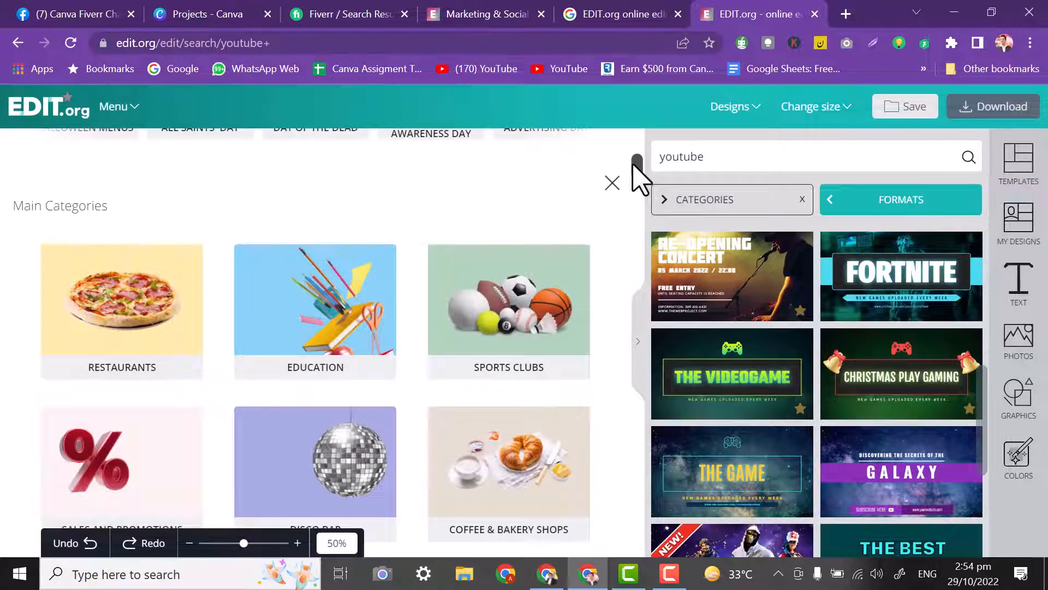
left_click(328, 323)
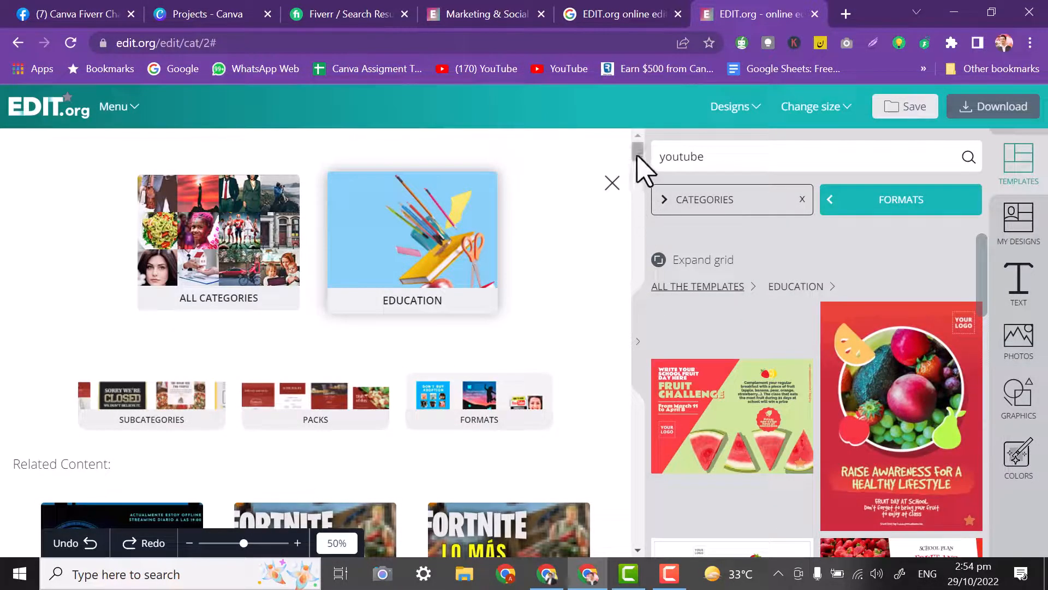
left_click_drag(638, 155, 643, 198)
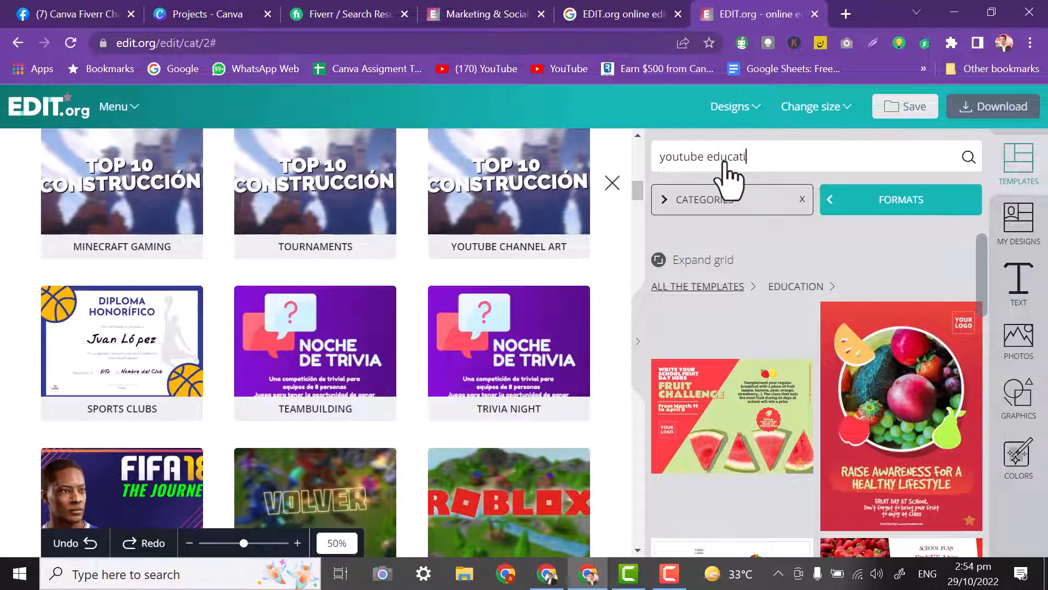
Search the templates for "youtube education" and open the teal FORTNITE design for editing.
key("Return")
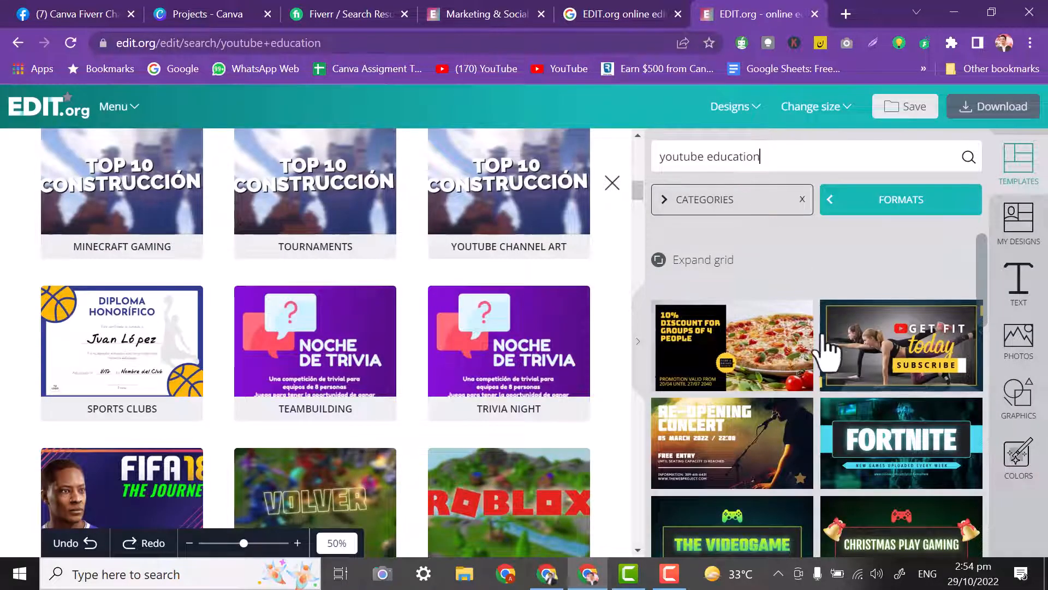
left_click_drag(976, 275, 968, 367)
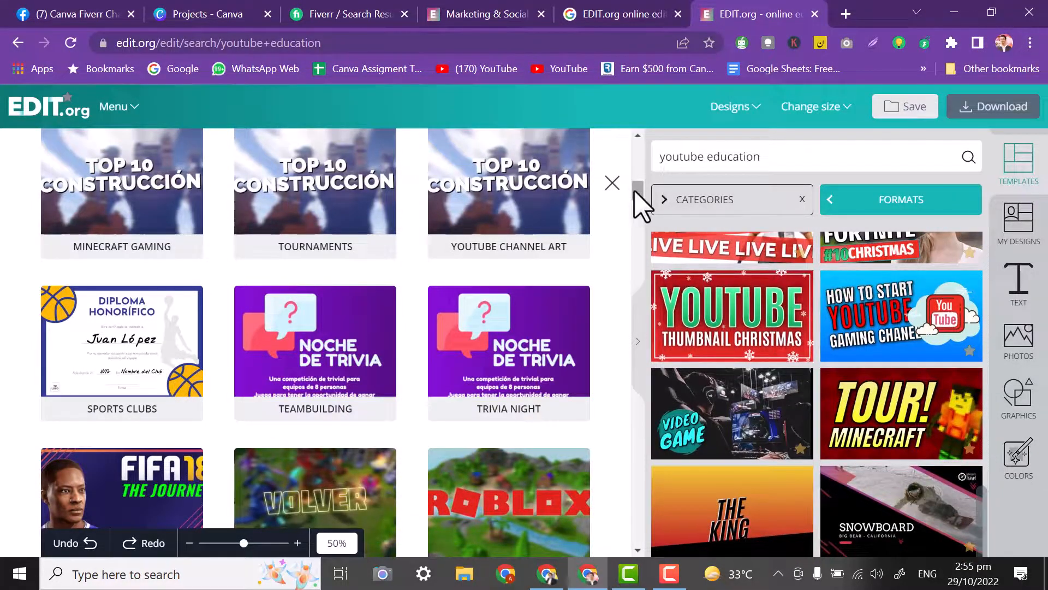
left_click_drag(633, 190, 641, 251)
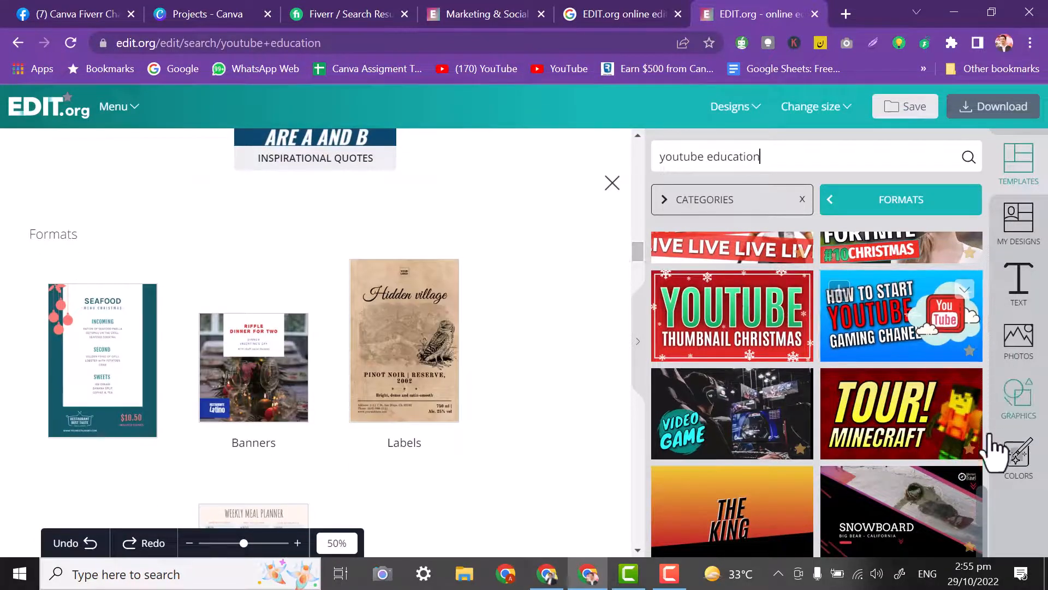
scroll(986, 540, "down", 1)
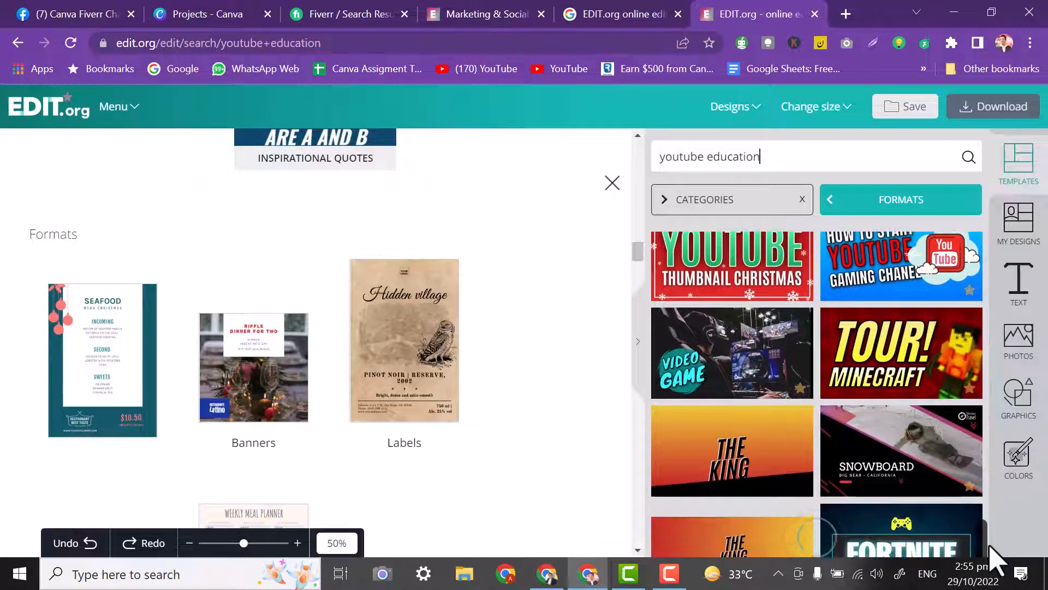
left_click_drag(991, 557, 1002, 292)
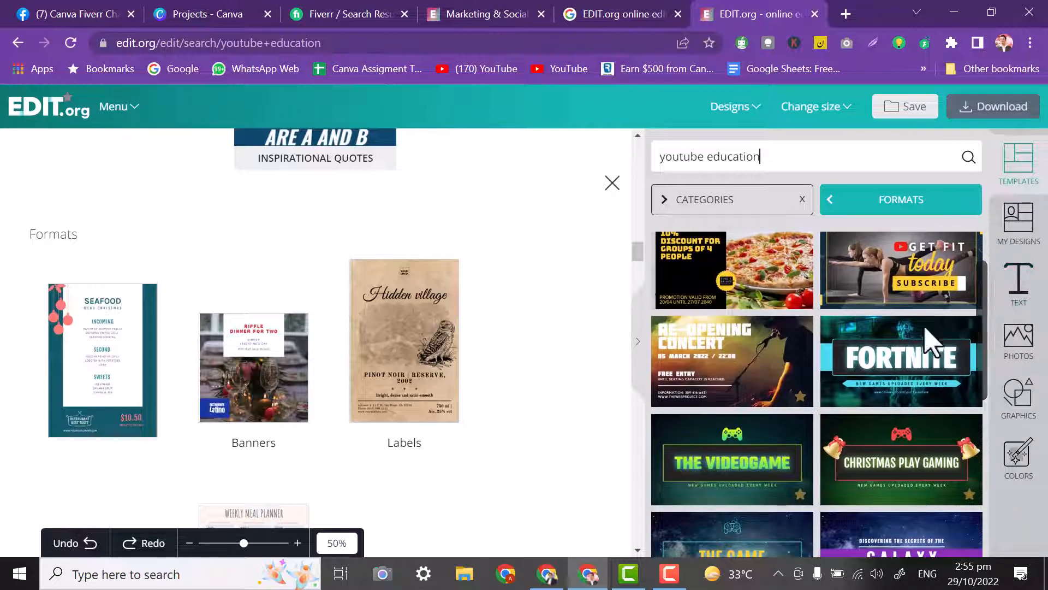
left_click(905, 371)
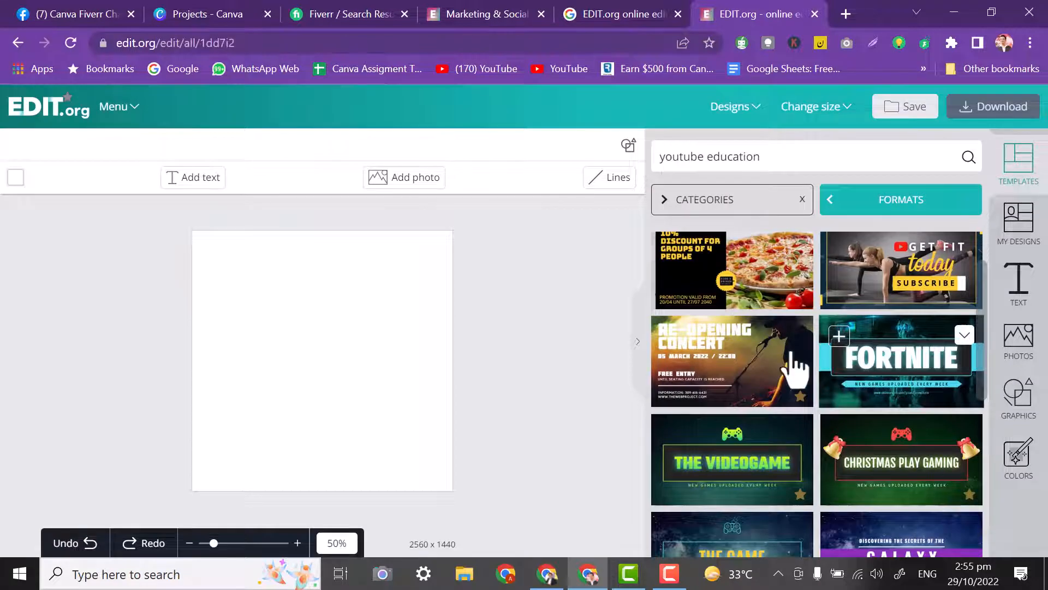
Replace the large FORTNITE title with "New Video".
left_click(236, 345)
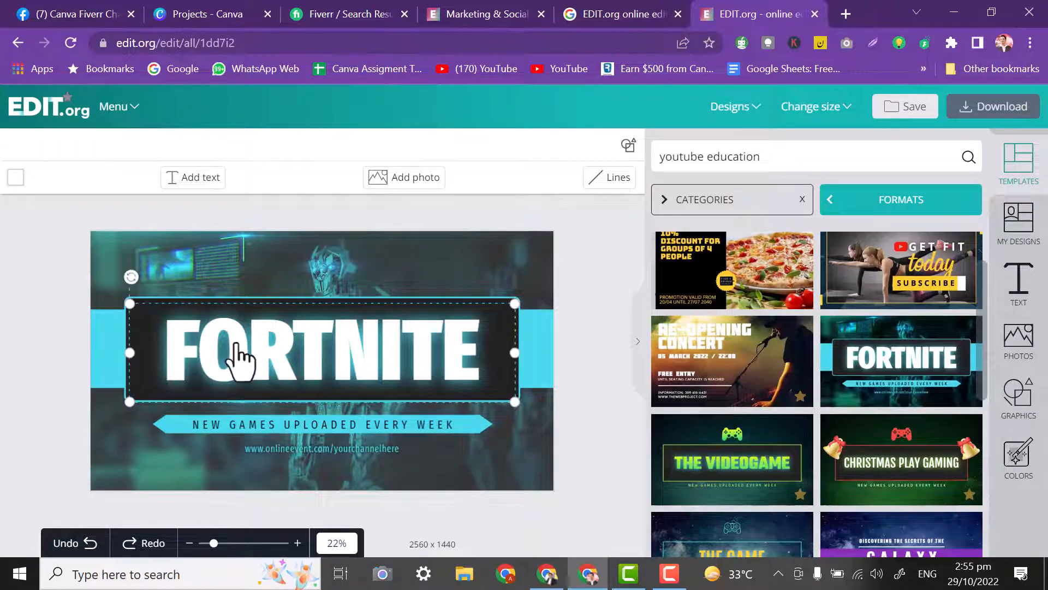
left_click(236, 345)
left_click(237, 344)
double_click(239, 344)
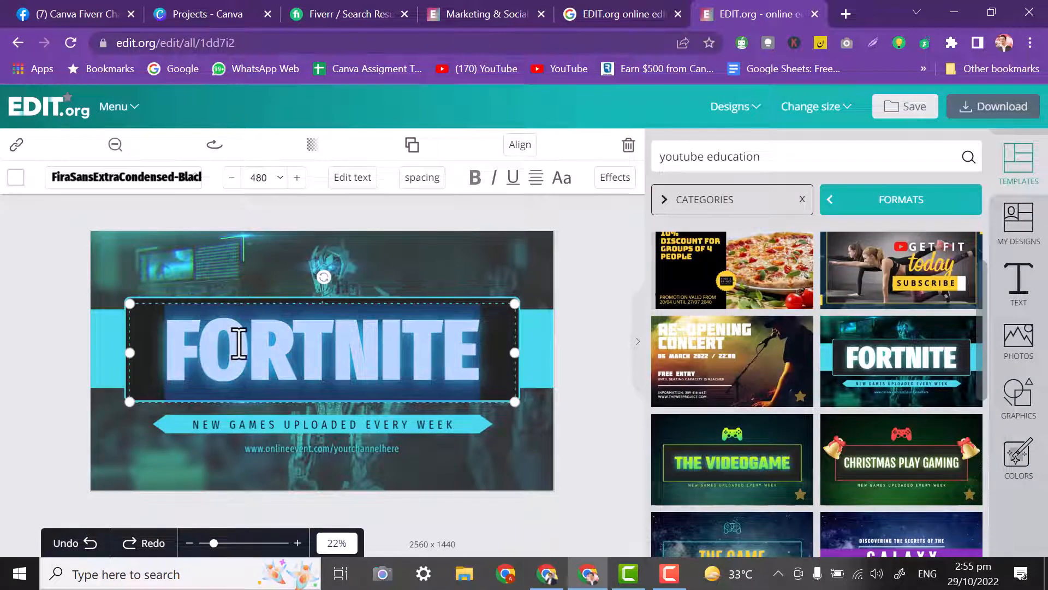
type("New")
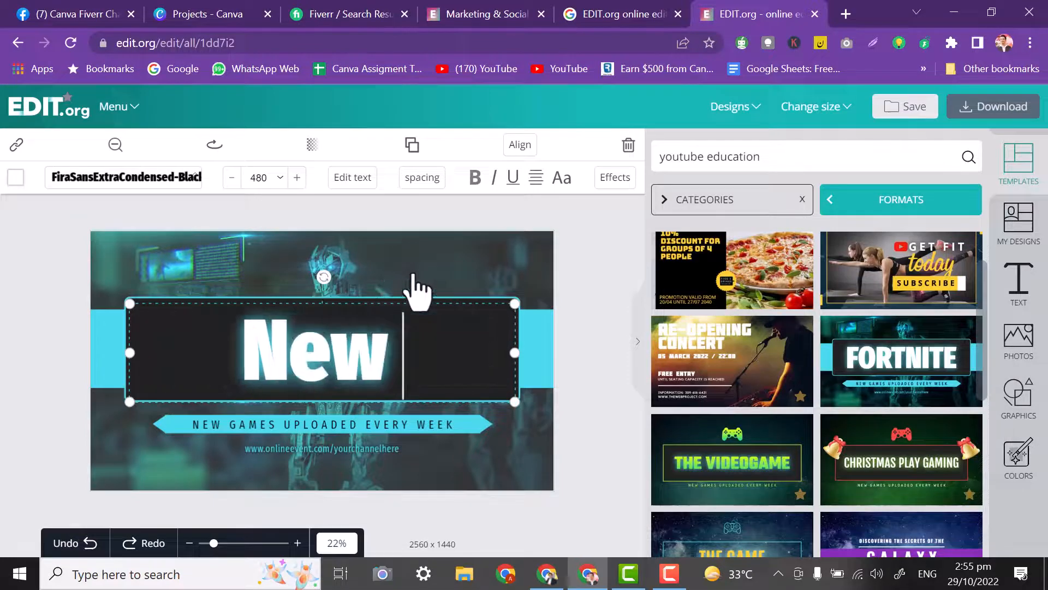
type(" Vidw")
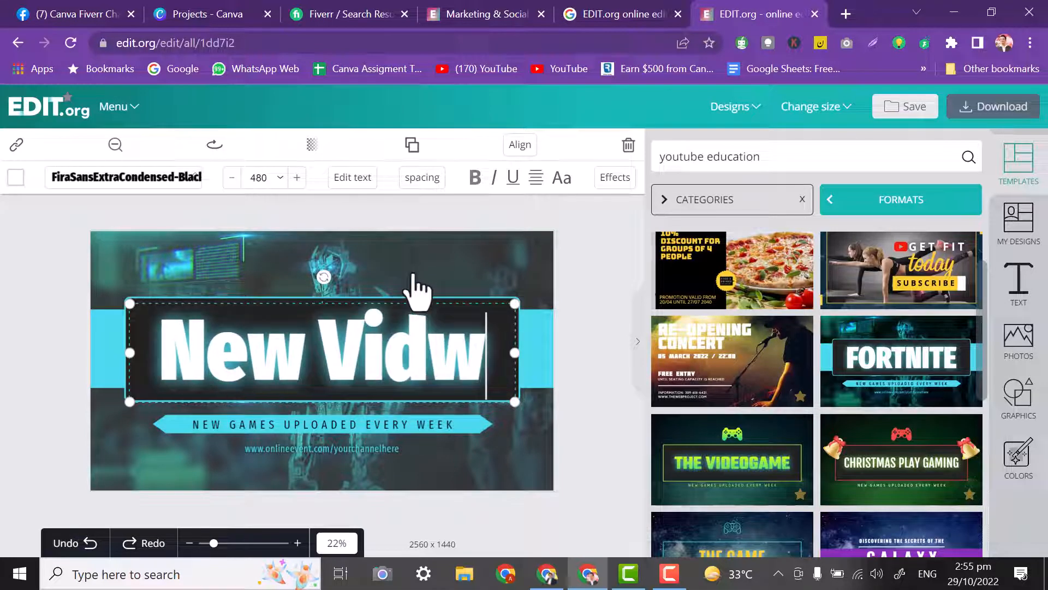
key("BackSpace")
type("eo")
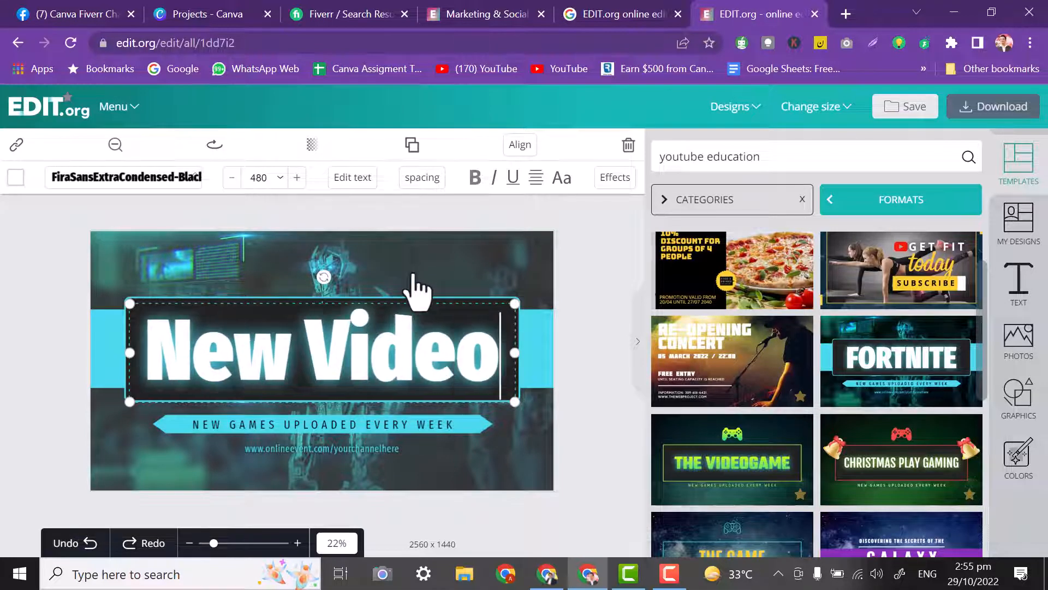
Replace the banner subtitle beneath the title with "Learning with me".
left_click(429, 452)
left_click(436, 428)
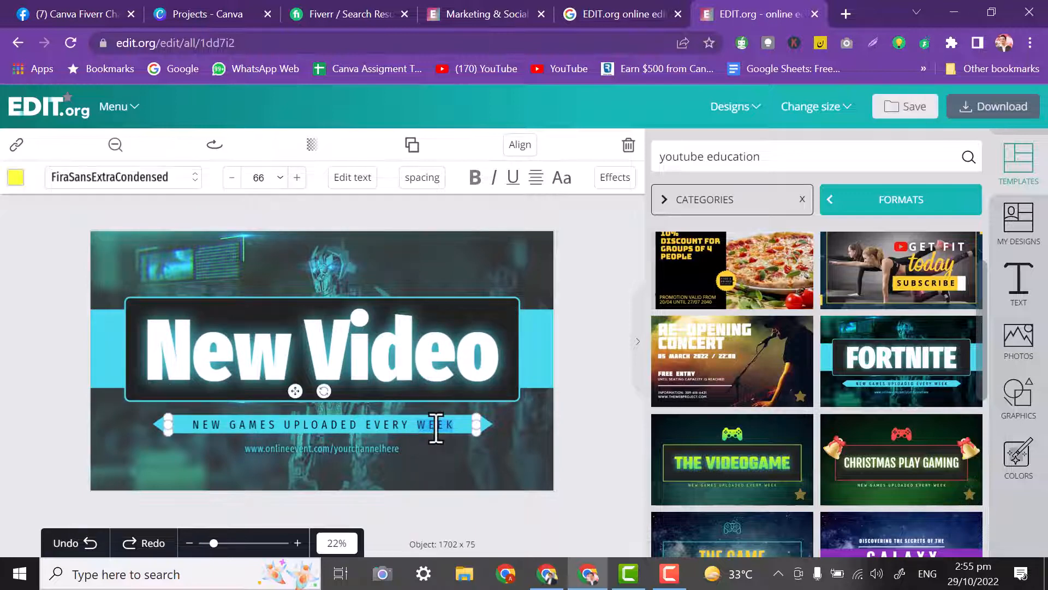
key("ctrl+a")
type("Lear")
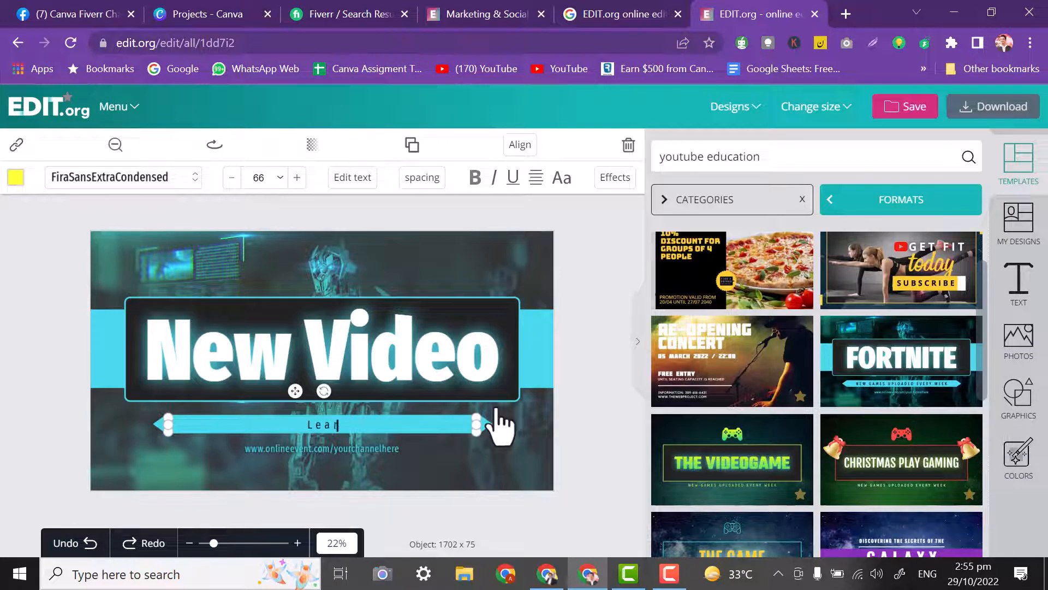
type("ning wi")
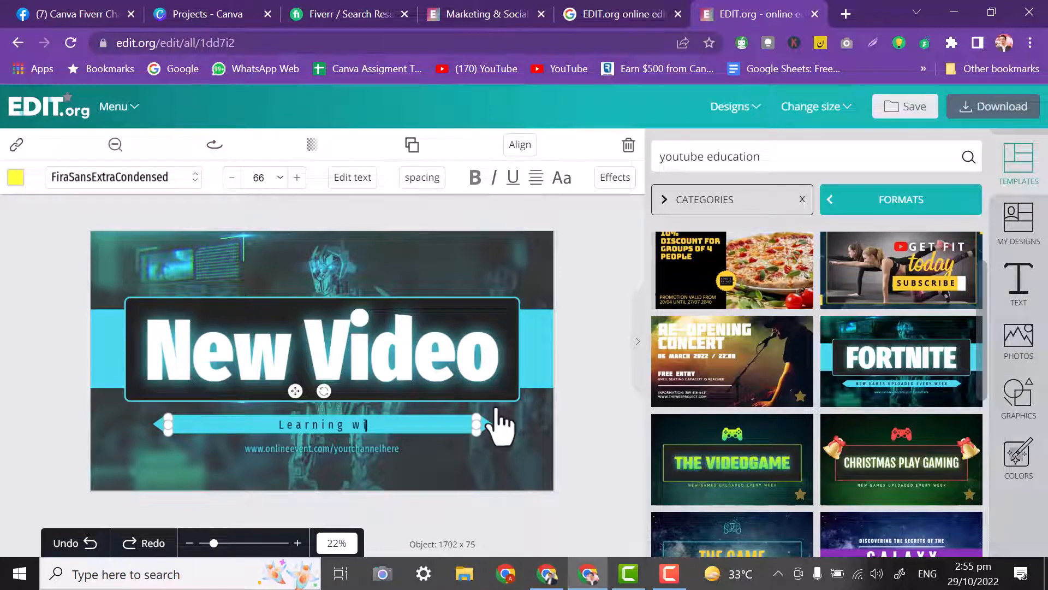
type("th me")
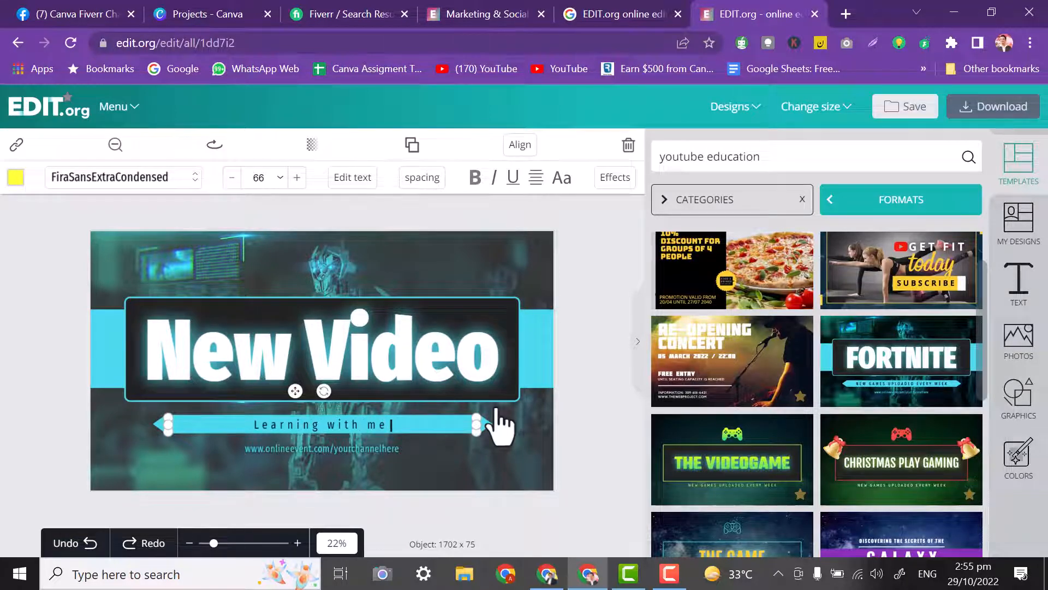
Replace the web address line below the subtitle with "I am online Now".
left_click(393, 467)
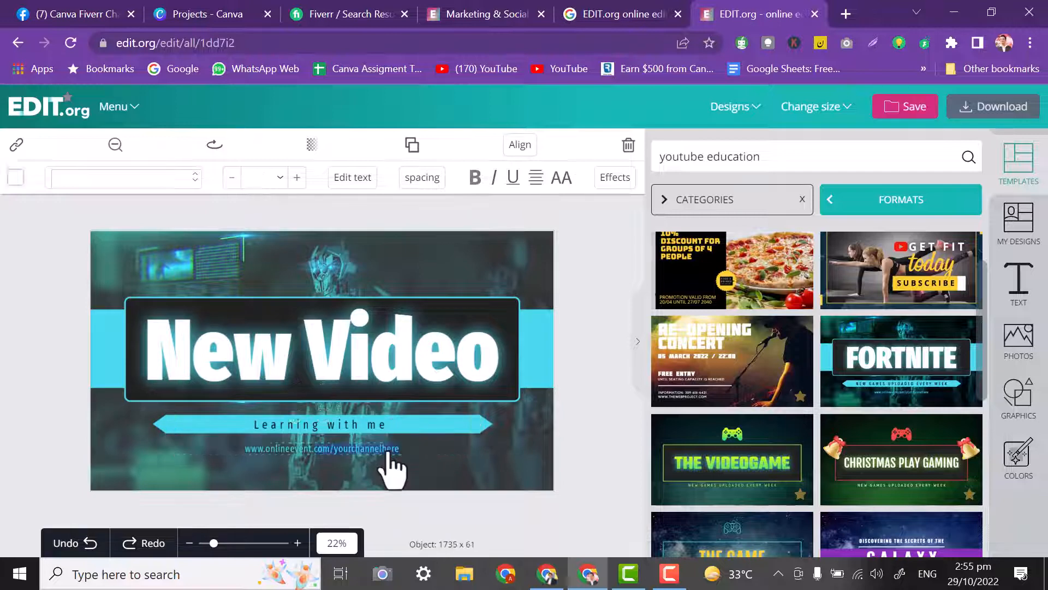
left_click(393, 467)
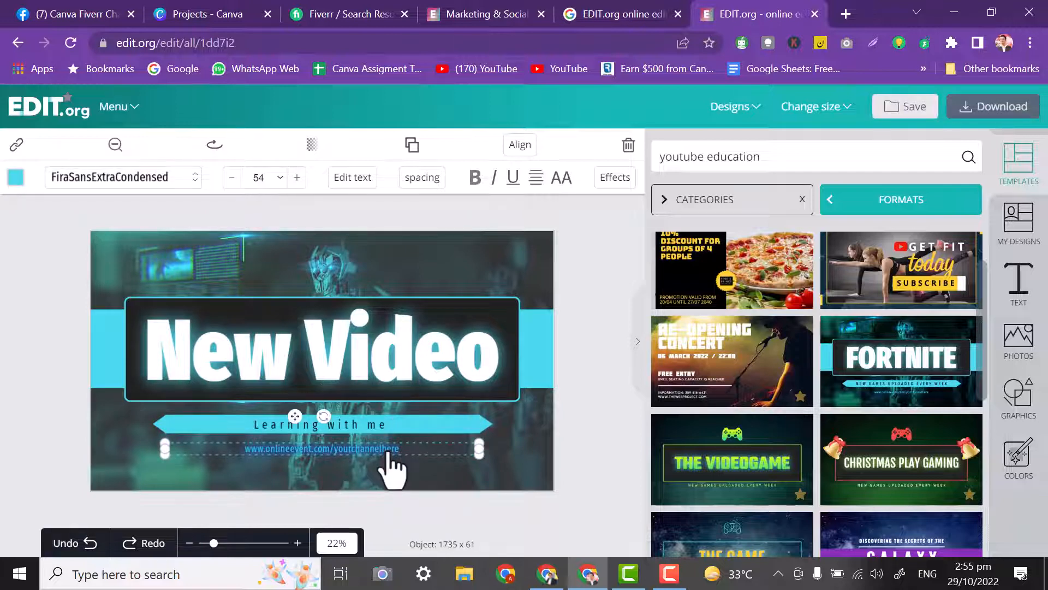
key("BackSpace")
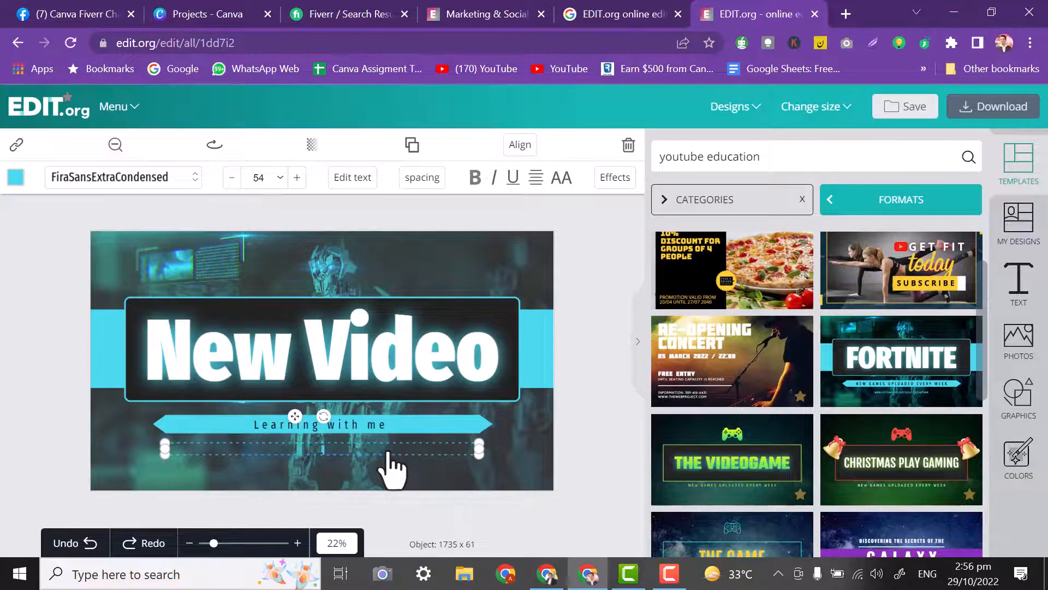
type("I am")
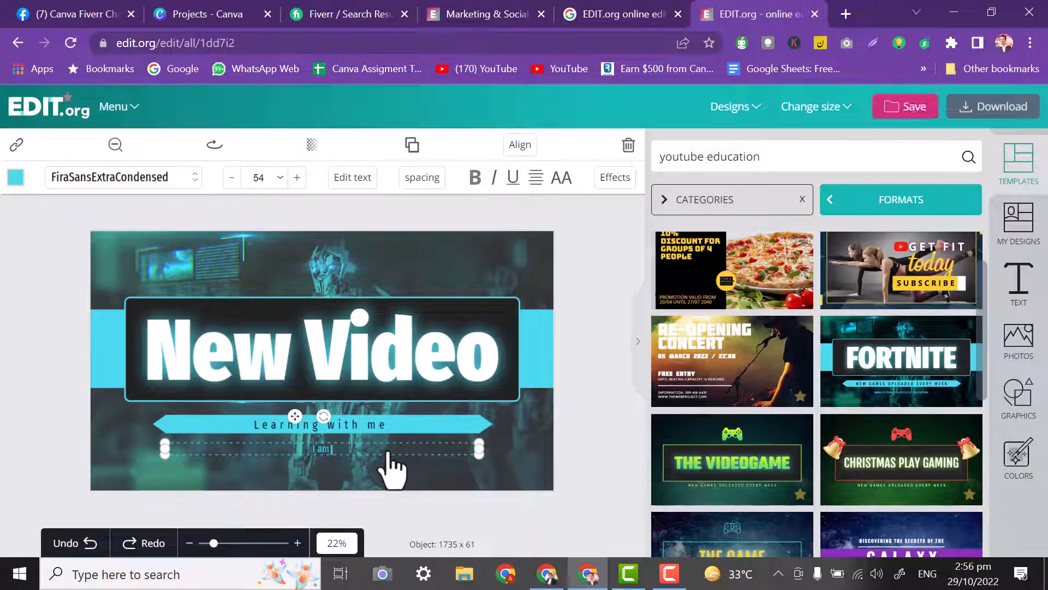
type(" online o")
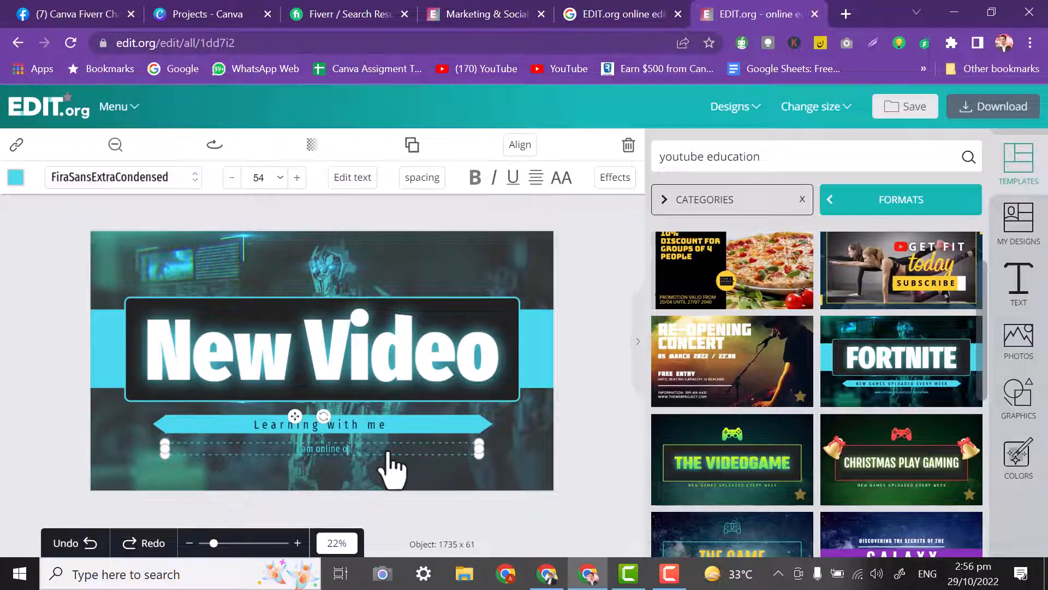
key("BackSpace")
key("BackSpace")
type("Now")
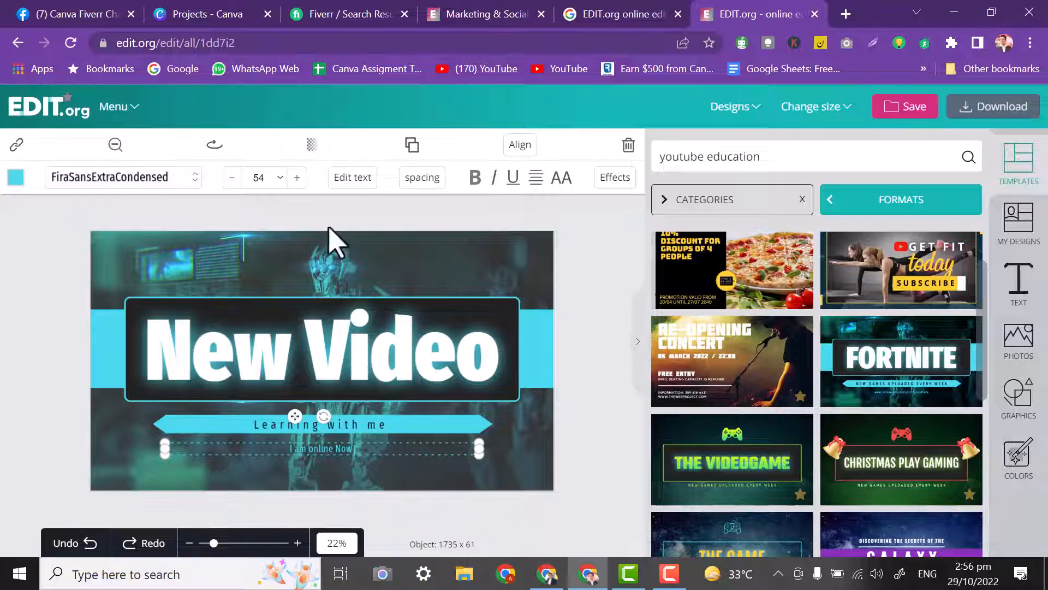
Increase the font size of the "I am online Now" line to 68.
left_click(297, 177)
left_click(297, 178)
left_click(297, 178)
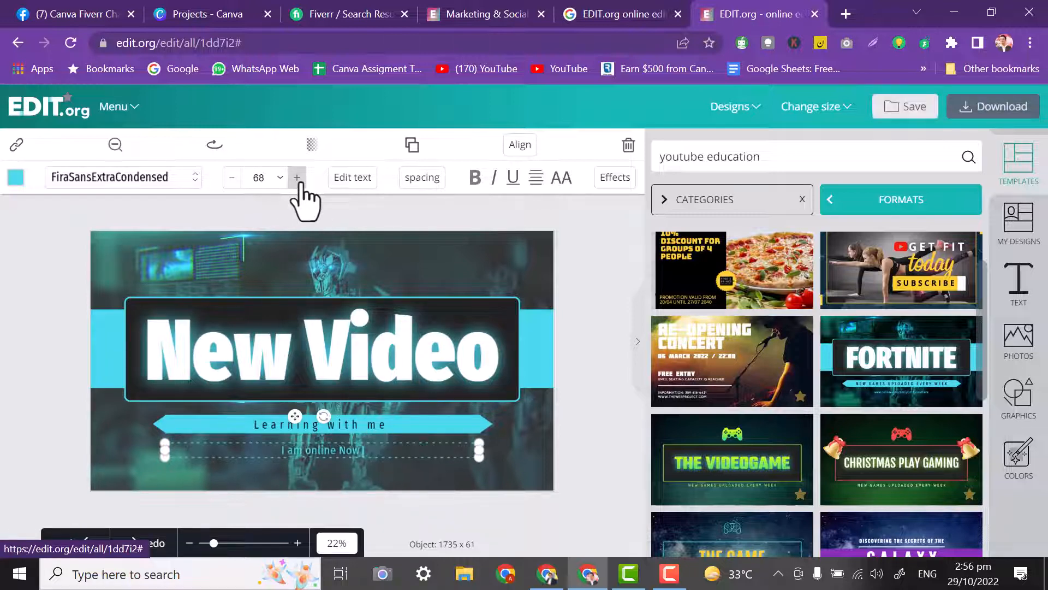
Increase the font size of the "I am online Now" line to 183.
left_click(297, 177)
left_click(297, 177)
left_click(297, 177)
left_click(297, 178)
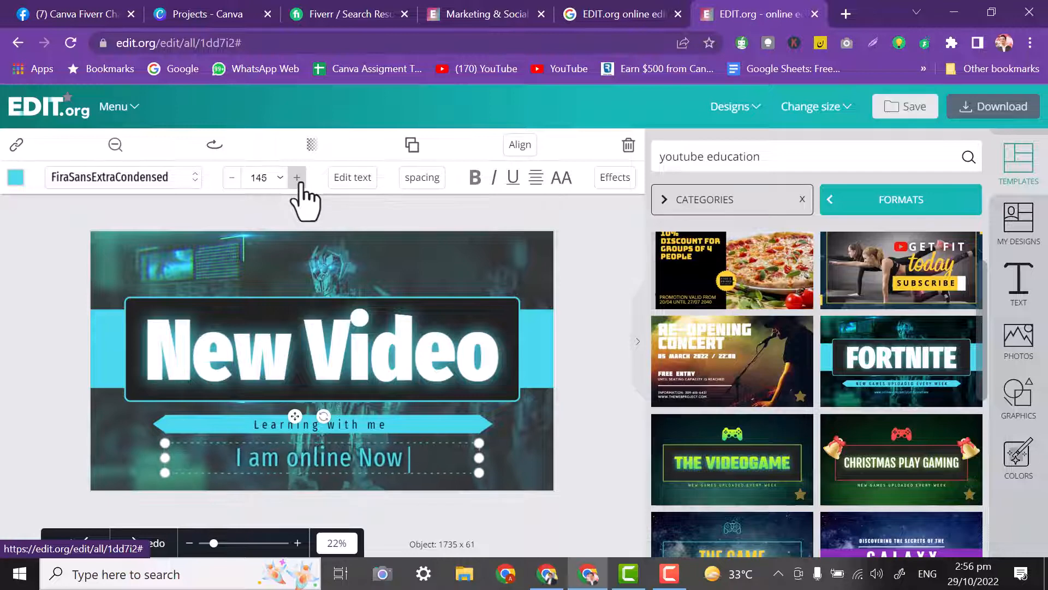
left_click(297, 177)
left_click(297, 178)
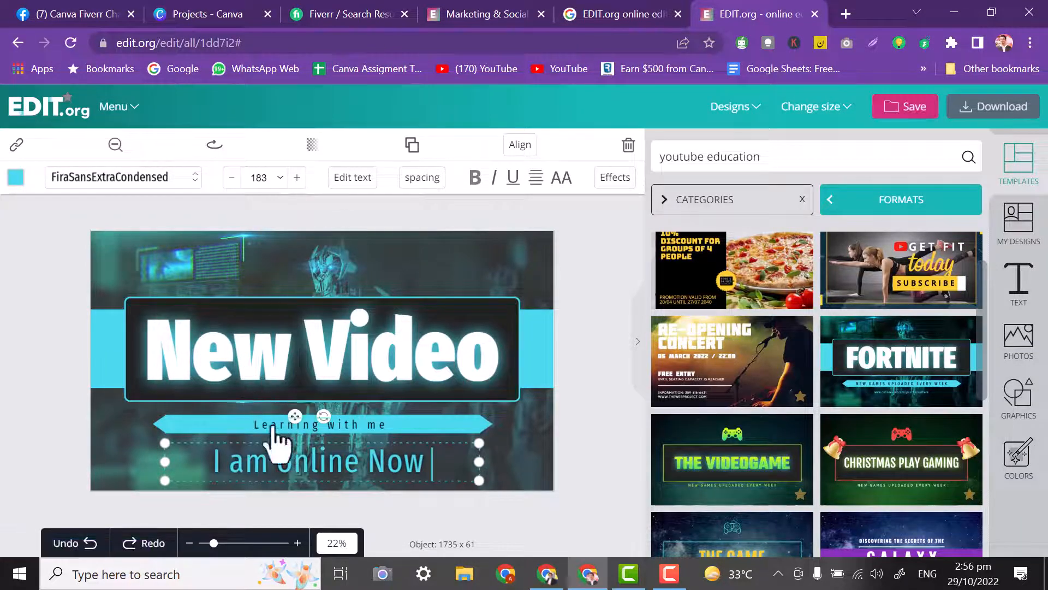
Unlock the robot background image of the banner and delete it.
left_click(273, 280)
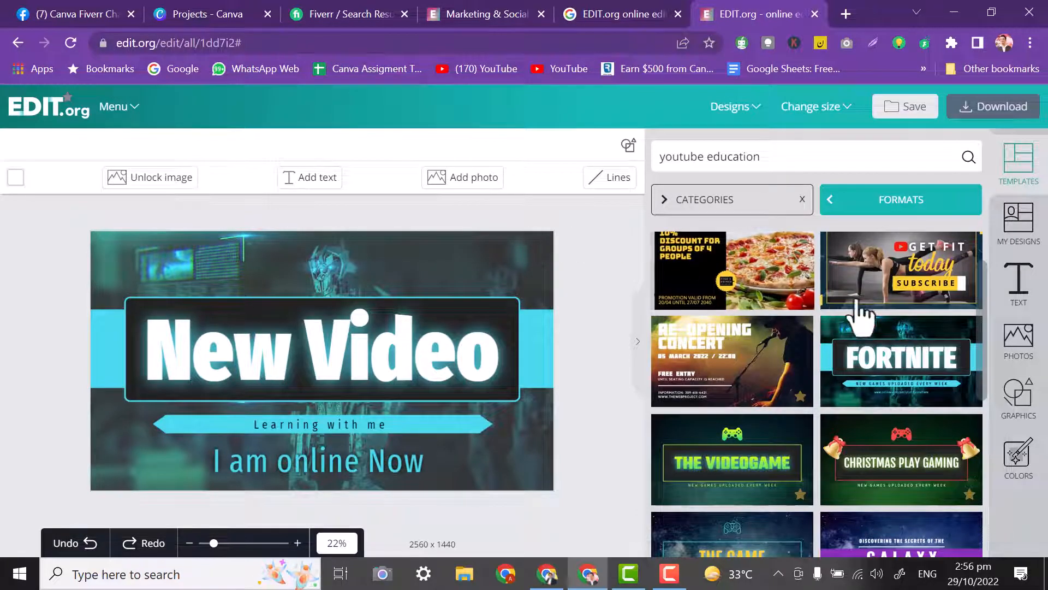
left_click(369, 273)
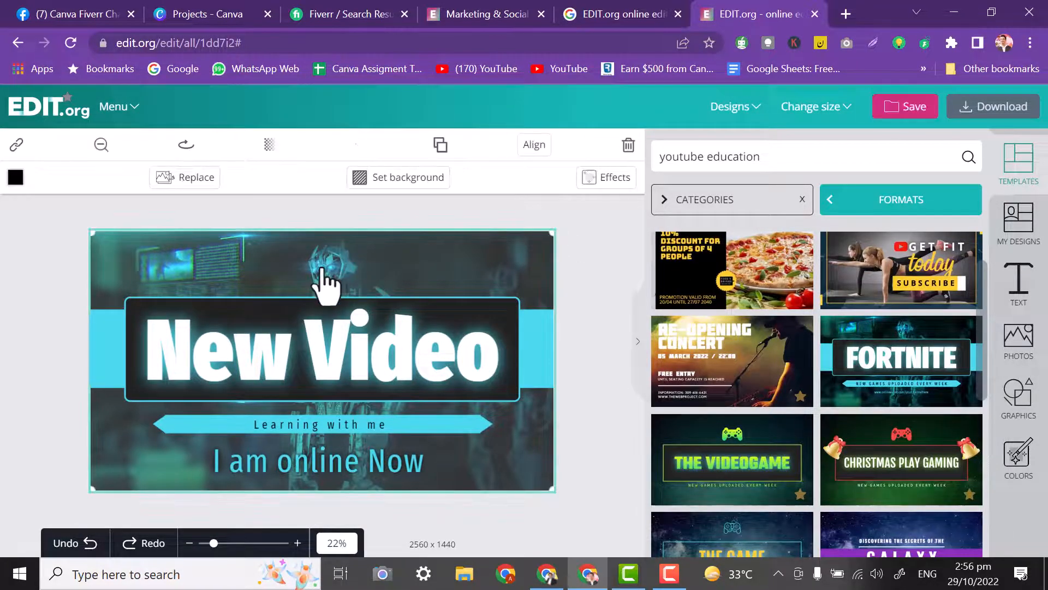
key("Delete")
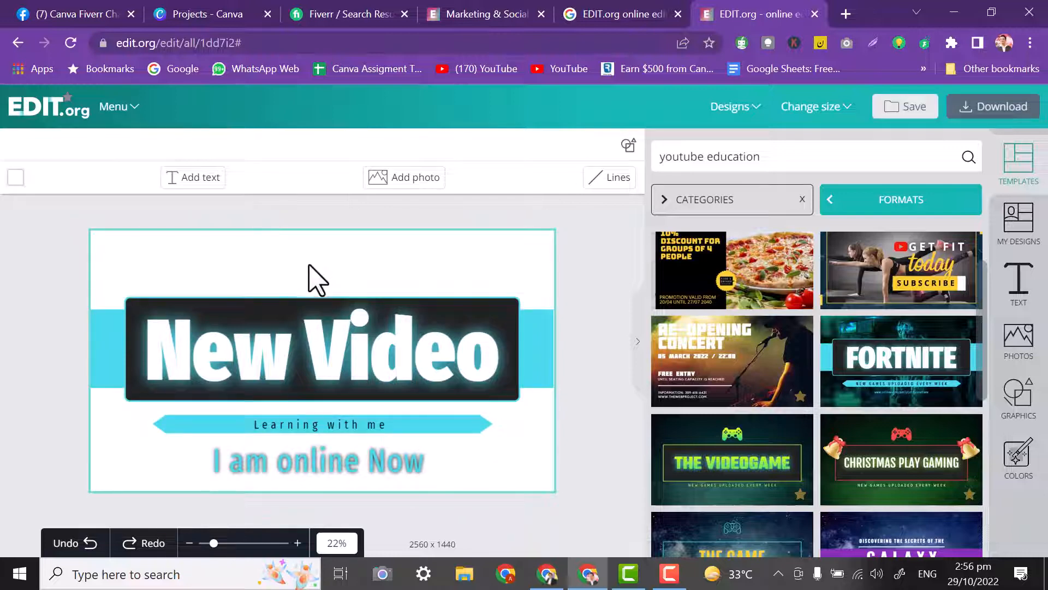
Search the photo library for "video".
left_click(413, 186)
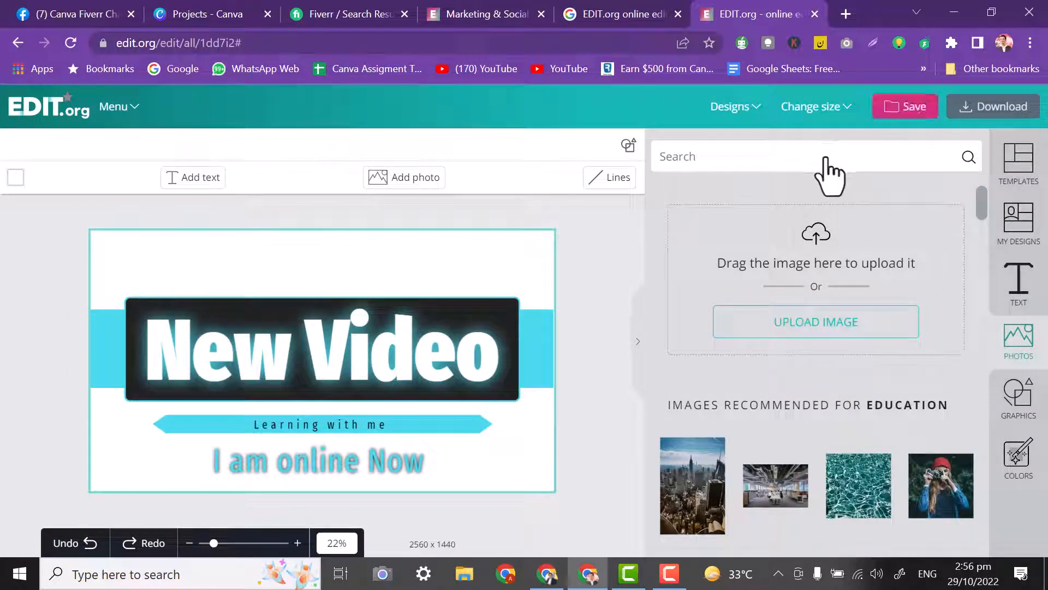
type("new")
left_click(888, 112)
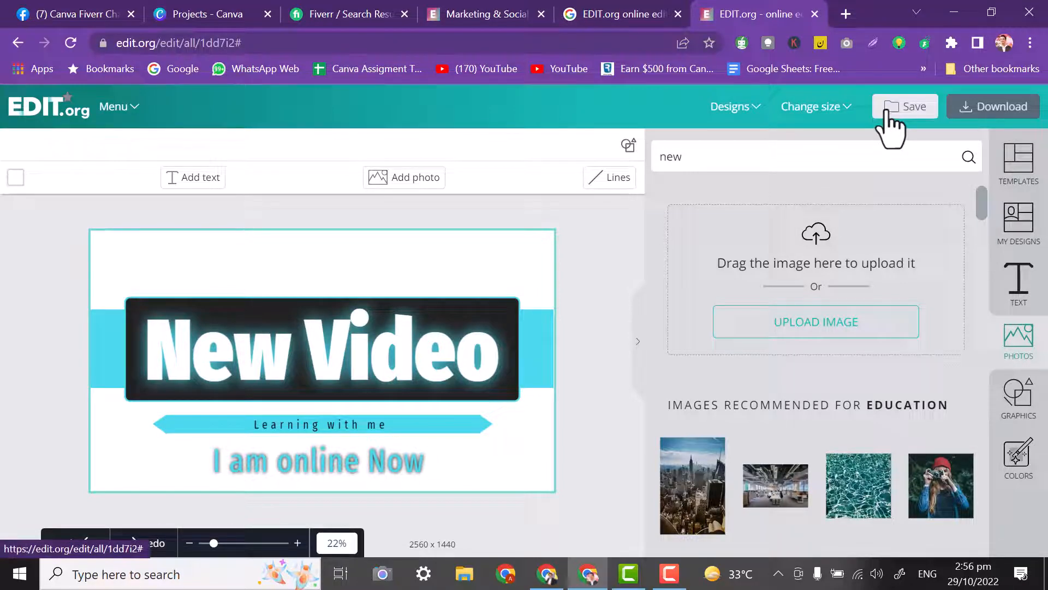
key("BackSpace")
type("vi")
type("dw")
type("eo")
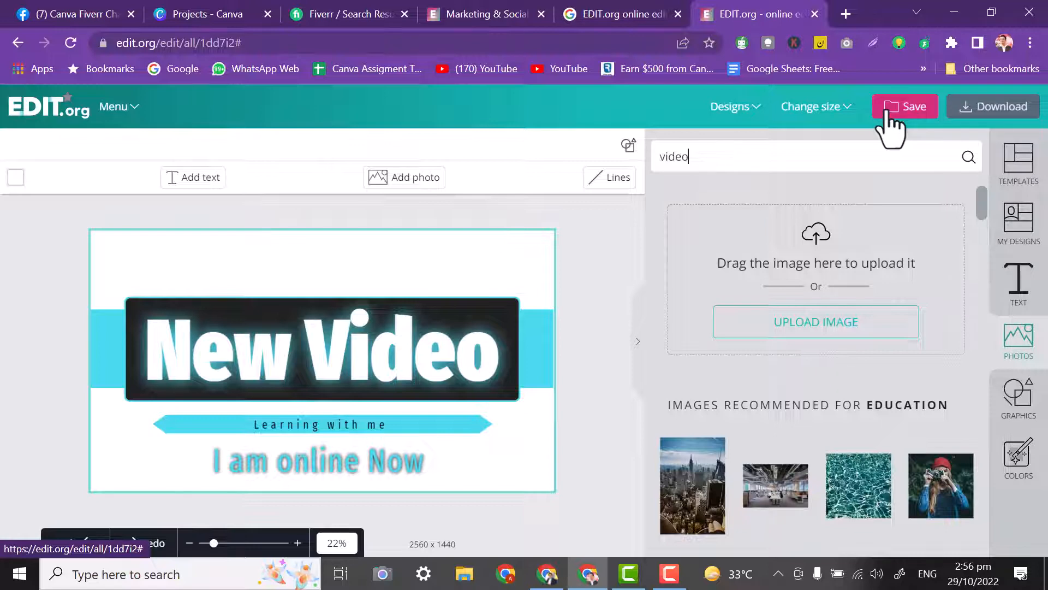
left_click(888, 112)
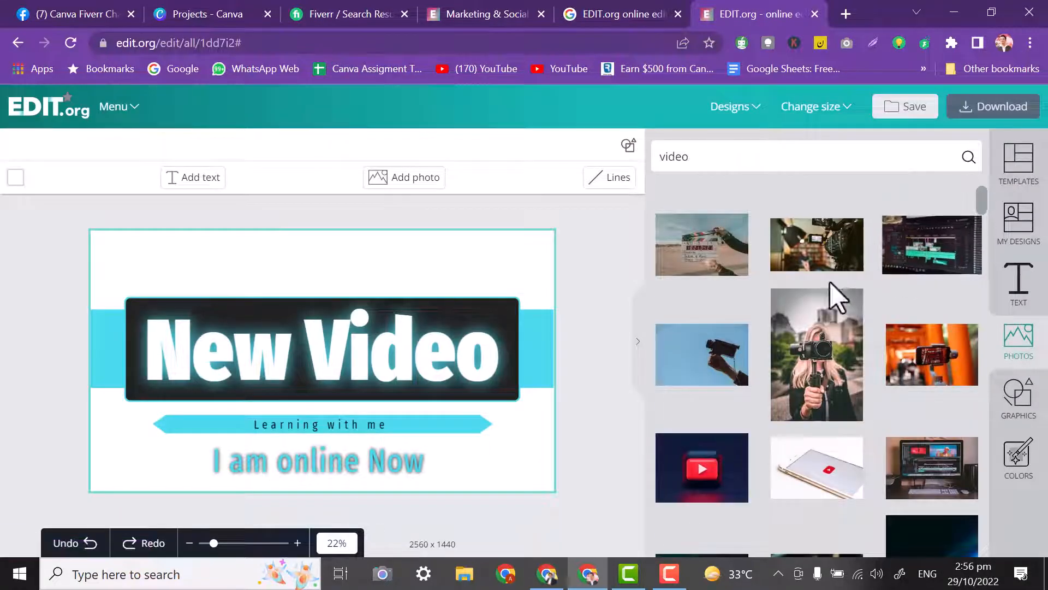
Place the photo of the editing monitor on the banner and enlarge it to cover the whole canvas.
left_click_drag(929, 485, 410, 261)
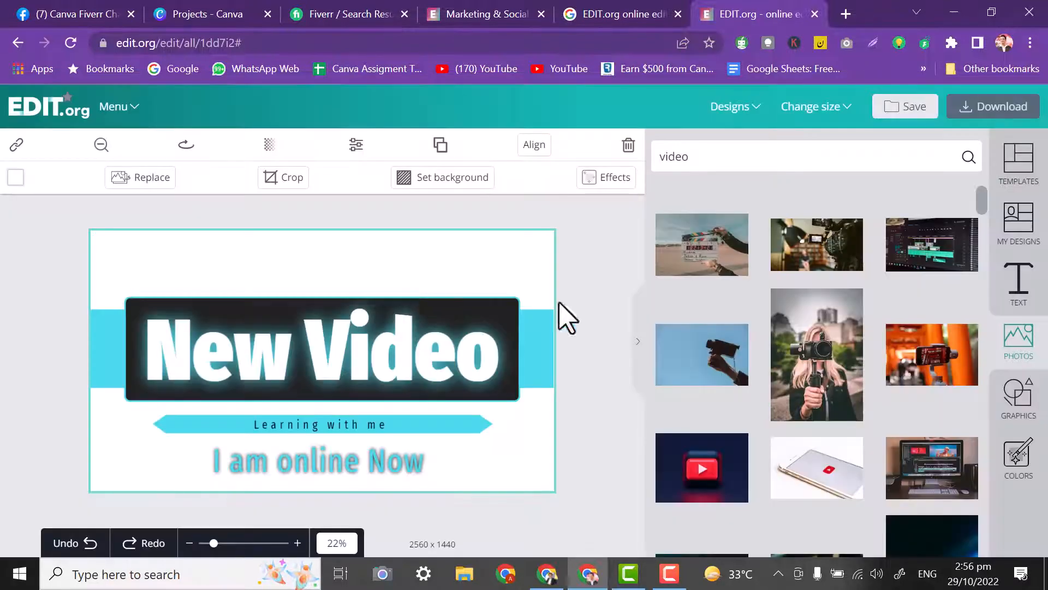
left_click_drag(360, 377, 231, 308)
left_click(311, 366)
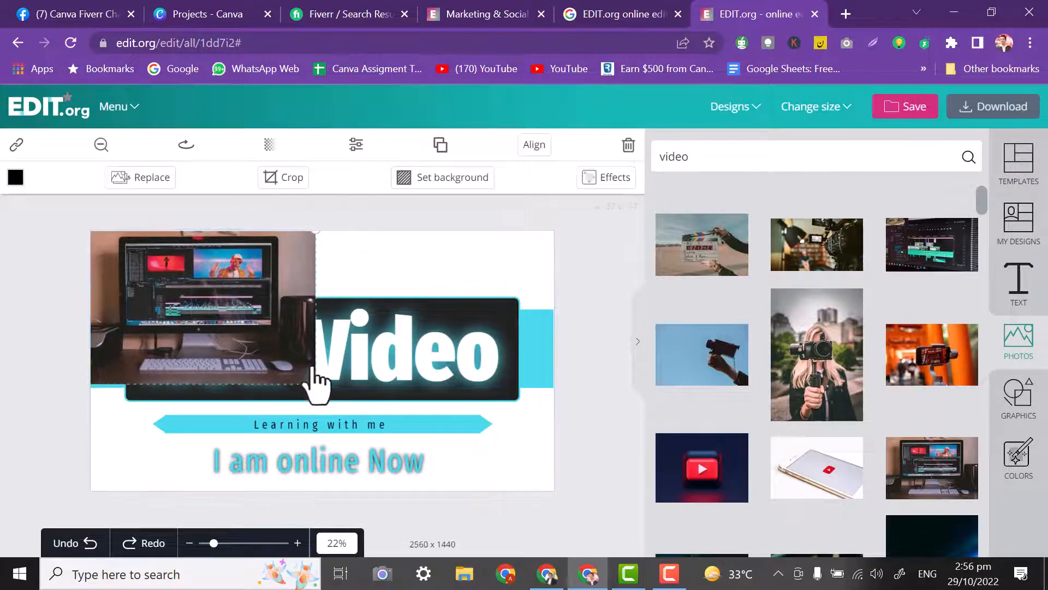
left_click_drag(320, 389, 632, 490)
left_click(622, 483)
left_click(463, 362)
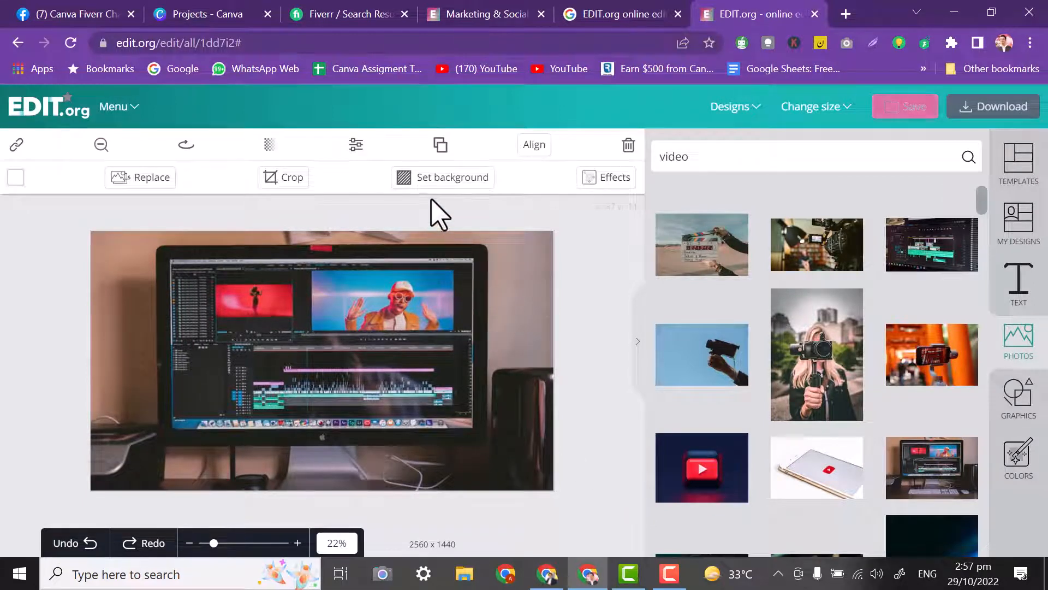
Try to adjust the opacity of the monitor photo.
left_click(270, 145)
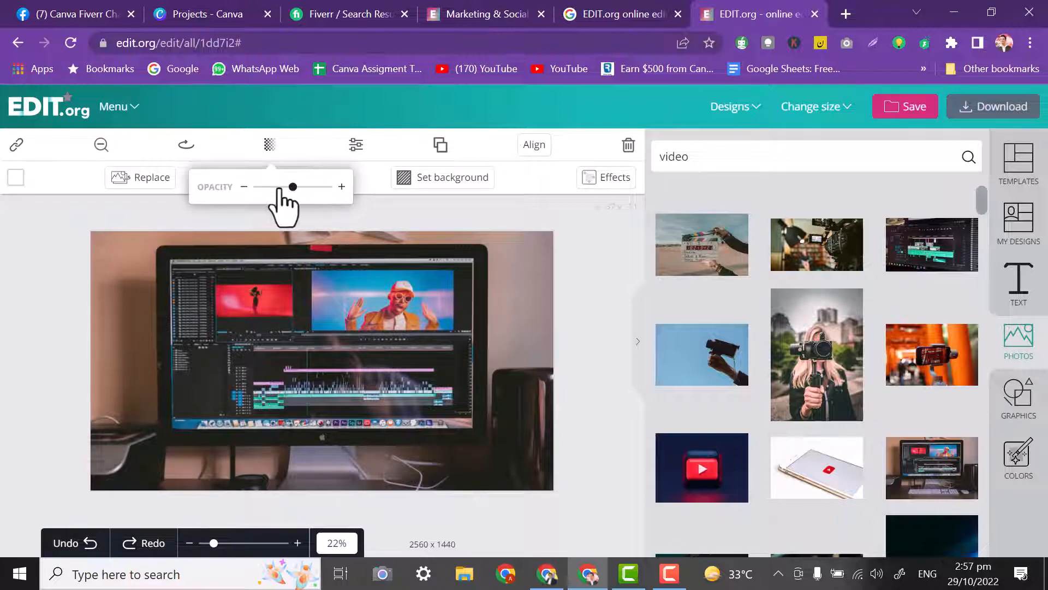
mouse_move(293, 187)
left_mouse_down()
mouse_move(264, 186)
mouse_move(292, 187)
left_mouse_up()
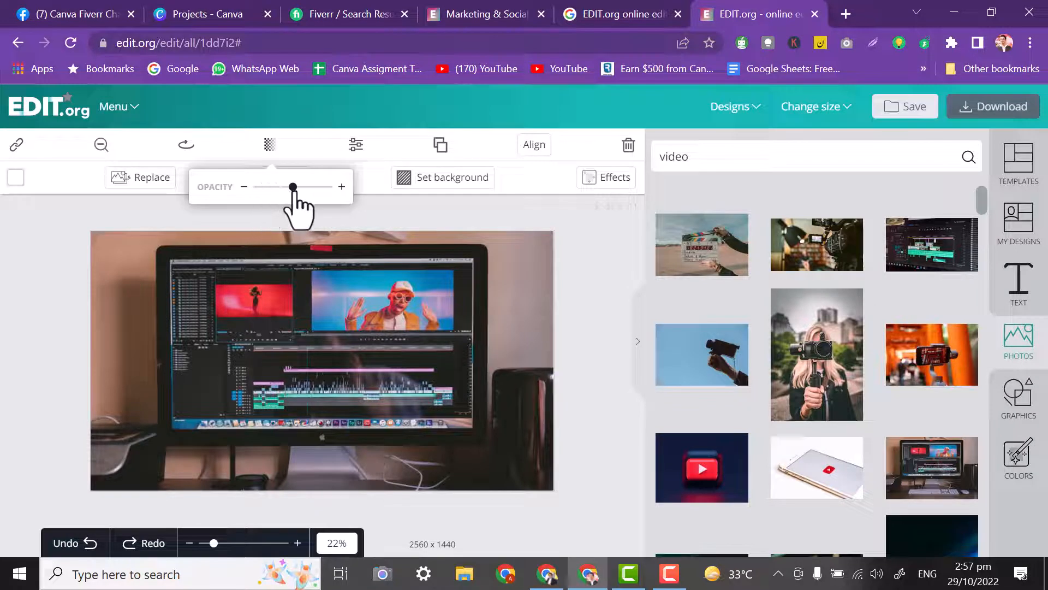
left_click(428, 221)
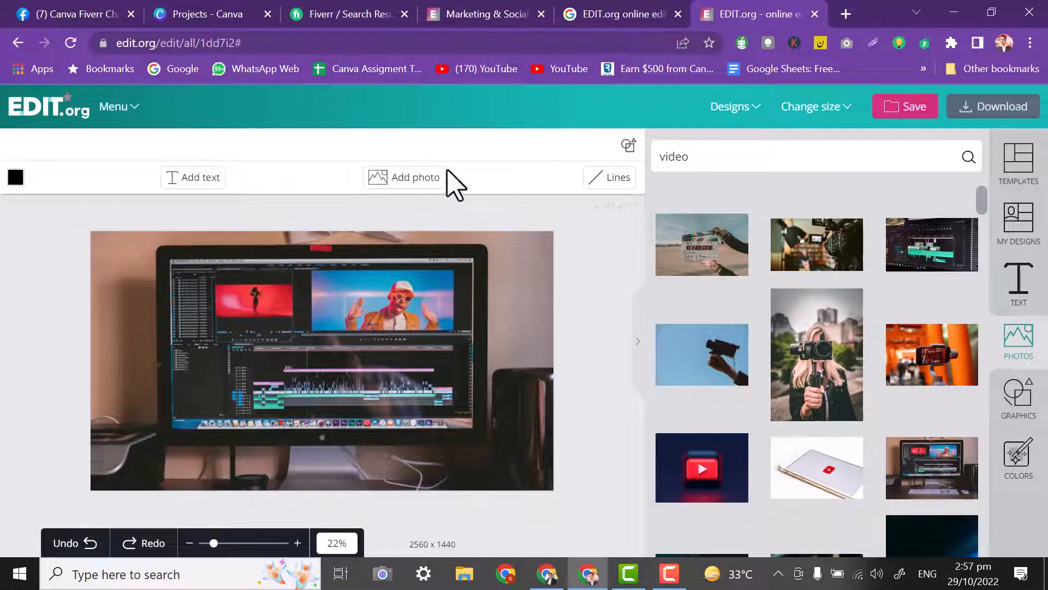
Duplicate the full-size monitor photo twice.
left_click(257, 300)
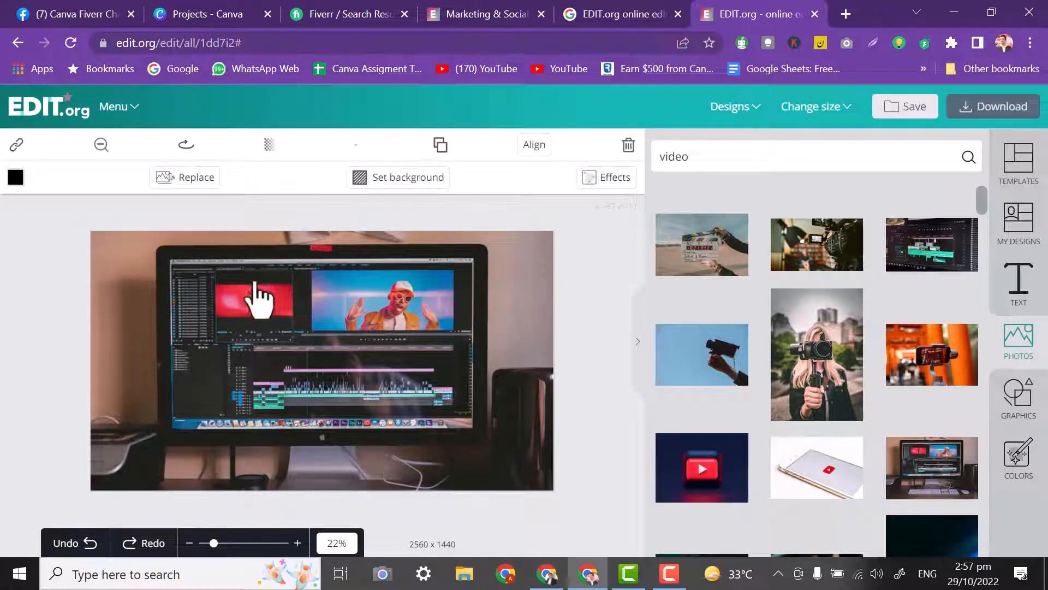
left_click(439, 147)
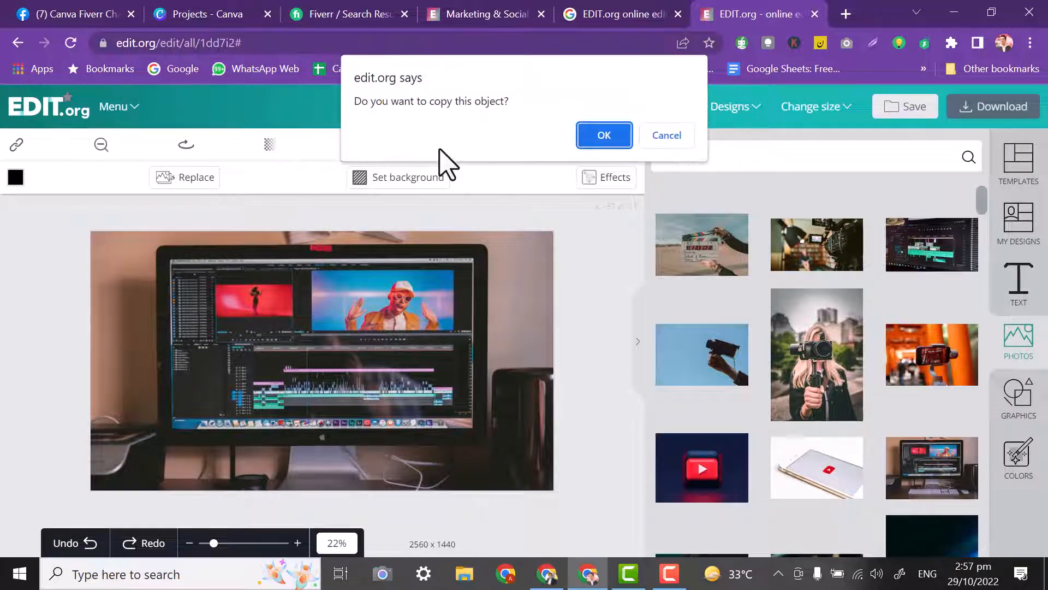
left_click(601, 137)
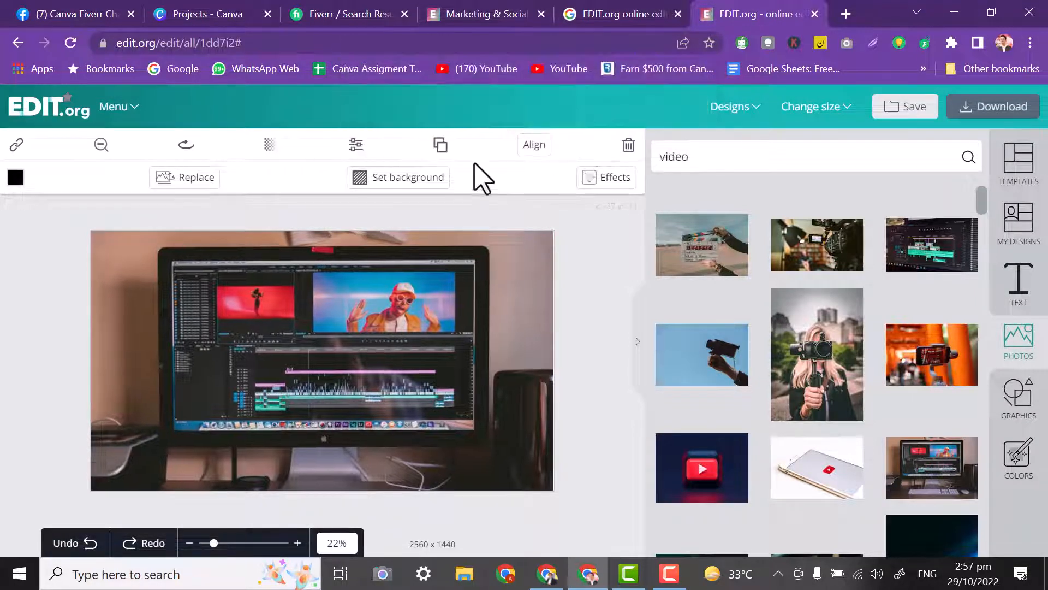
left_click(440, 146)
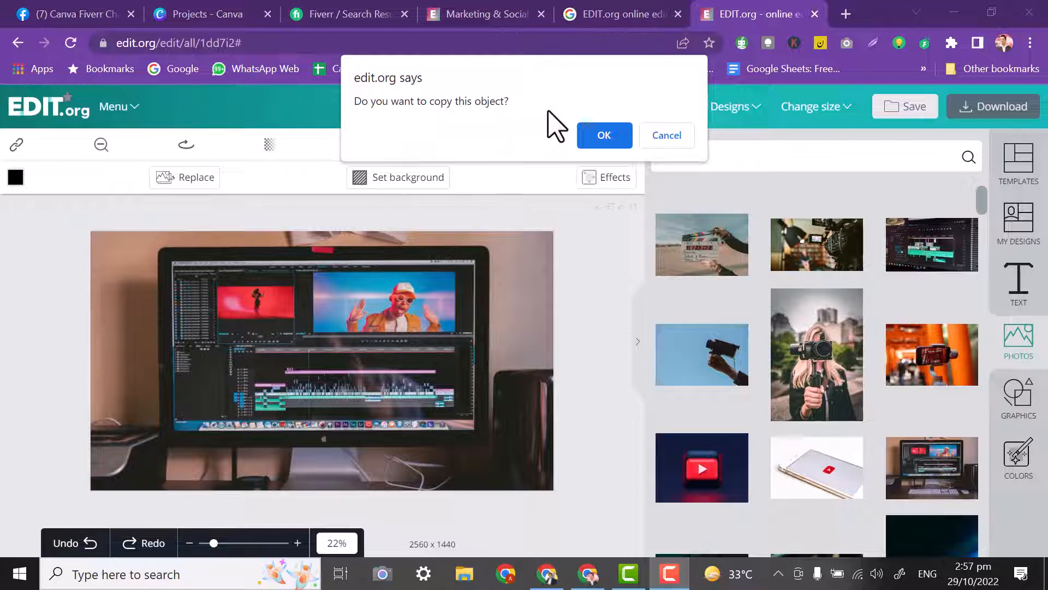
left_click(595, 135)
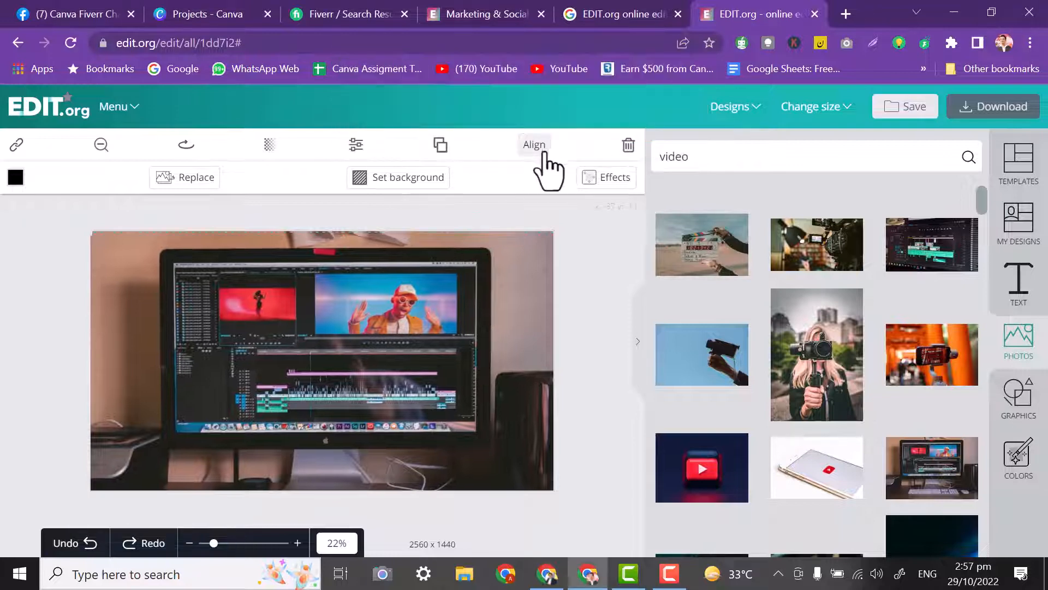
Delete the duplicate monitor photos and set the remaining one as the banner background.
left_click_drag(134, 294, 213, 316)
key("Delete")
left_click_drag(129, 303, 195, 364)
key("Delete")
left_click(121, 313)
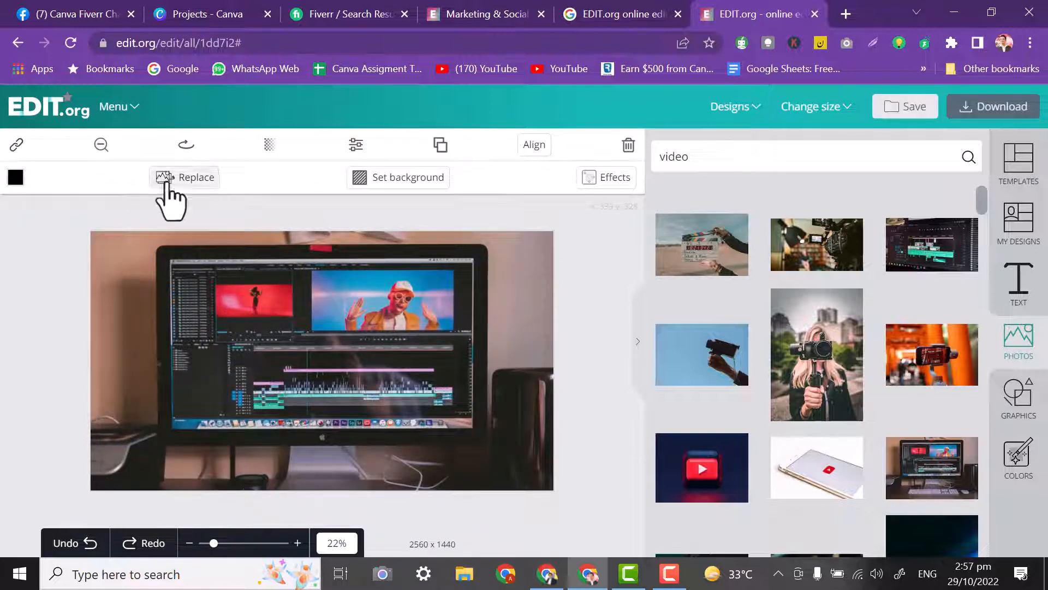
left_click(388, 181)
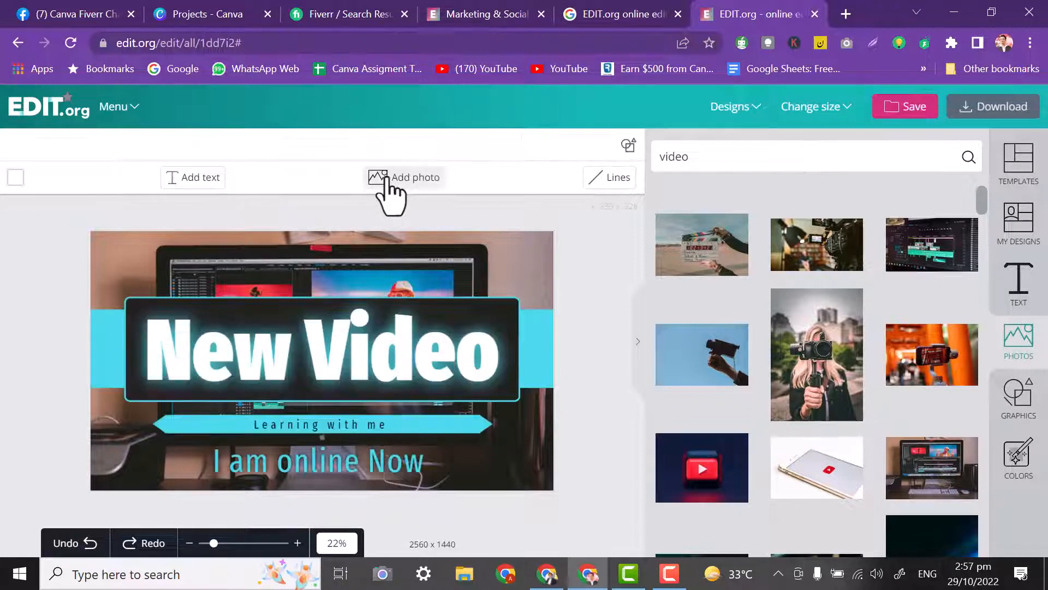
Unlock the monitor background, add the red play button photo and set that photo as the background.
left_click(330, 276)
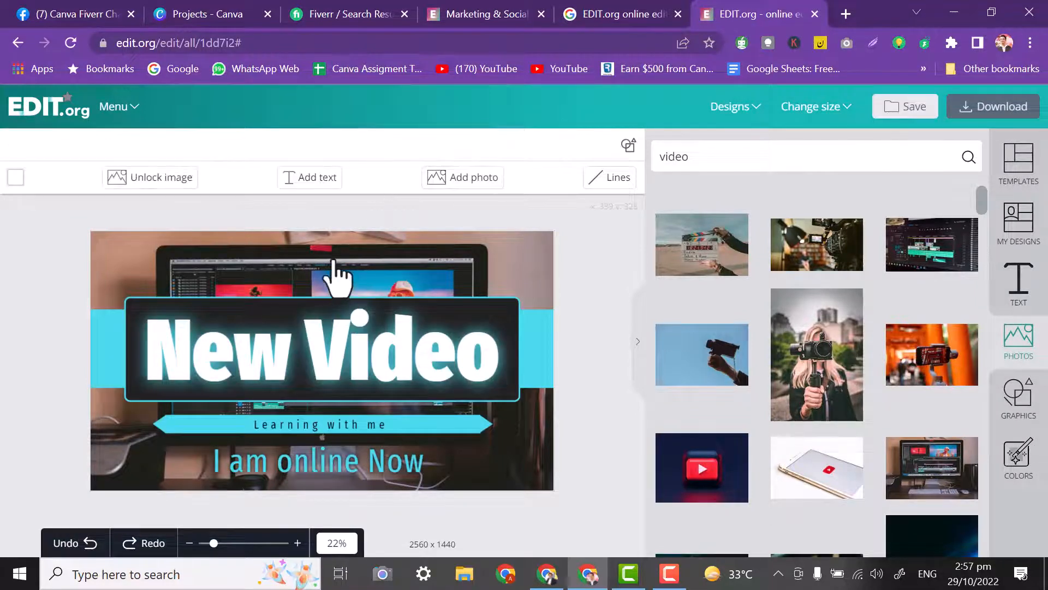
left_click(323, 267)
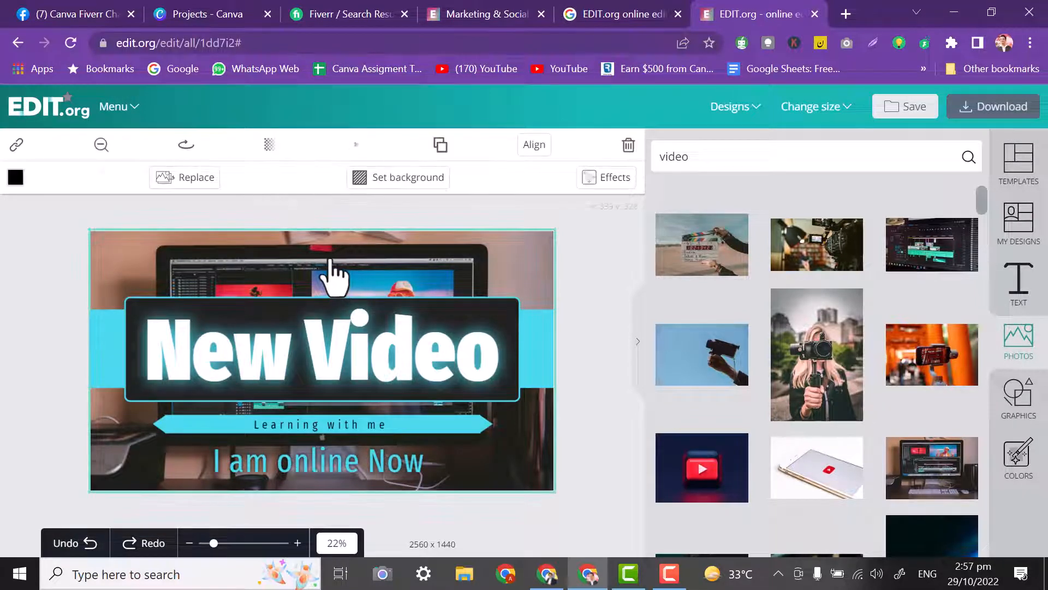
left_click(719, 478)
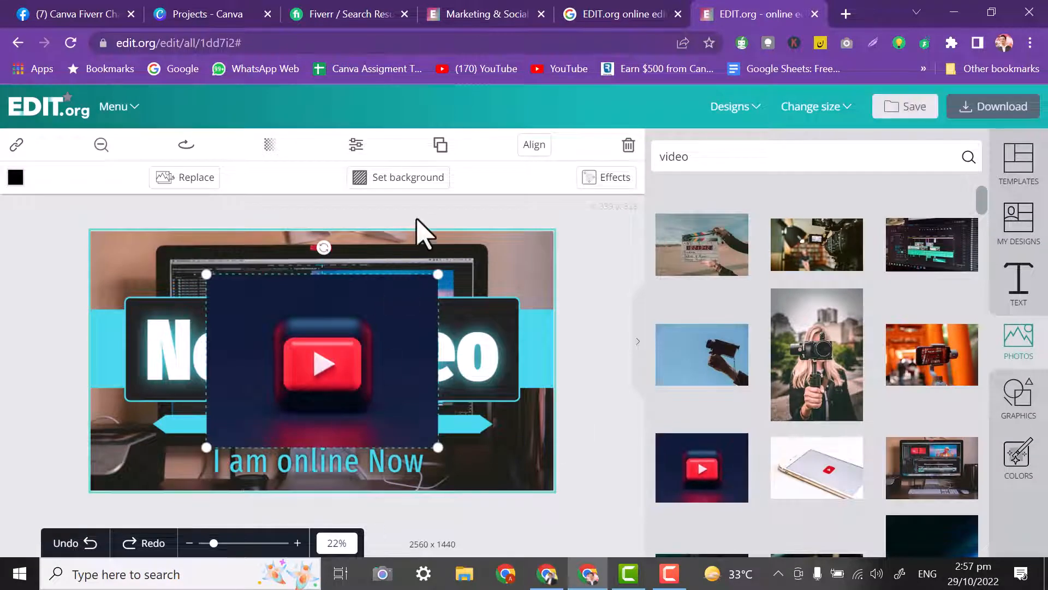
left_click(389, 179)
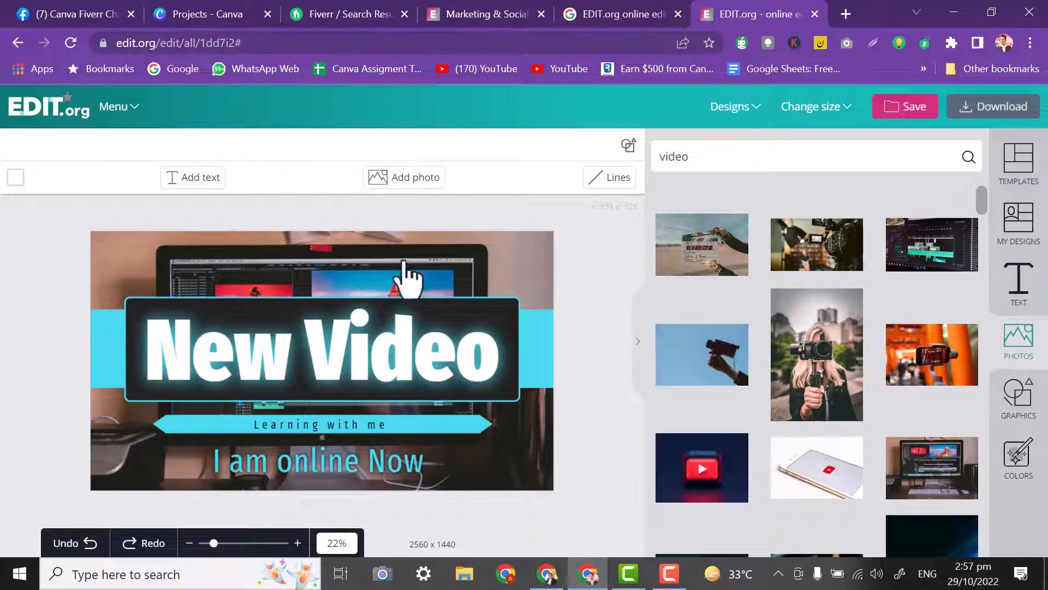
Delete the monitor photo and the red play button photo from the banner background.
left_click(317, 261)
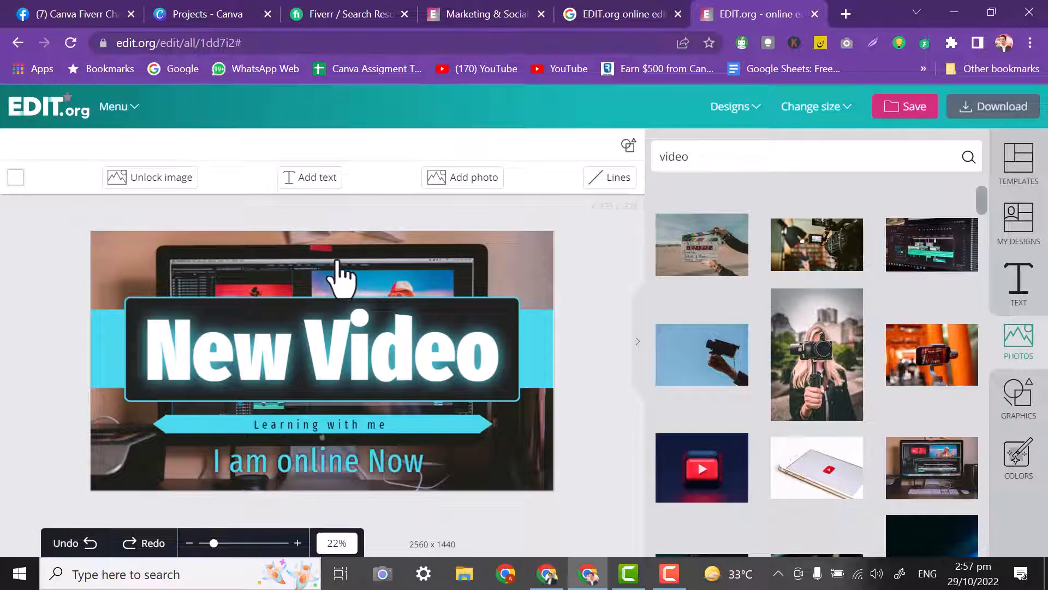
left_click(169, 179)
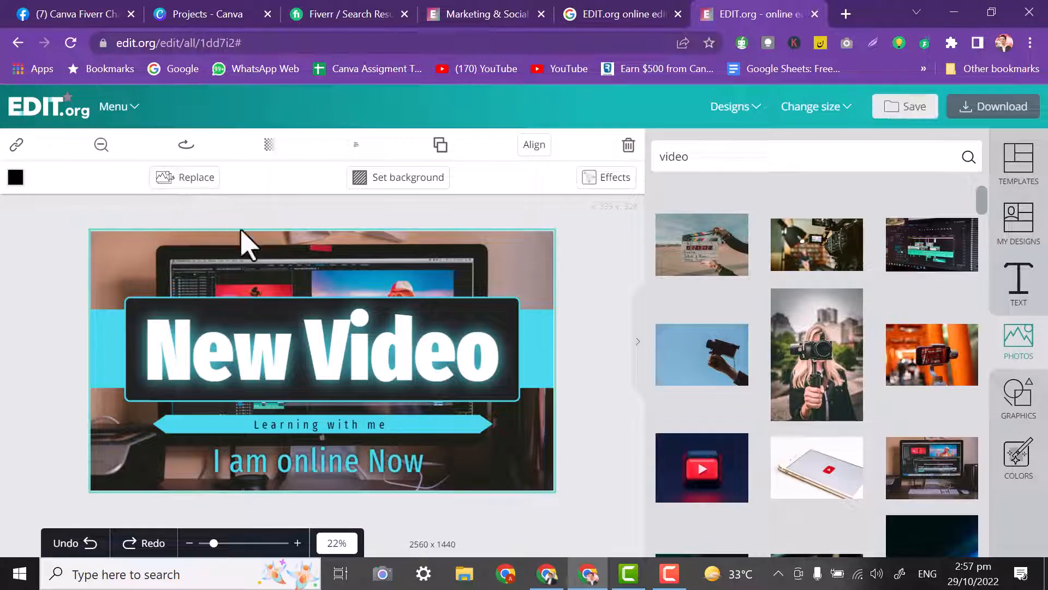
key("Delete")
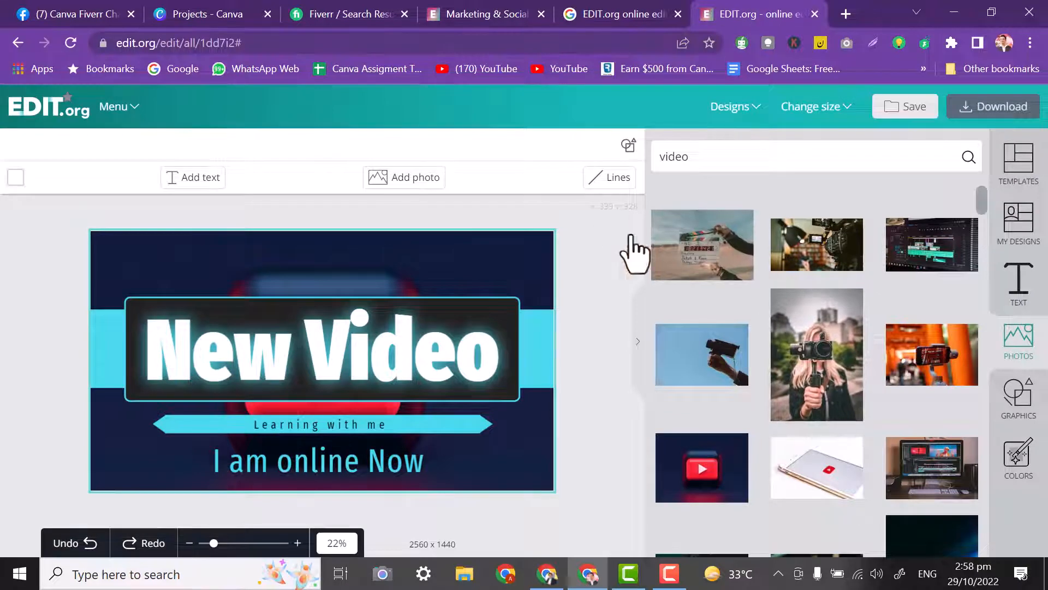
key("Delete")
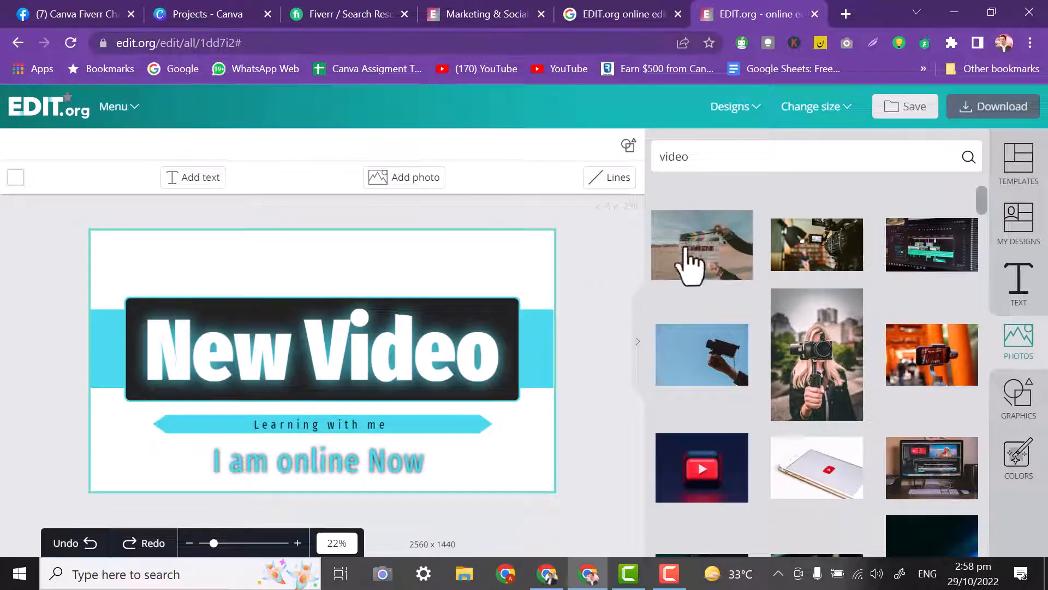
Add the clapperboard photo to the banner and set it as the background.
left_click_drag(691, 264, 414, 259)
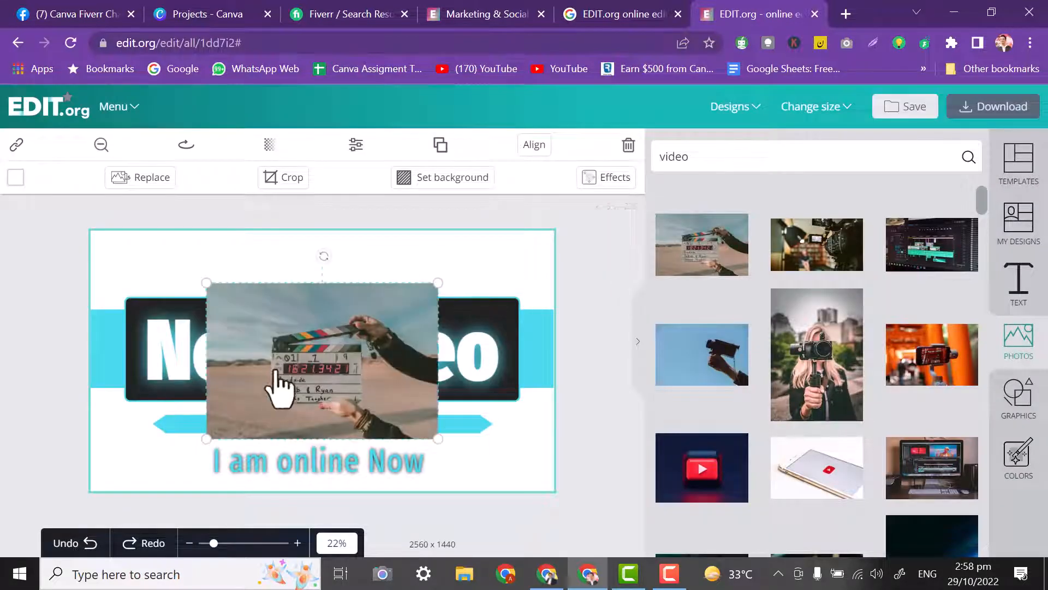
left_click_drag(282, 370, 313, 338)
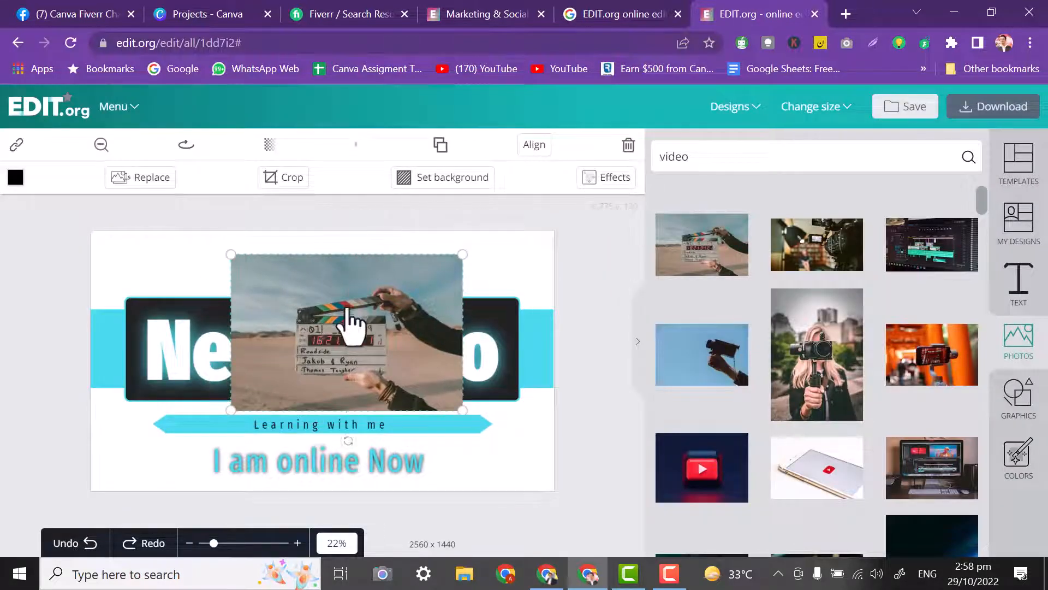
left_click(439, 177)
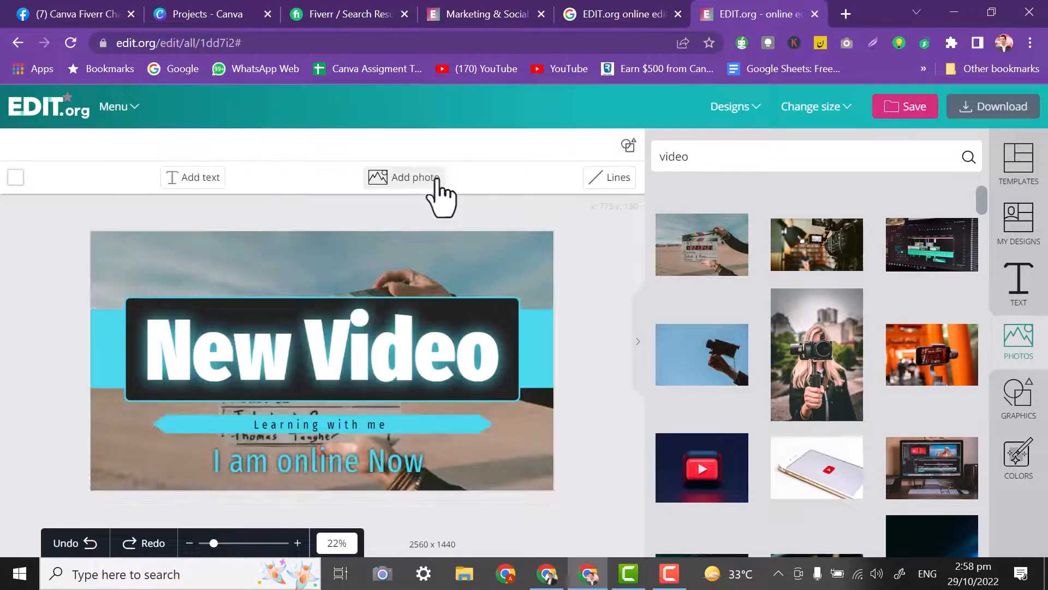
Shrink the "New Video" title and its dark panel toward their lower-right corner, so the panel fits around the smaller title.
left_click(143, 344)
left_click_drag(131, 300, 269, 346)
left_click(164, 351)
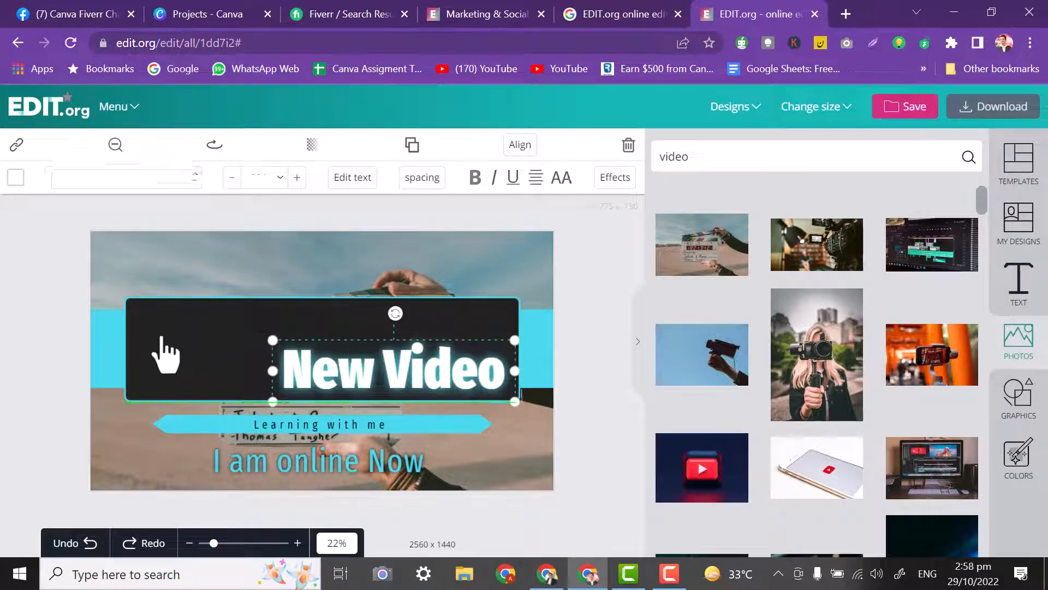
left_click_drag(124, 297, 273, 340)
left_click(140, 346)
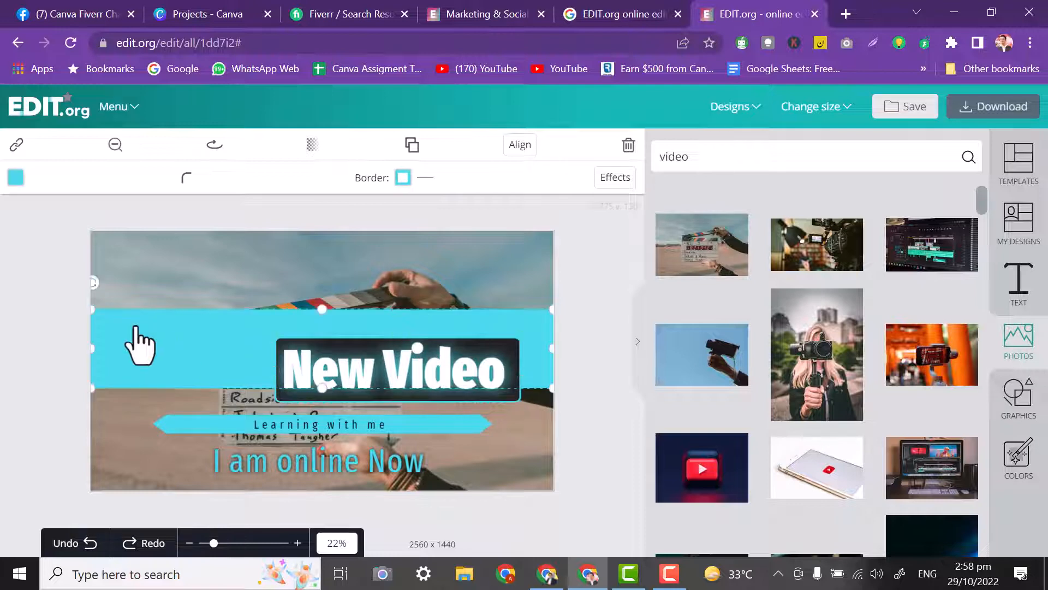
left_click_drag(90, 309, 199, 303)
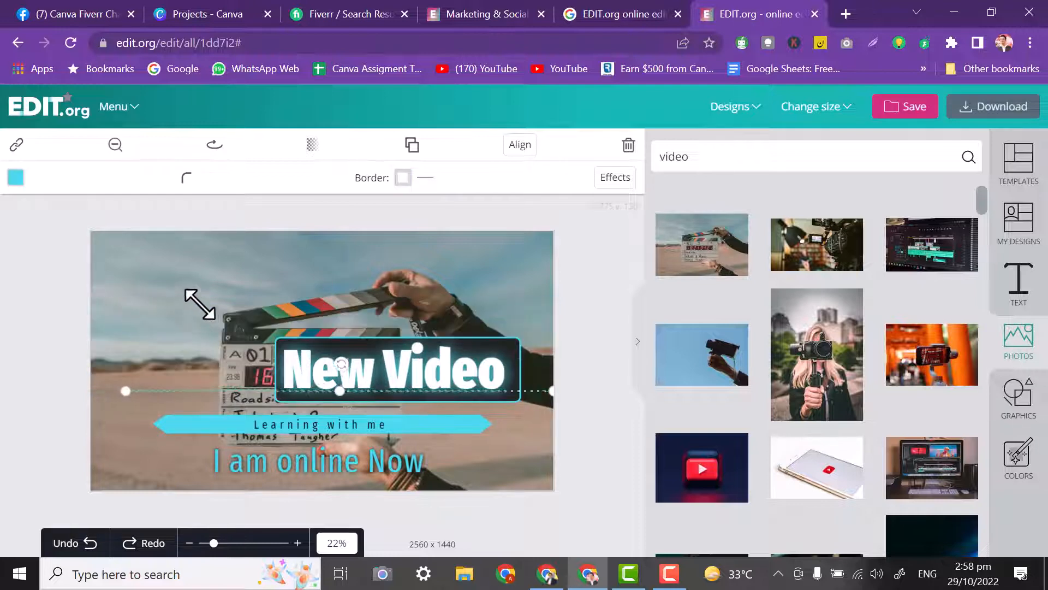
left_click(185, 227)
key("ctrl+z")
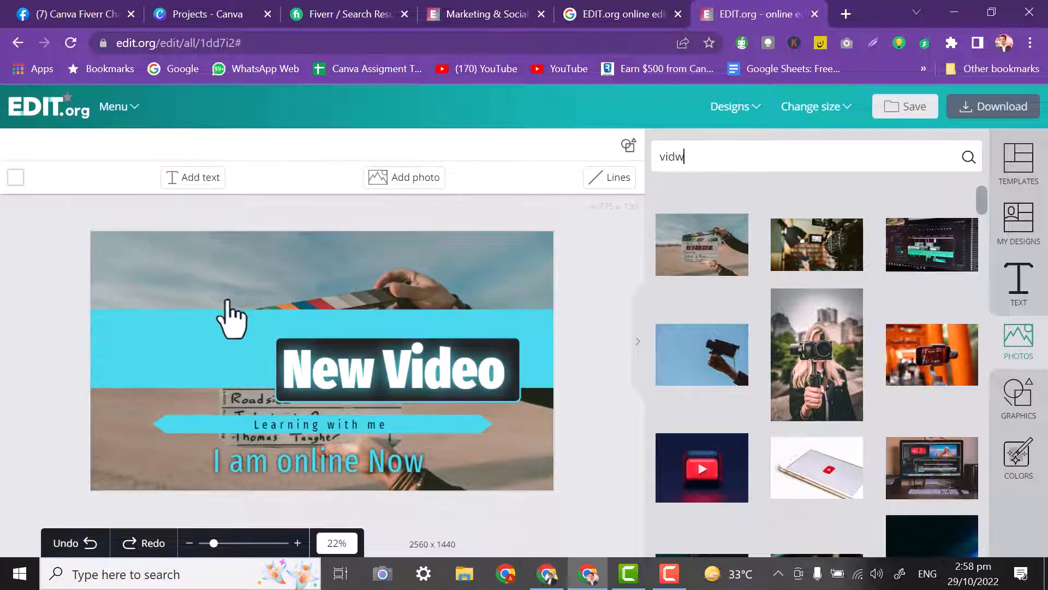
Delete the wide cyan band behind the "New Video" title.
left_click_drag(279, 339, 440, 284)
key("Delete")
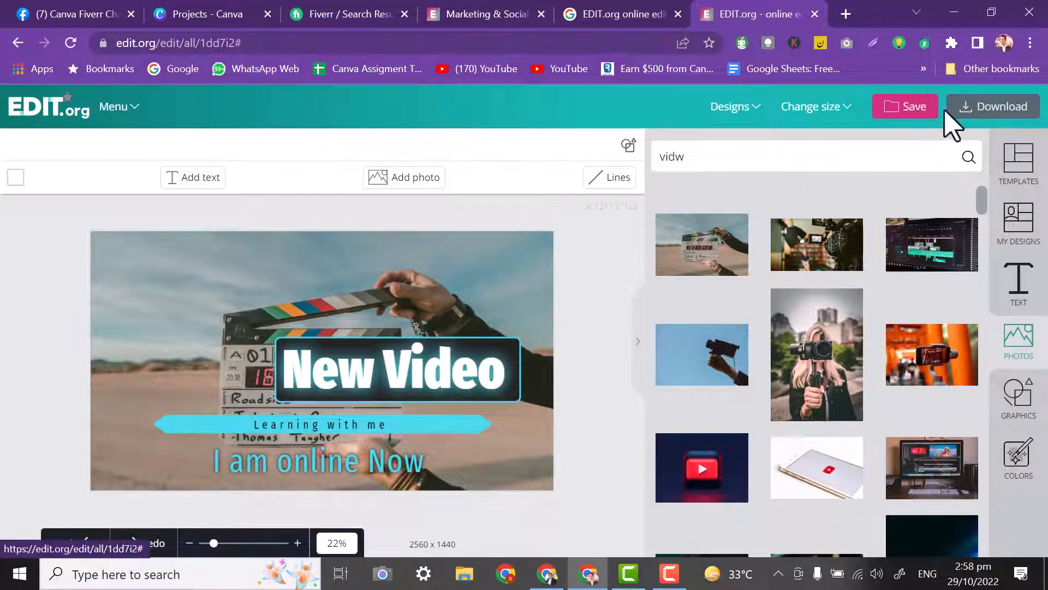
Download the banner as a high-quality PNG named "got new video" and dismiss the browser's download bar.
left_click(974, 114)
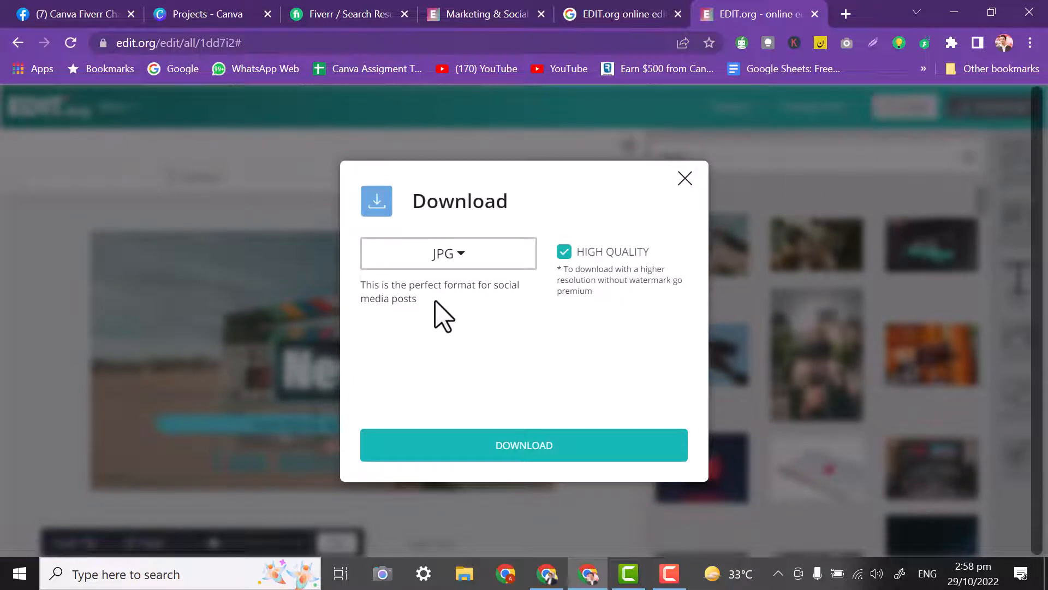
left_click(444, 254)
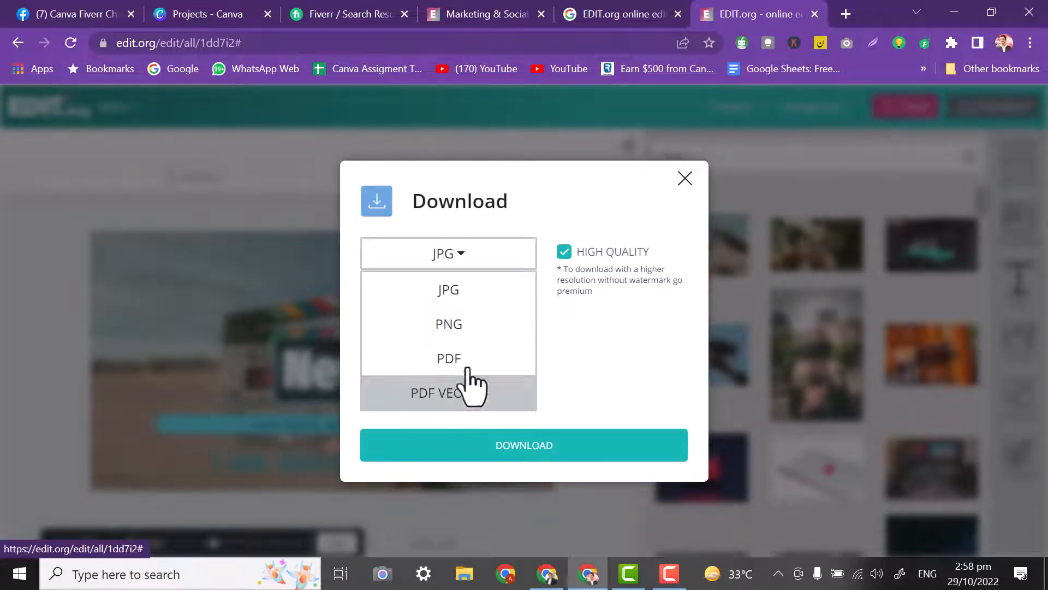
left_click(463, 325)
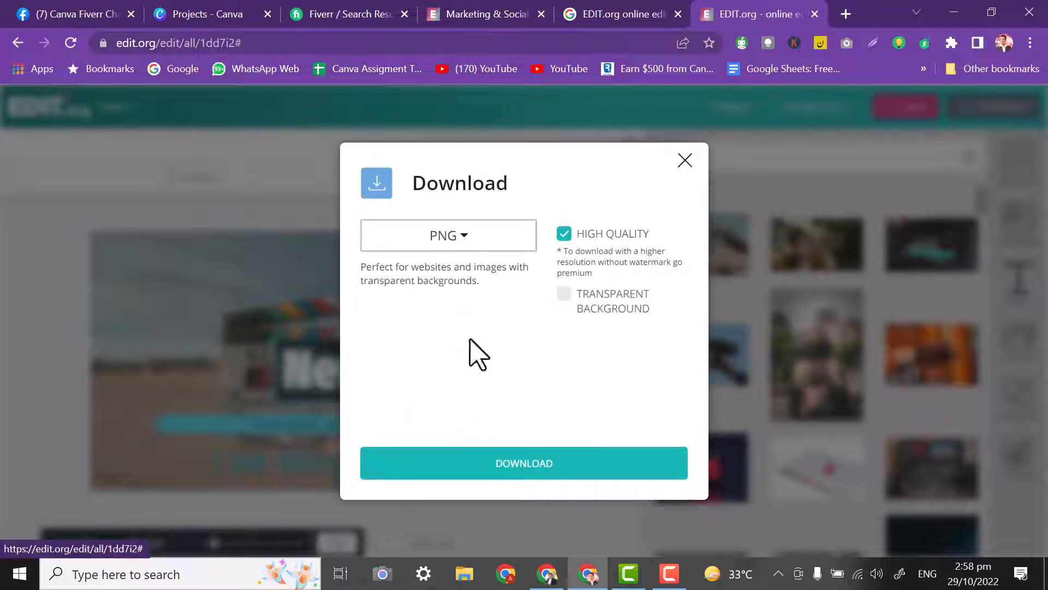
left_click(509, 469)
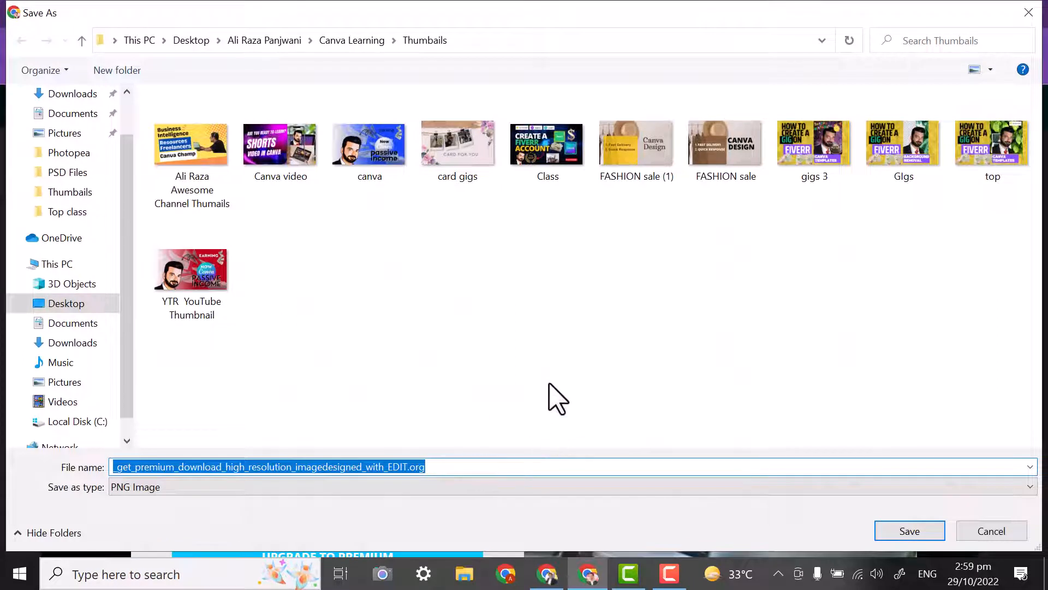
type("i")
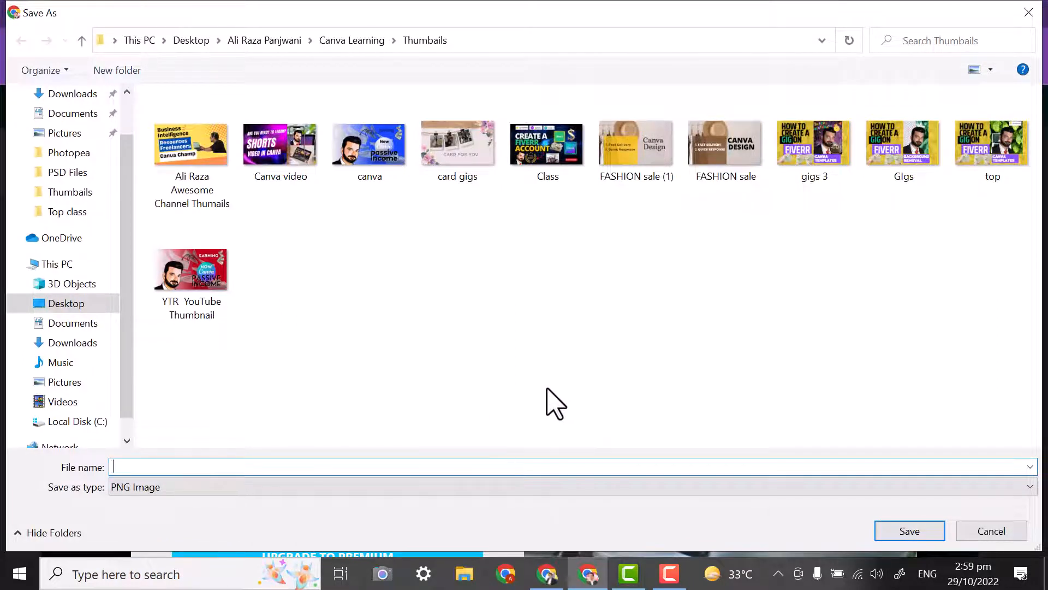
type("got new video")
key("Return")
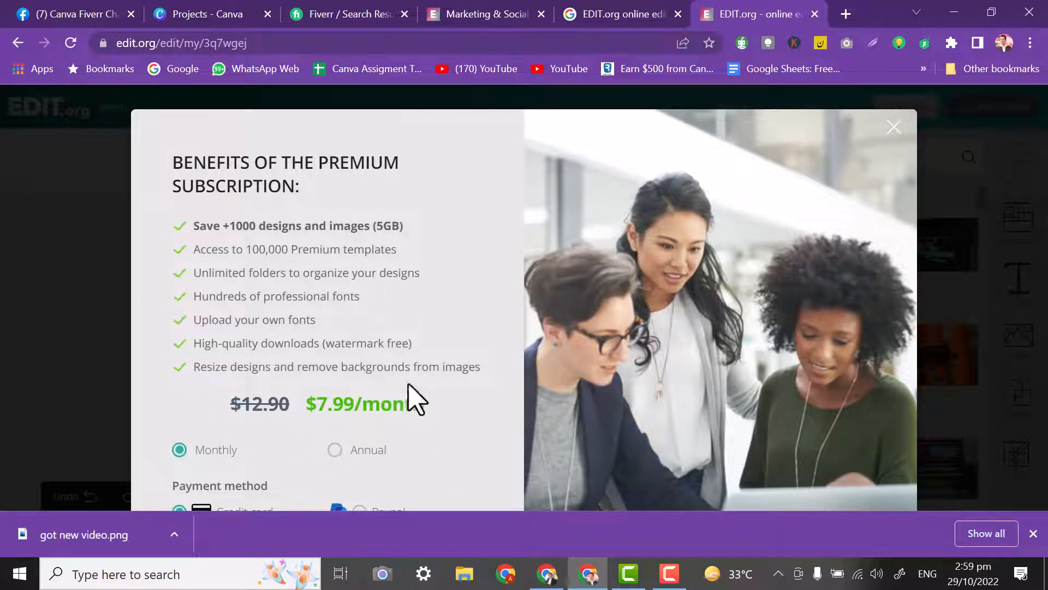
left_click(1034, 534)
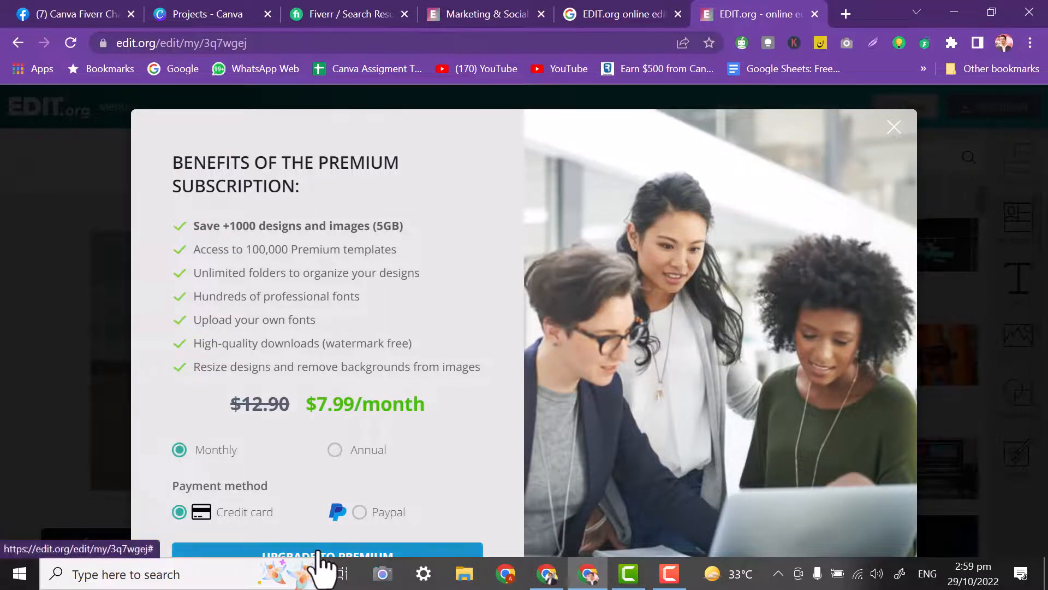
Compare the monthly and annual premium plans, then open and look through the offer page for the annual subscription.
left_click(335, 449)
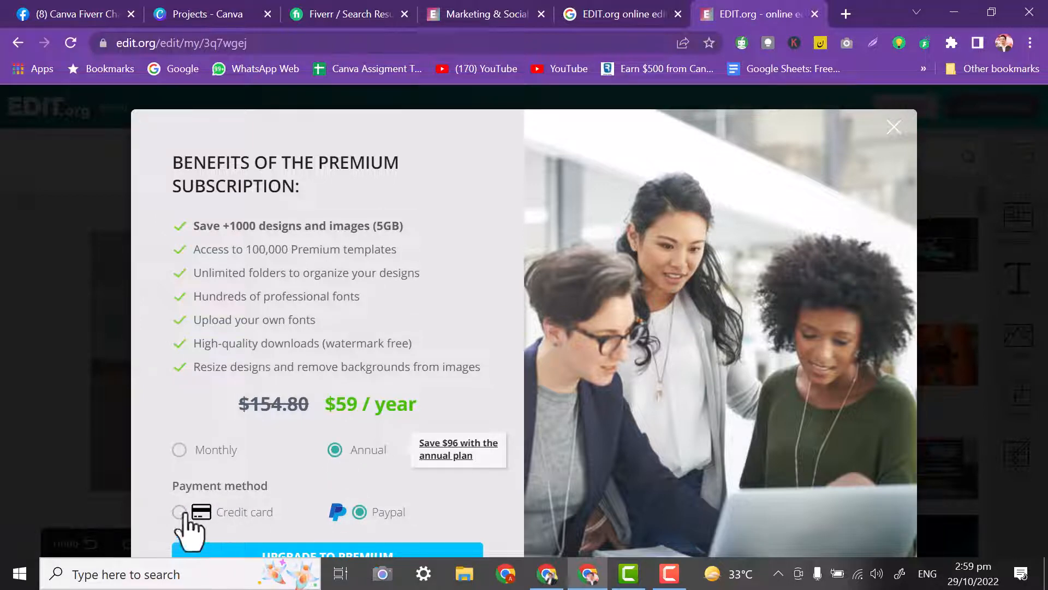
left_click(179, 450)
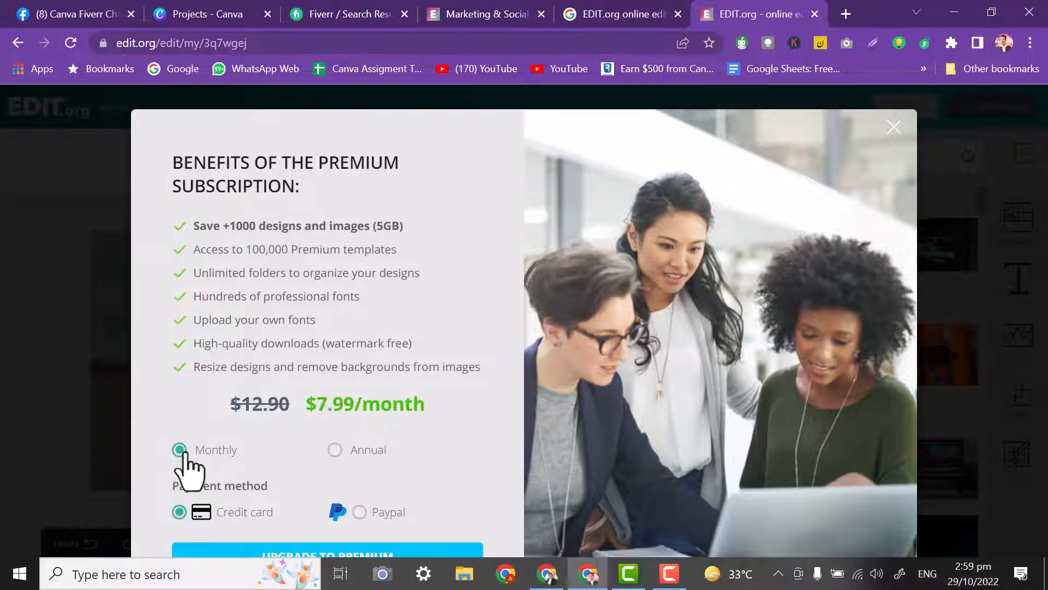
left_click(331, 450)
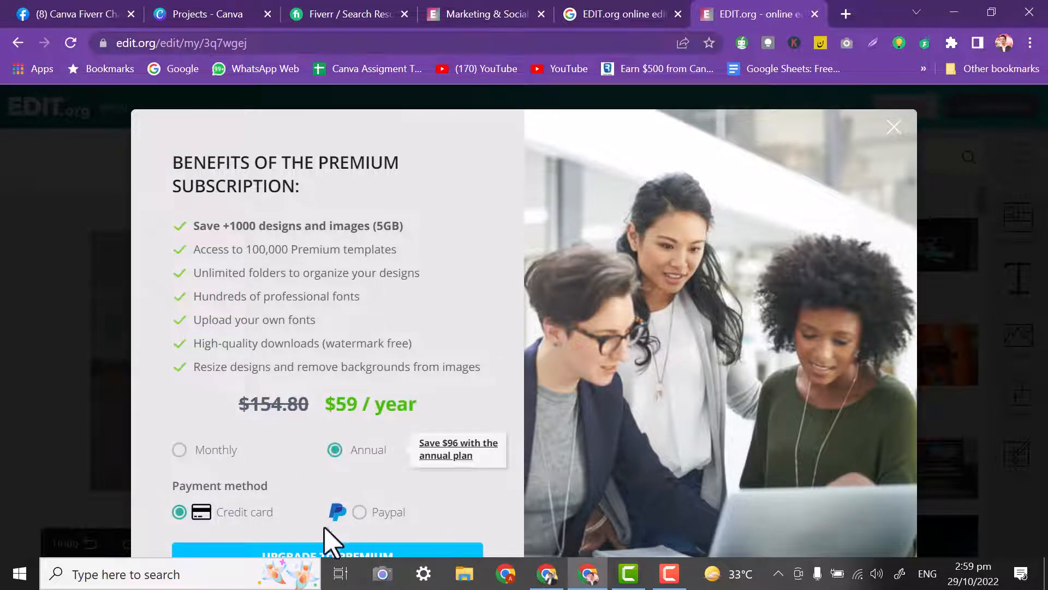
left_click(325, 550)
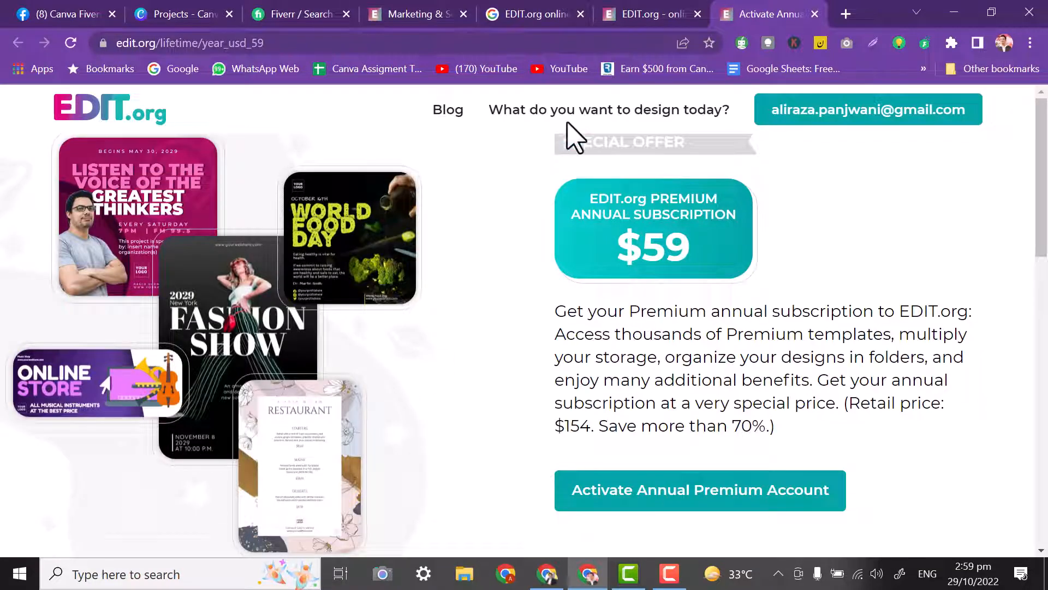
left_click_drag(1045, 146, 1045, 262)
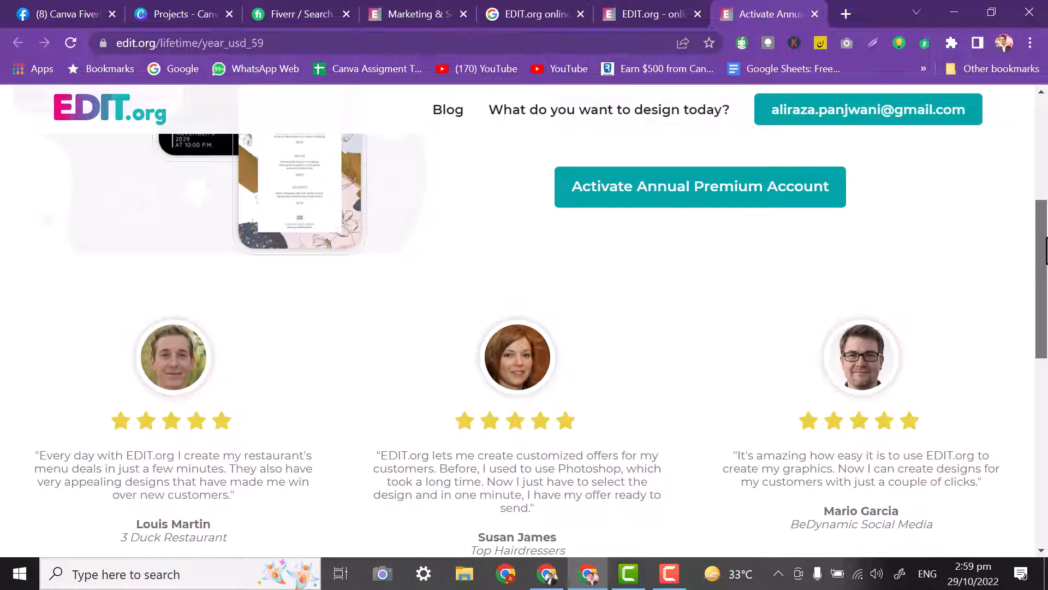
left_click_drag(1047, 251, 1044, 59)
Open the blog's Small Business Saturday Flyer Templates article and launch the editor for a Small Business Saturday ad.
left_click(440, 120)
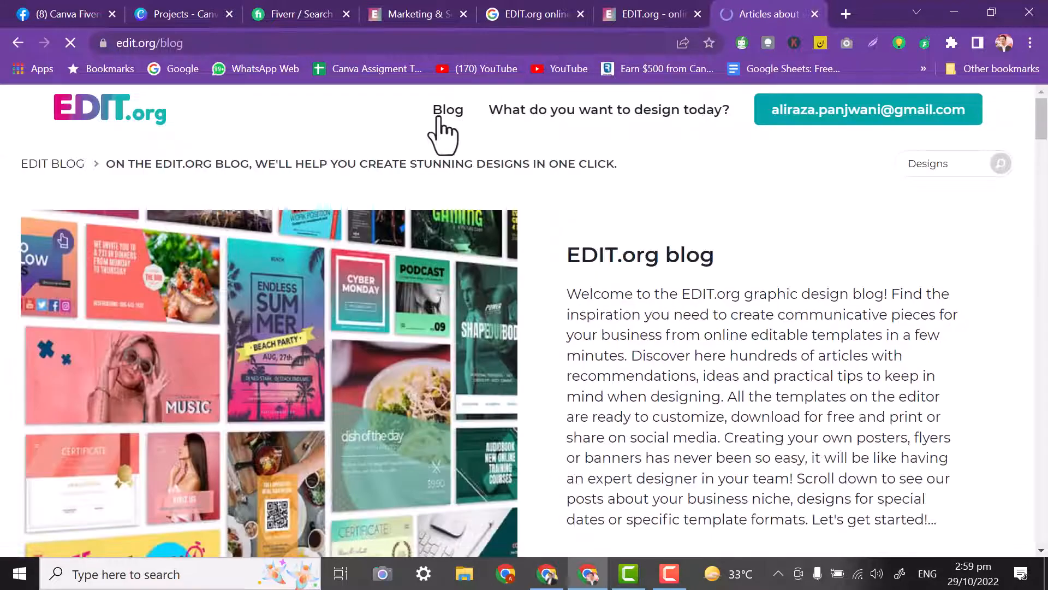
left_click_drag(1040, 130, 1039, 211)
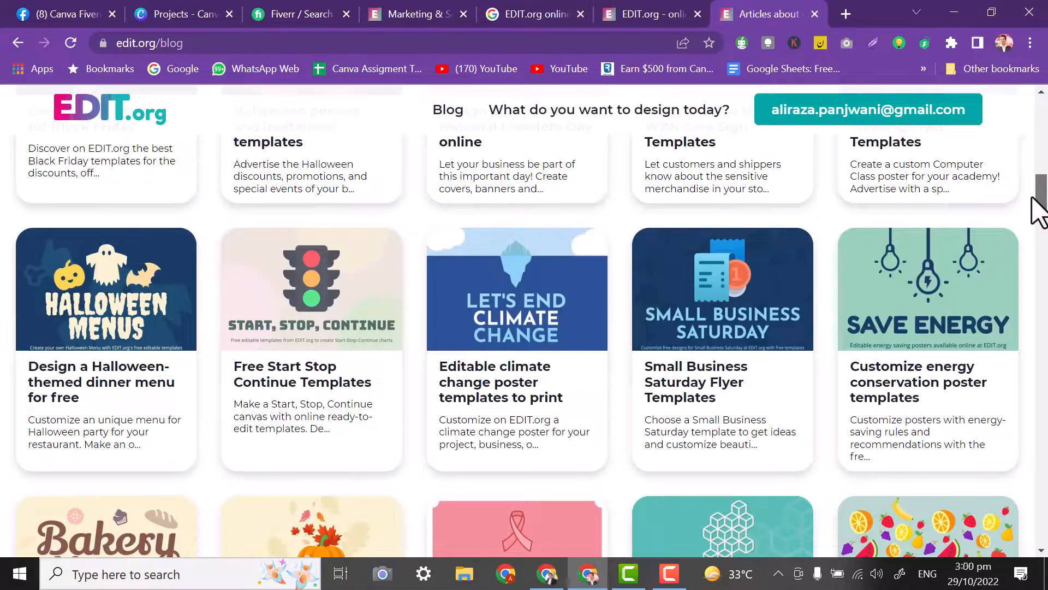
scroll(1035, 215, "down", 2)
left_click(679, 312)
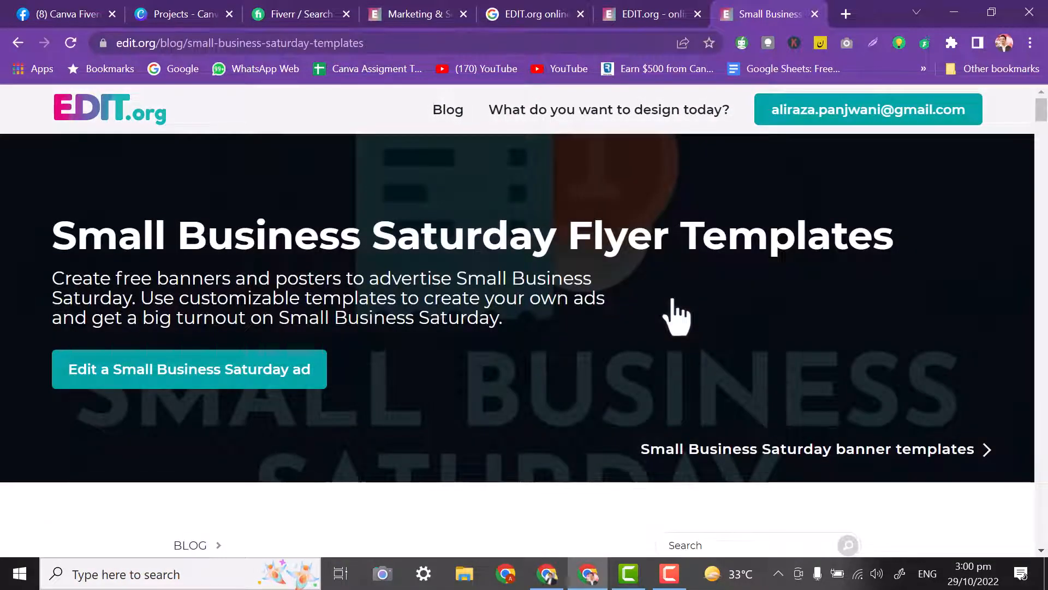
scroll(1043, 131, "down", 10)
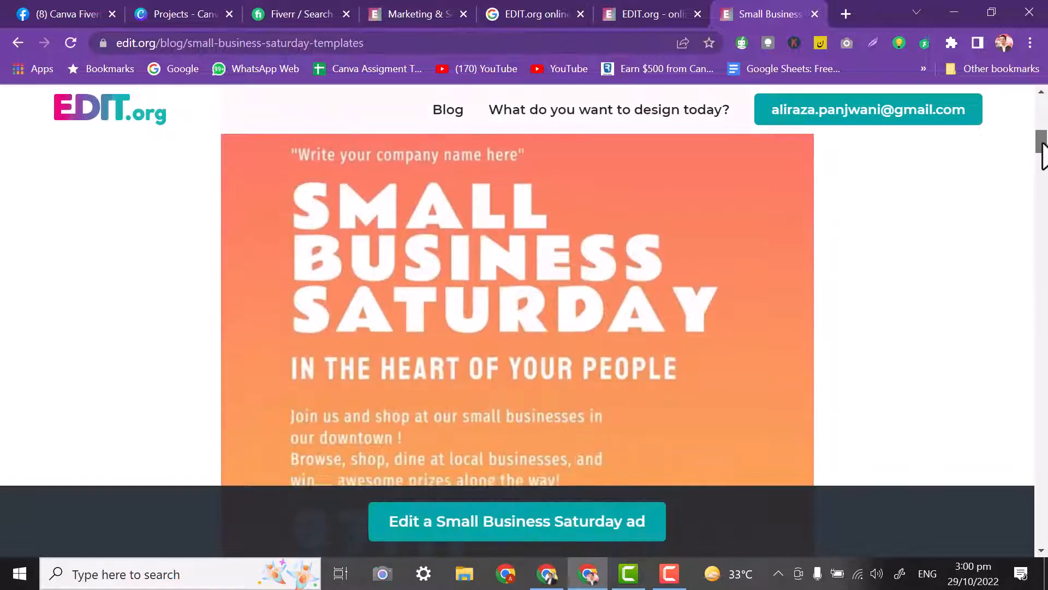
left_click_drag(1043, 148, 1044, 107)
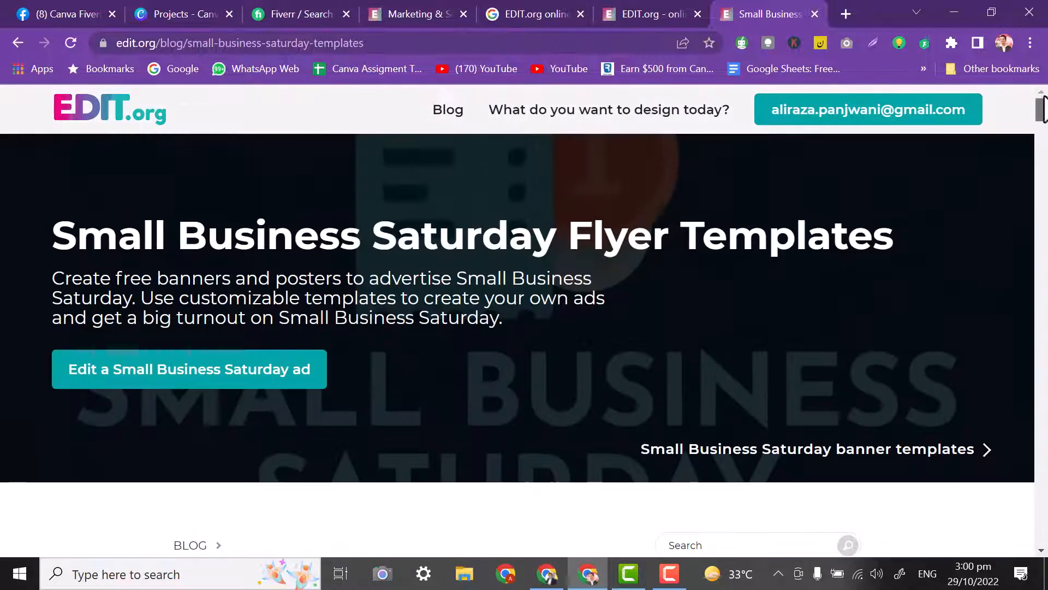
left_click(285, 376)
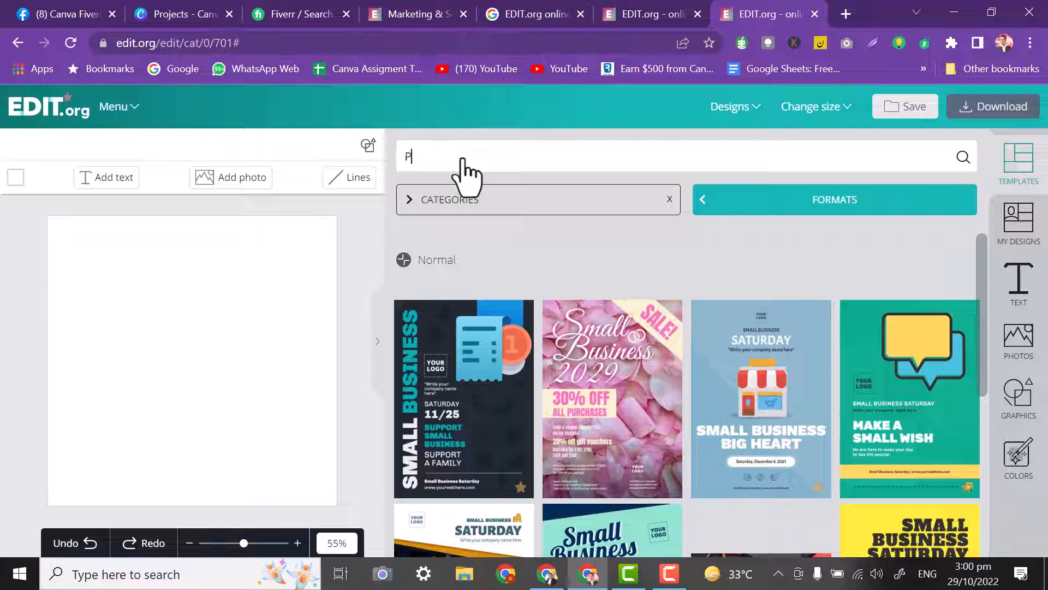
Search the templates for "Pizza" and load the red "Happy Pizza Specials" menu template.
type("a")
key("Return")
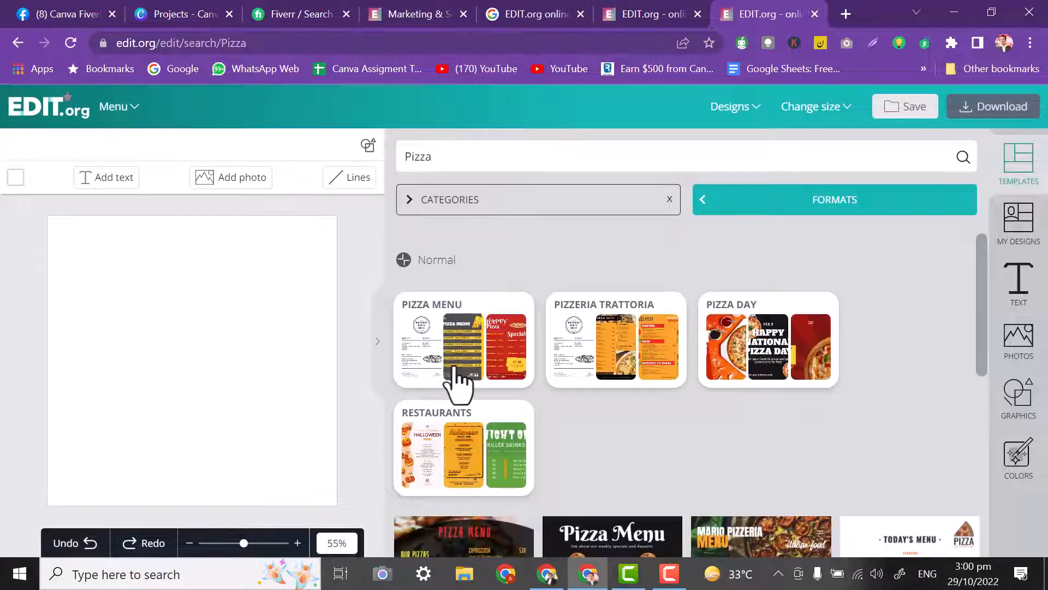
left_click(456, 368)
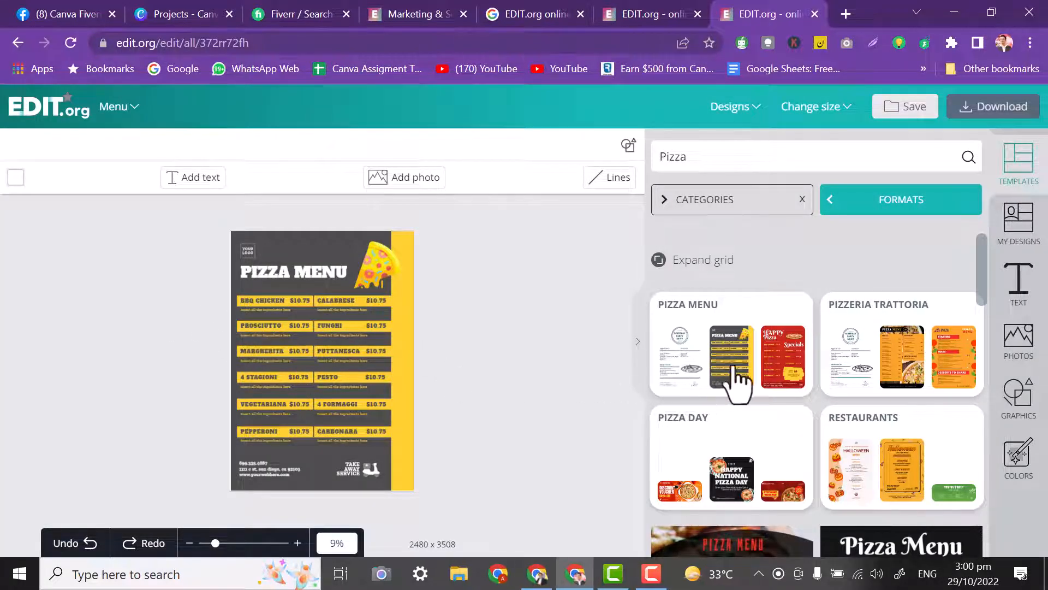
left_click(786, 380)
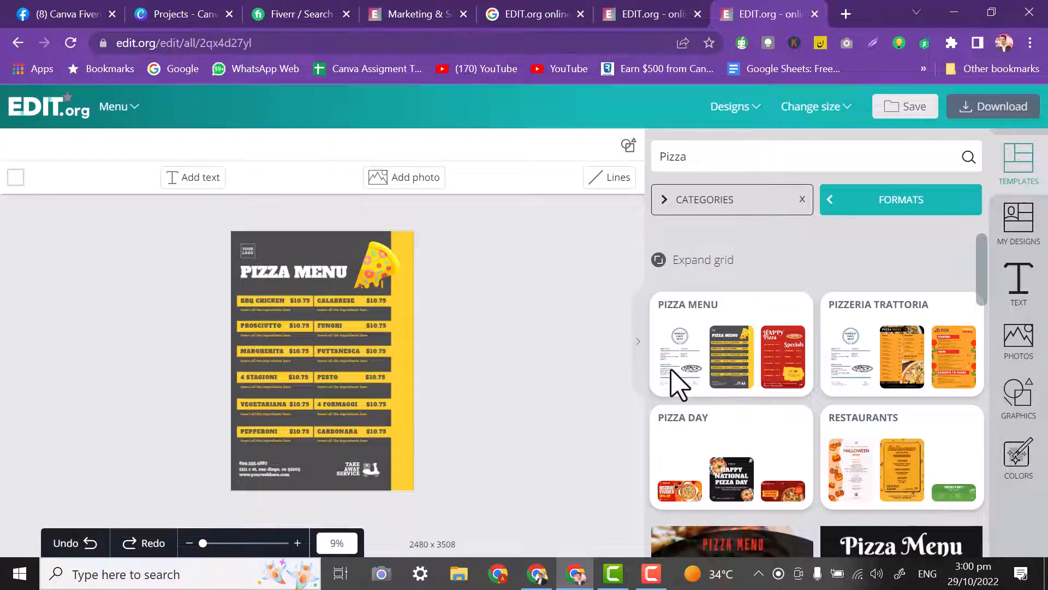
left_click(778, 378)
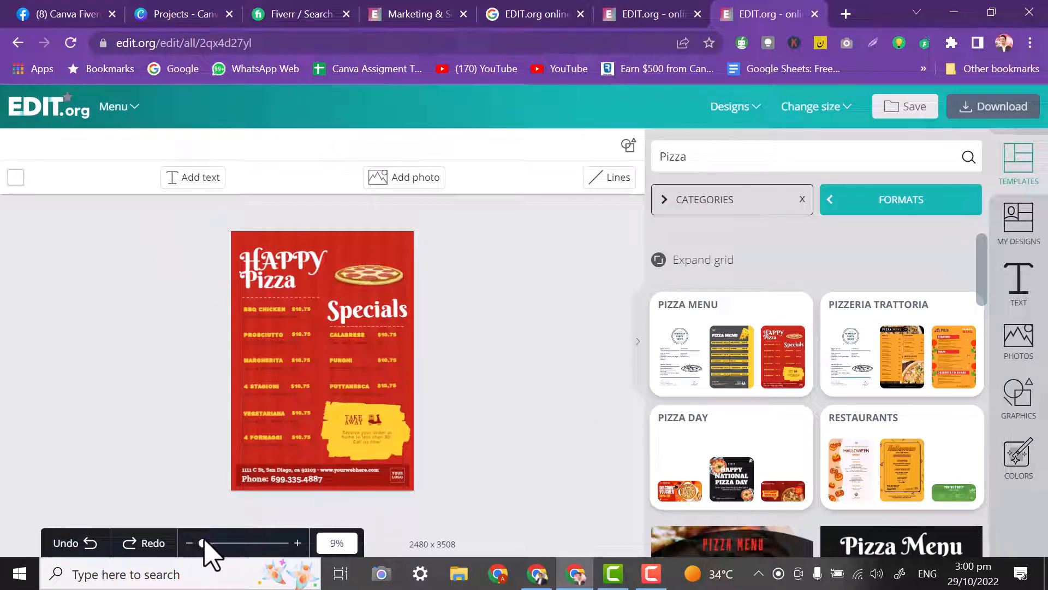
Replace the "Happy Pizza" headline on the menu with "Awesome Party".
mouse_move(203, 542)
left_mouse_down()
mouse_move(213, 543)
mouse_move(202, 543)
left_mouse_up()
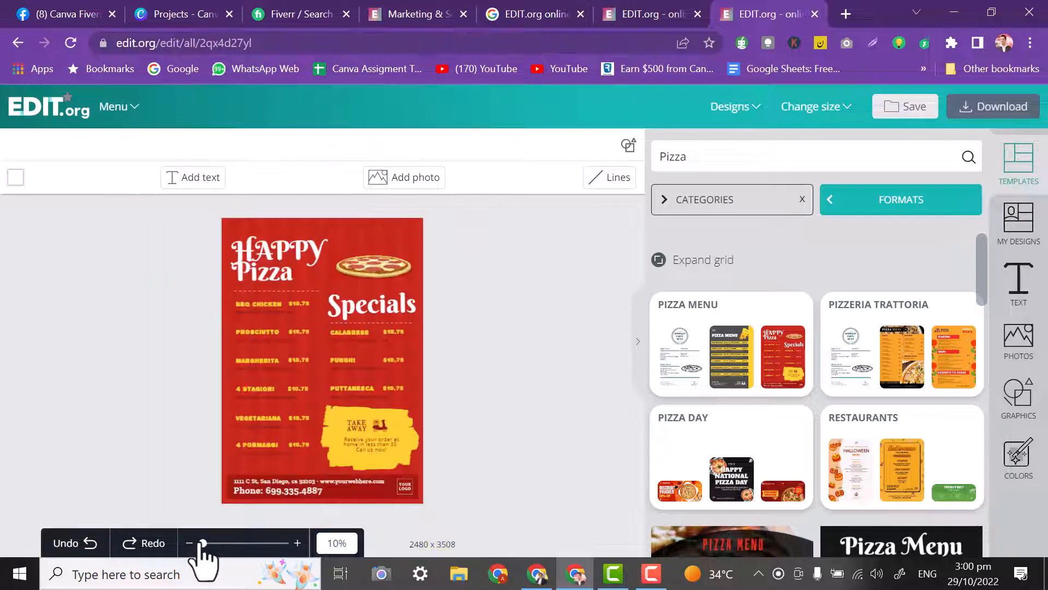
left_click(250, 315)
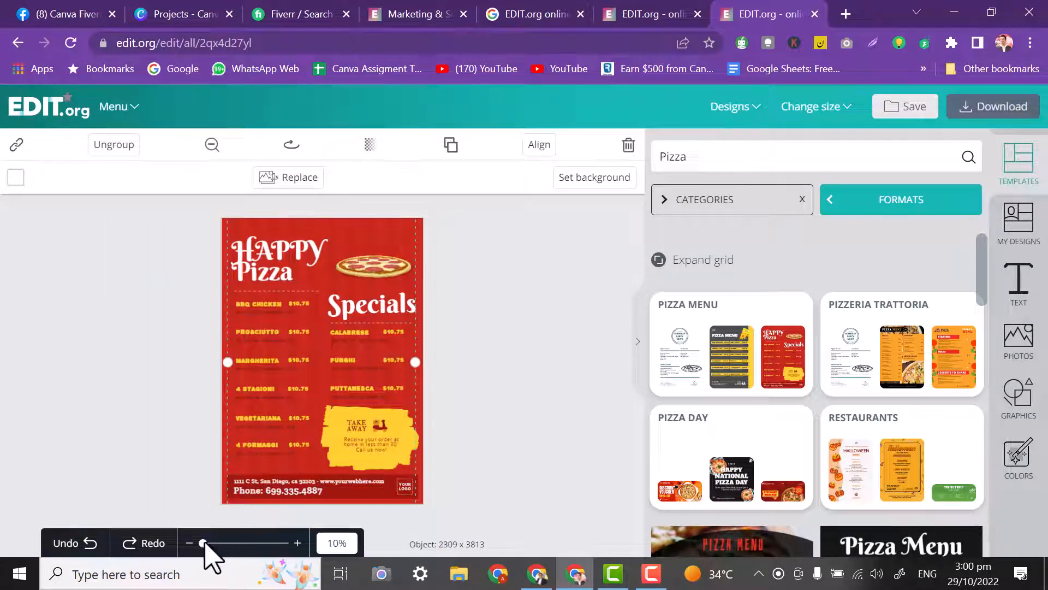
left_click_drag(202, 543, 202, 543)
left_click(180, 264)
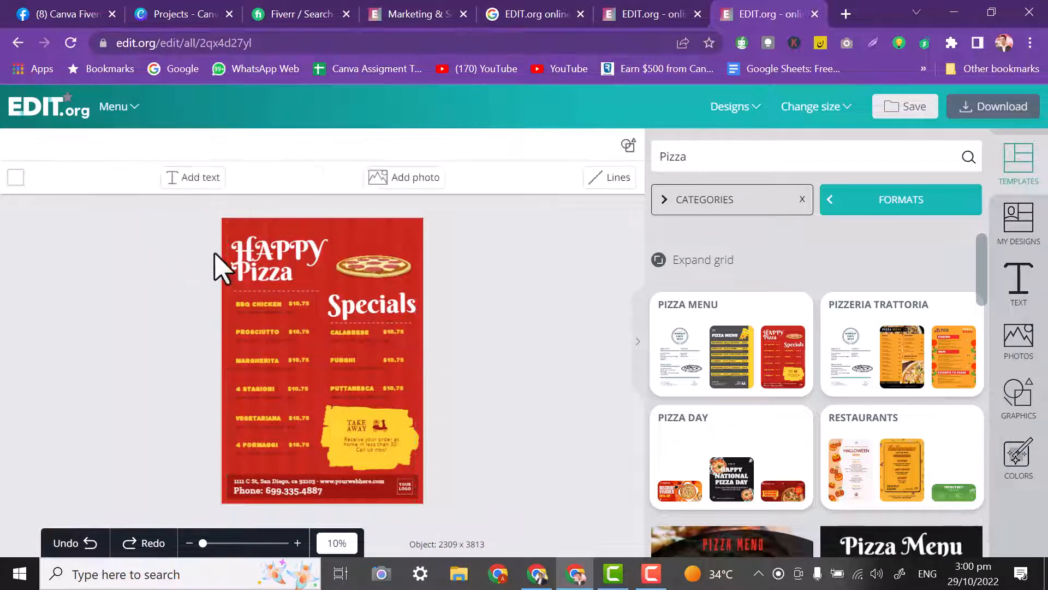
left_click(278, 264)
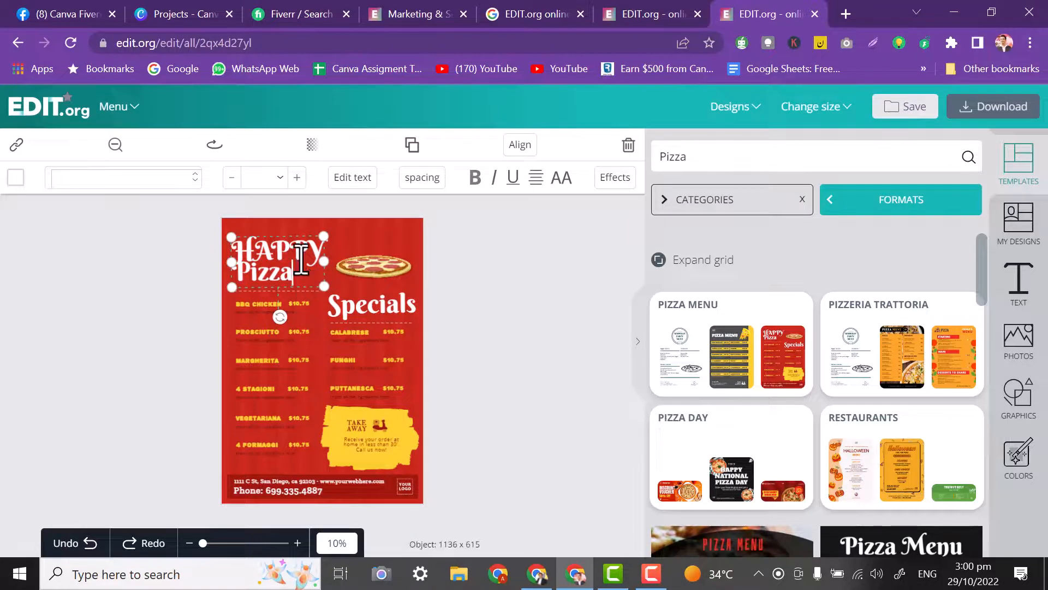
key("ctrl+a")
type("A")
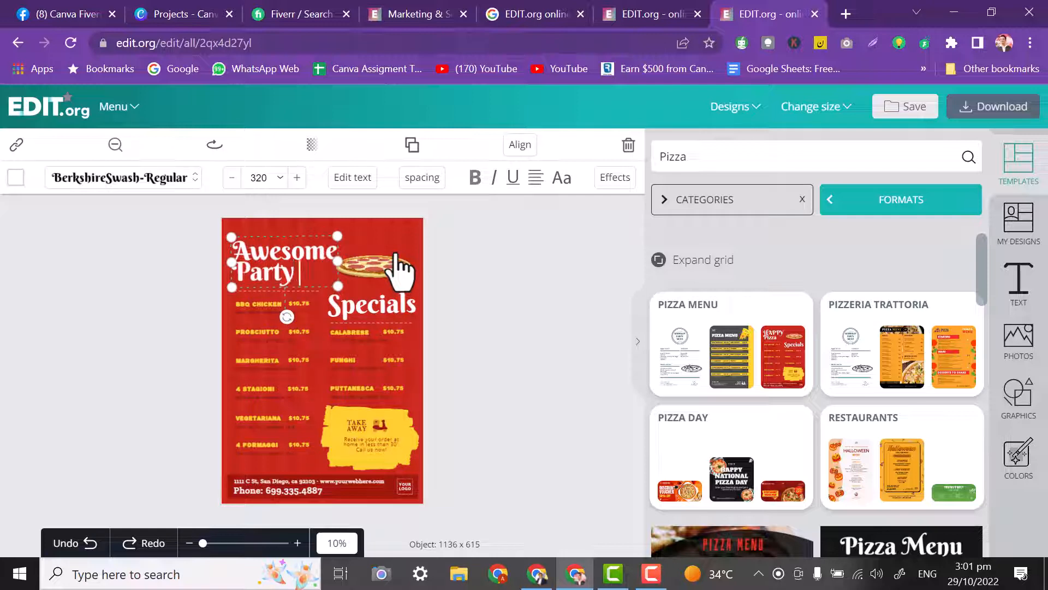
left_click(155, 314)
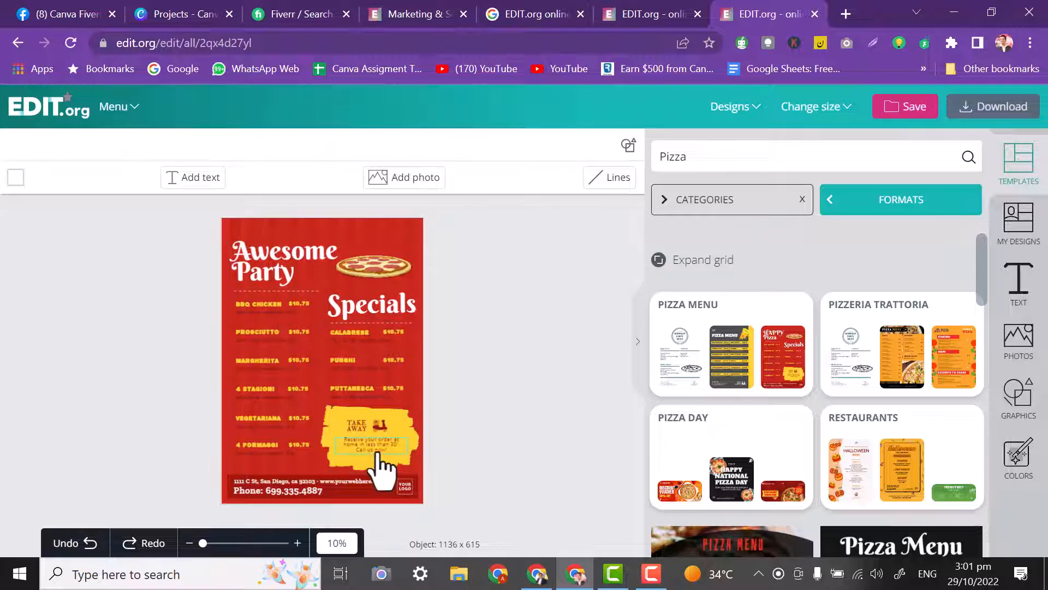
left_click(314, 490)
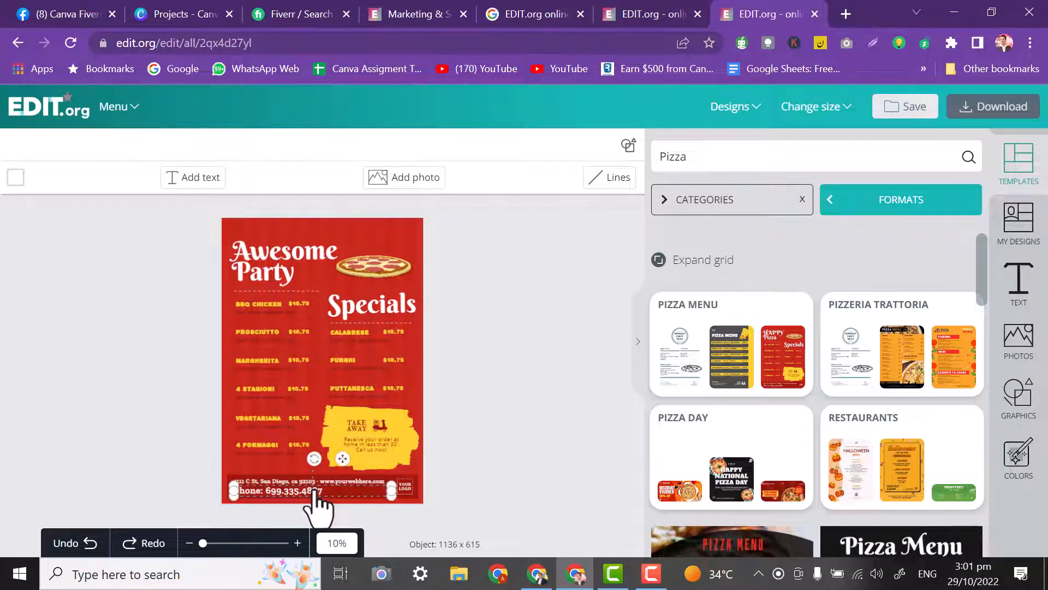
left_click(405, 486)
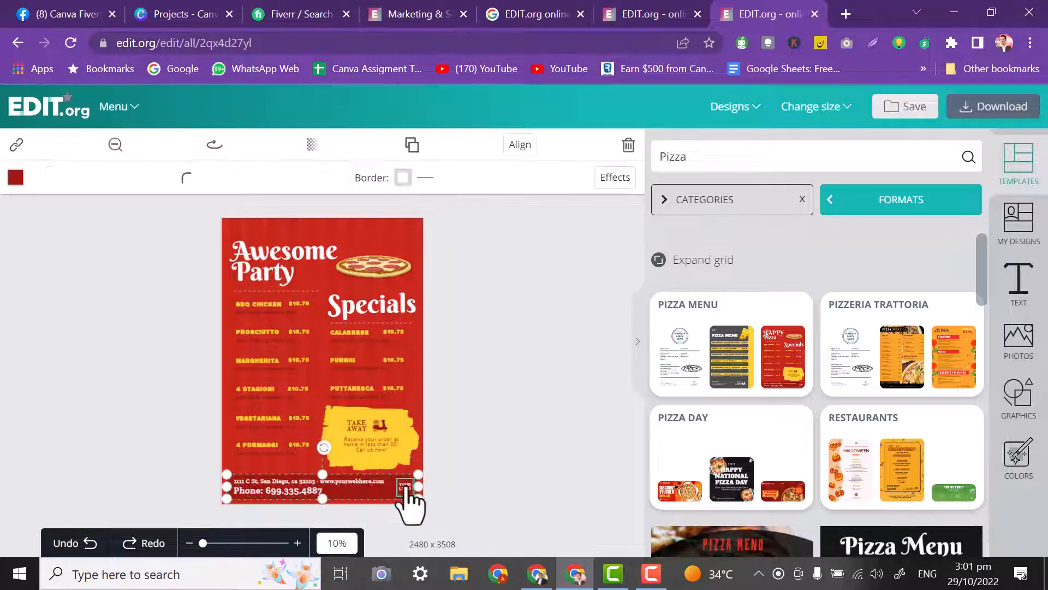
left_click(349, 453)
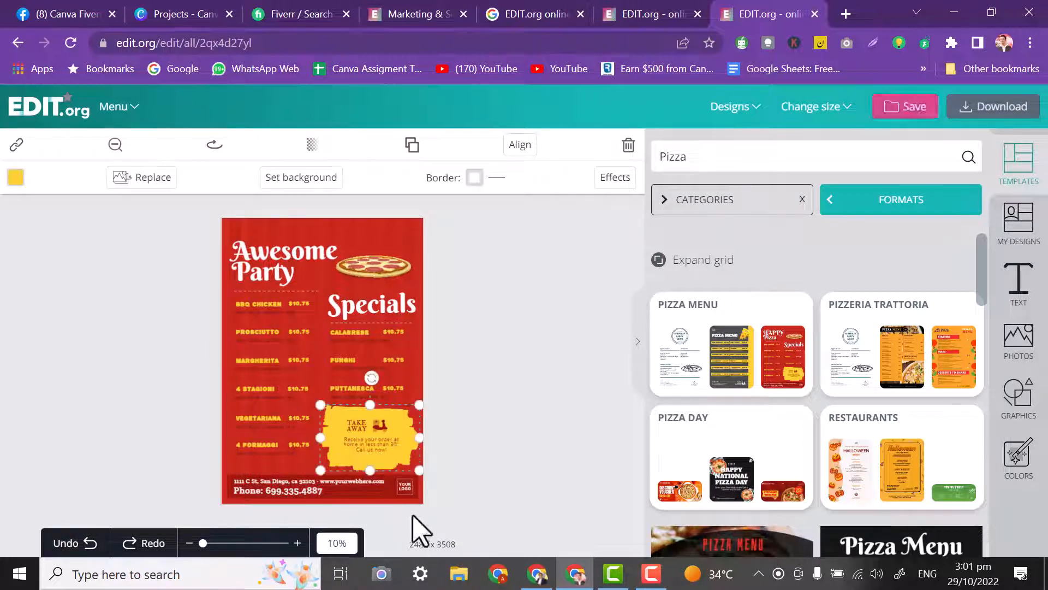
Replace the "Your Logo" placeholder in the menu's footer with the photo of a pizza on a wooden board, found by searching for "pizza".
left_click(410, 489)
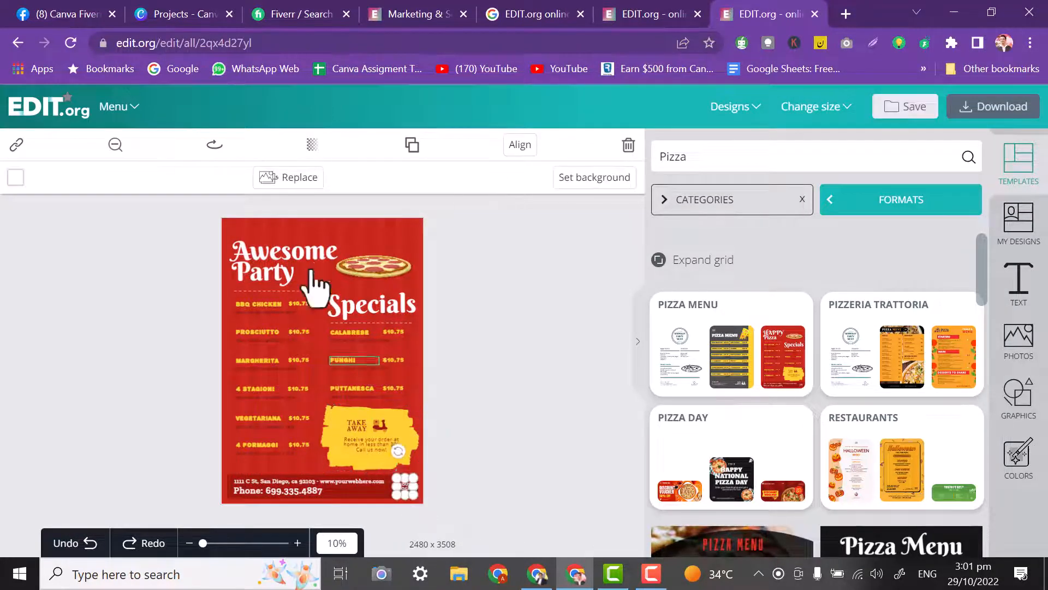
left_click(268, 177)
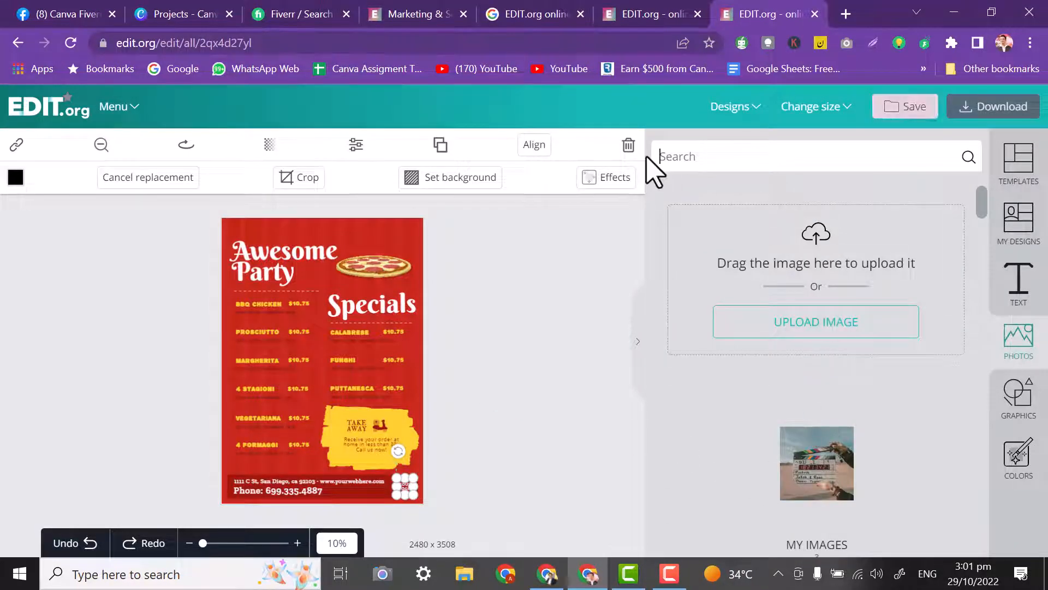
type("pi")
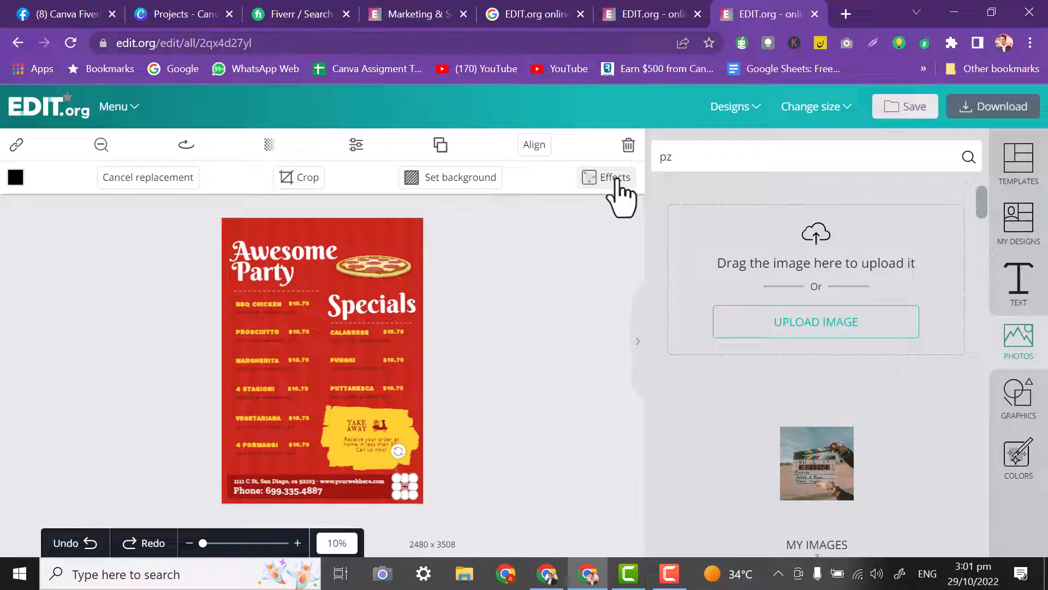
type("zza")
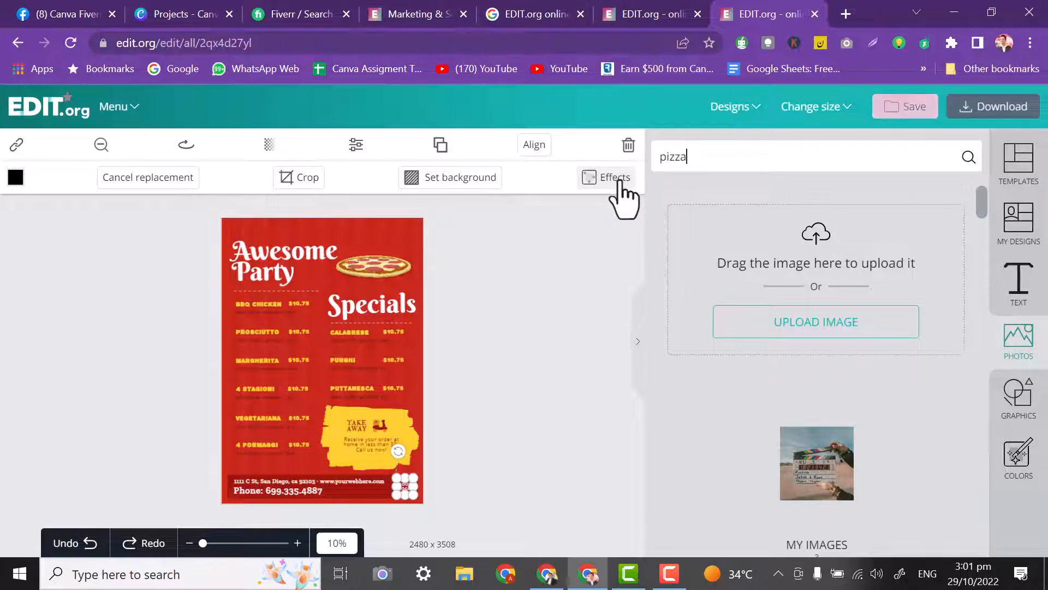
key("Return")
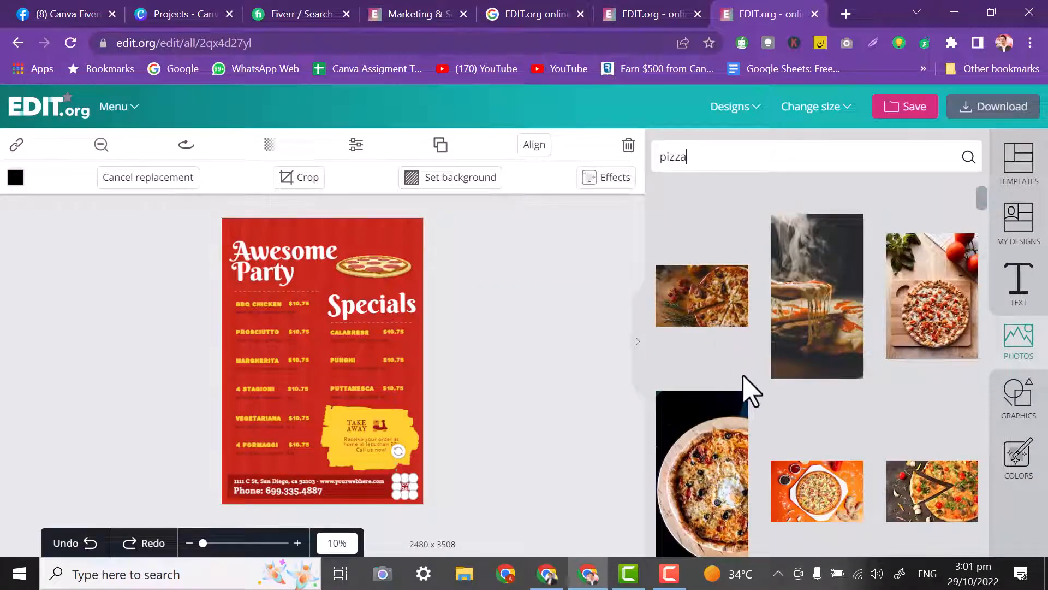
left_click(931, 341)
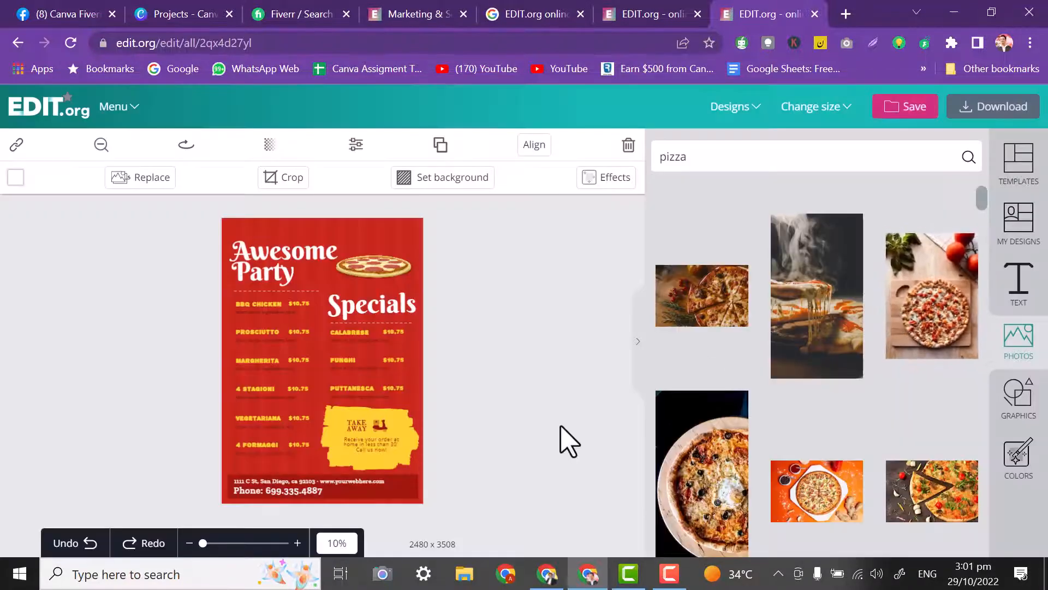
left_click(494, 451)
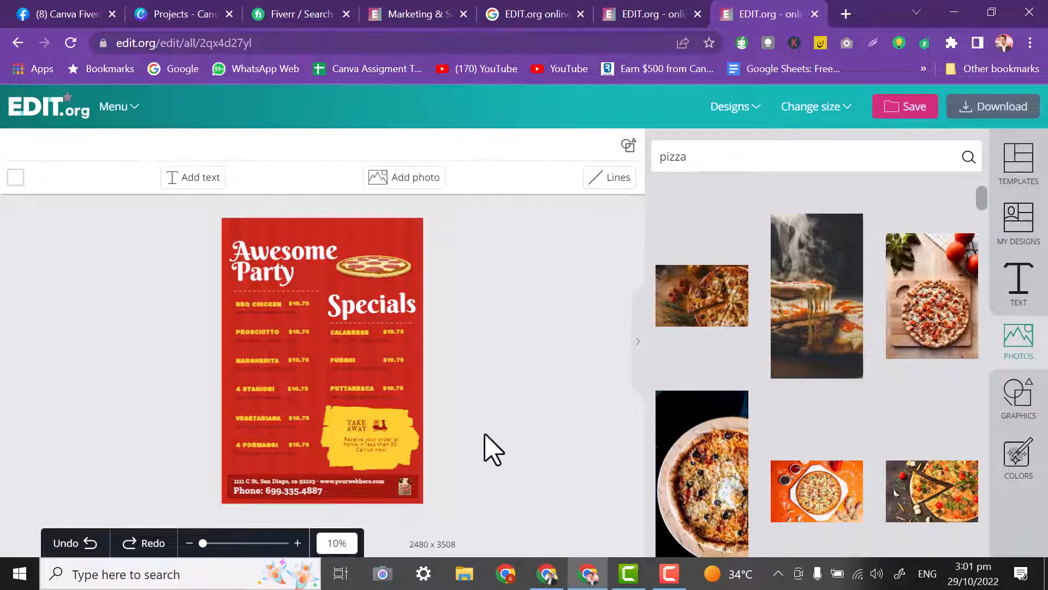
left_click(403, 492)
left_click(525, 418)
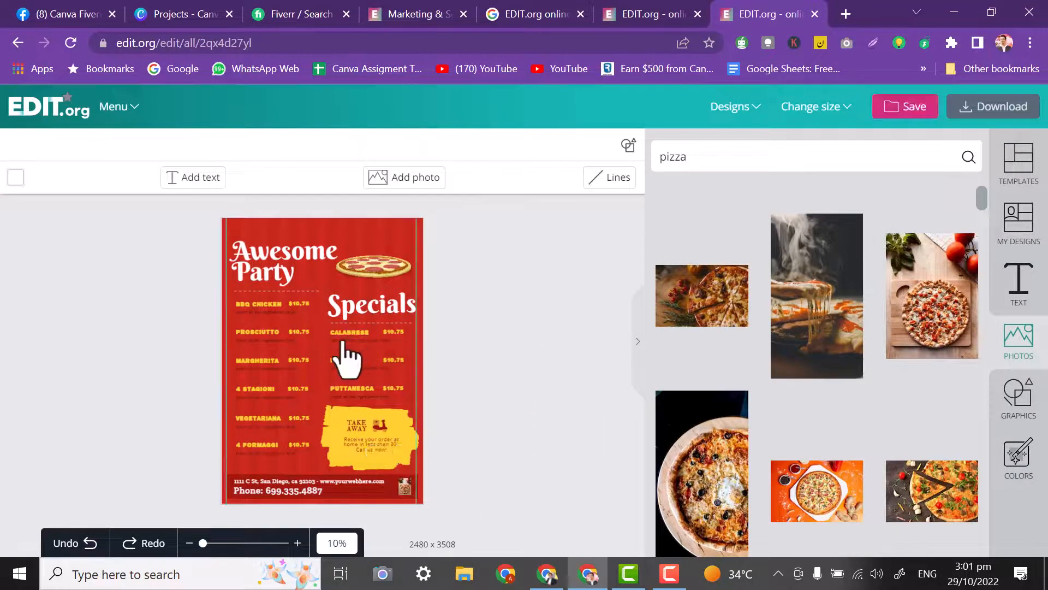
Add a line above the "Awesome Party" headline and colour it blue, #068ae8.
left_click(612, 182)
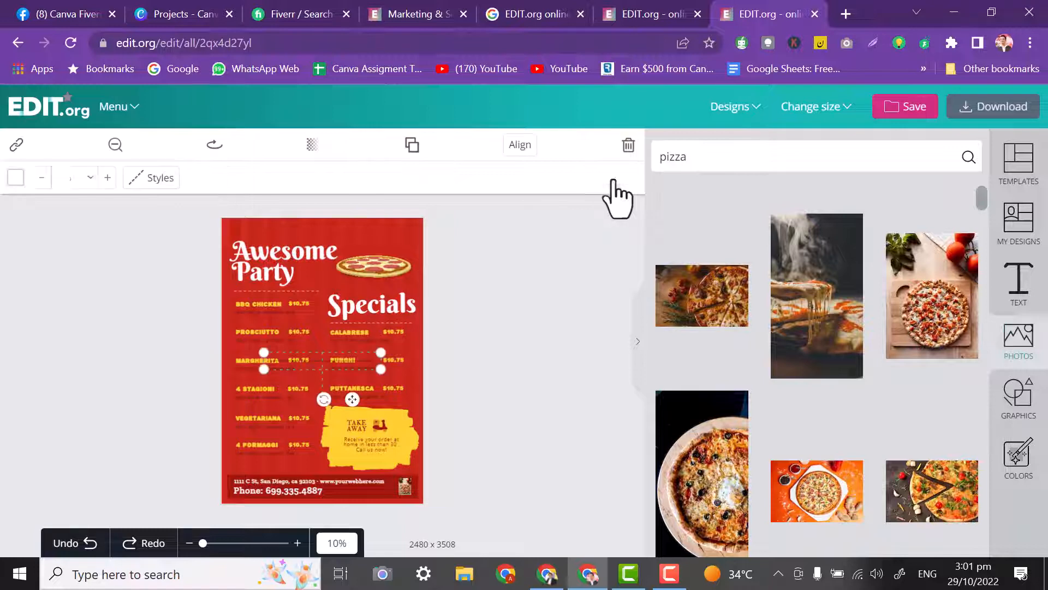
left_click_drag(339, 373, 281, 243)
left_click(16, 178)
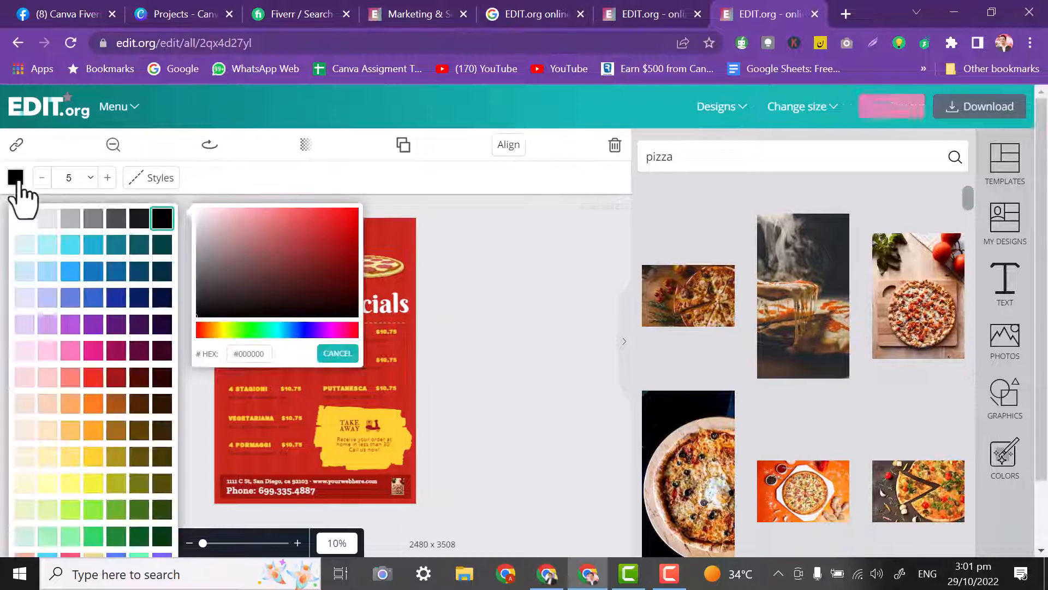
left_click(94, 272)
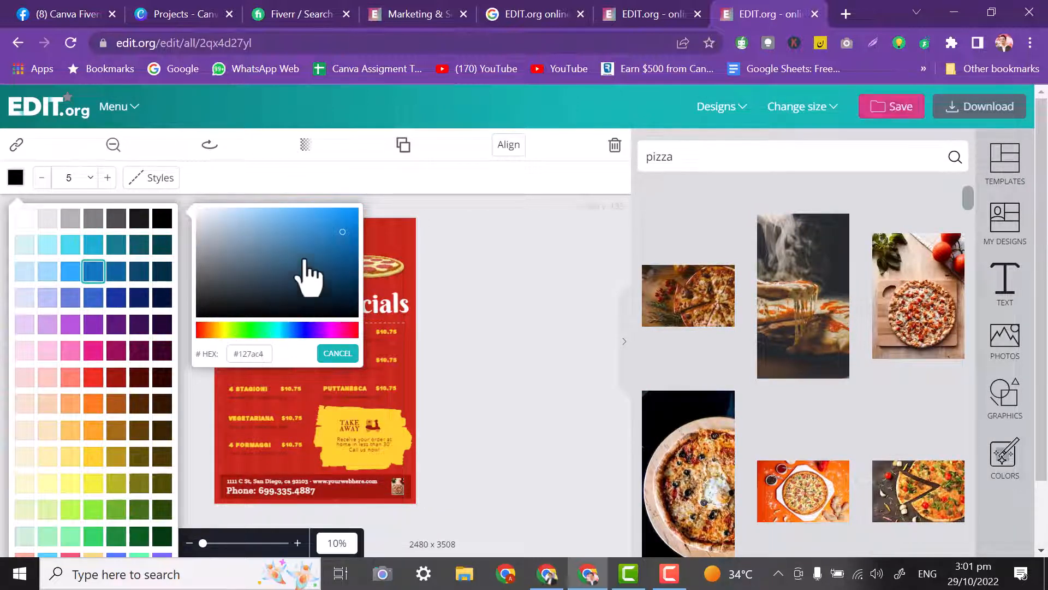
left_click(354, 216)
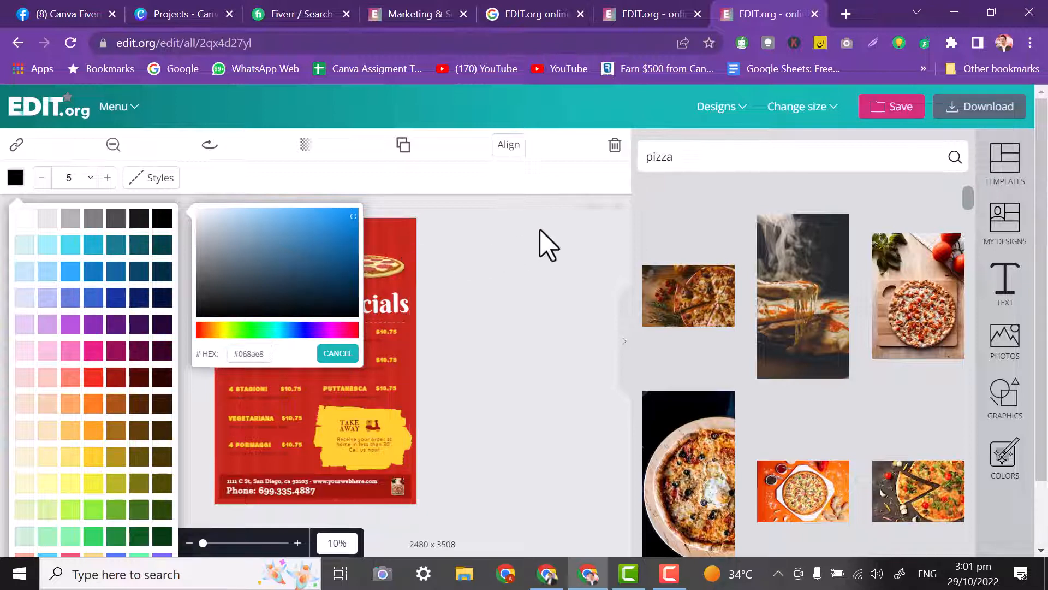
left_click(544, 243)
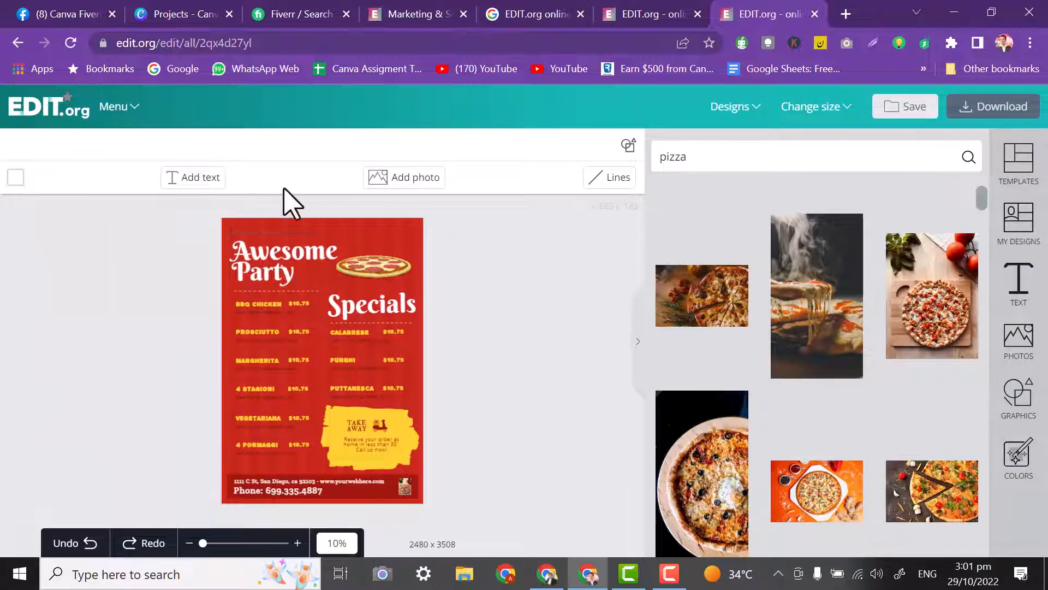
Add the text "Order Now" to the menu and place it over the area just above the address line.
left_click(179, 178)
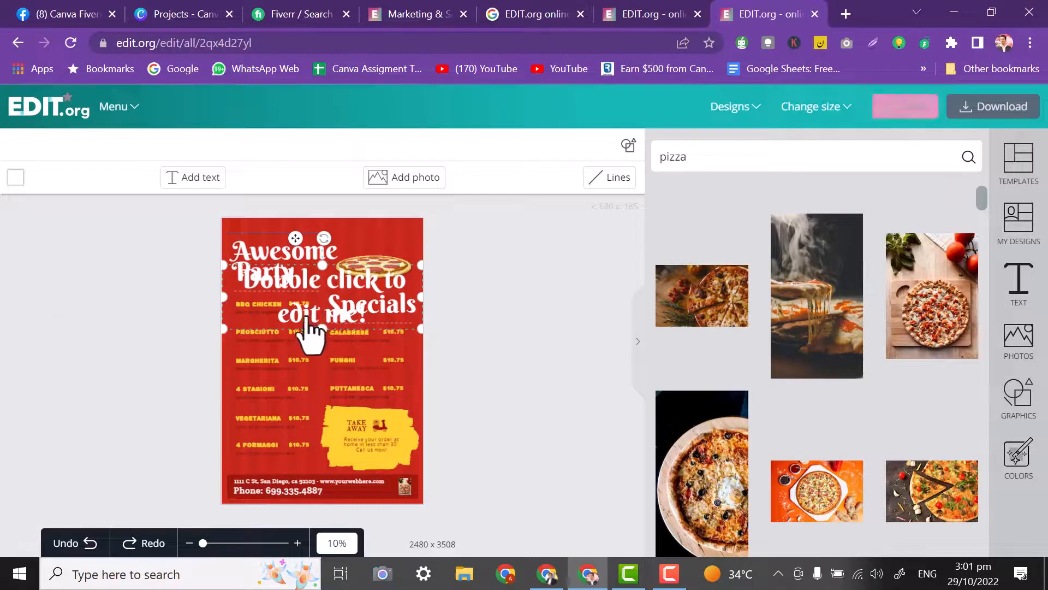
double_click(326, 320)
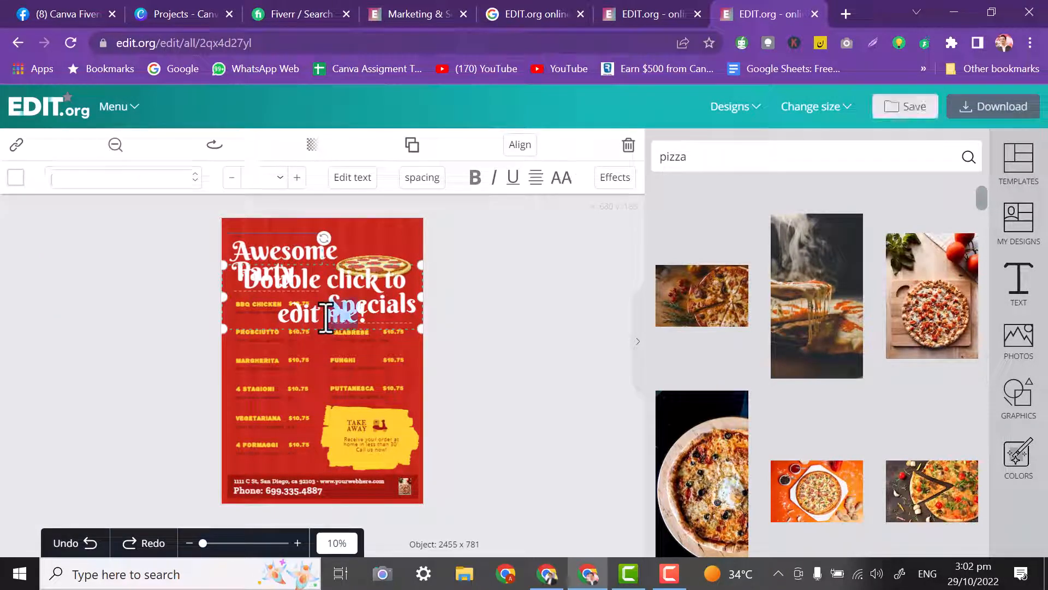
key("ctrl+a")
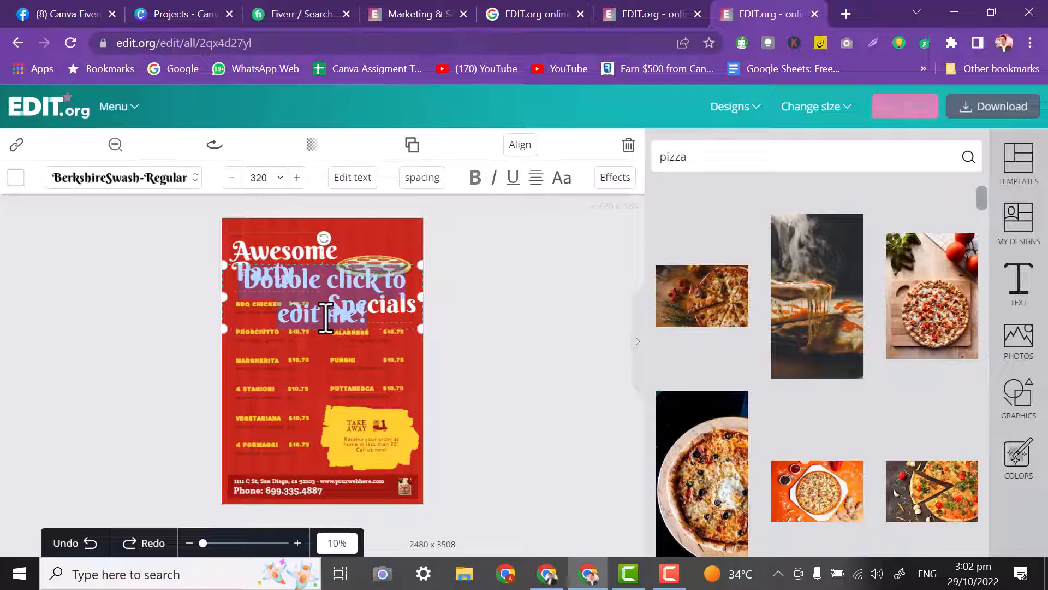
key("BackSpace")
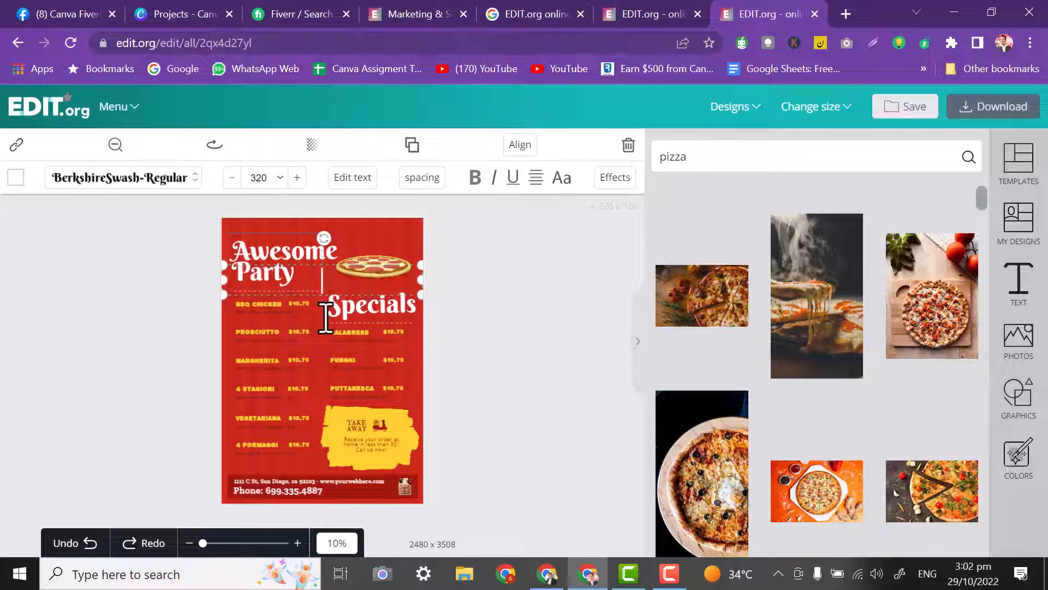
type("Order Now")
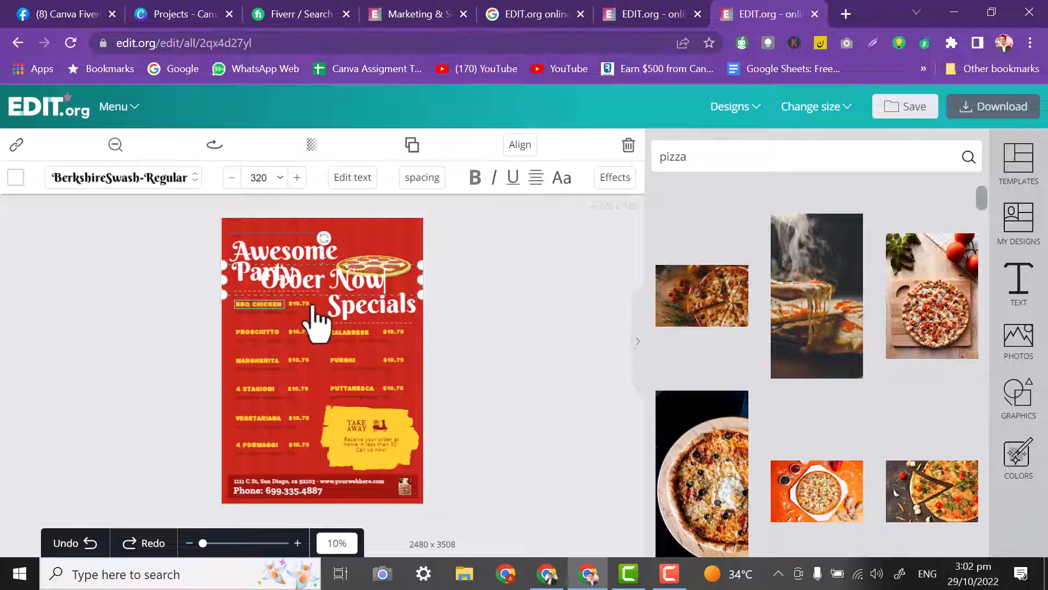
left_click(334, 286)
left_click_drag(335, 286, 332, 232)
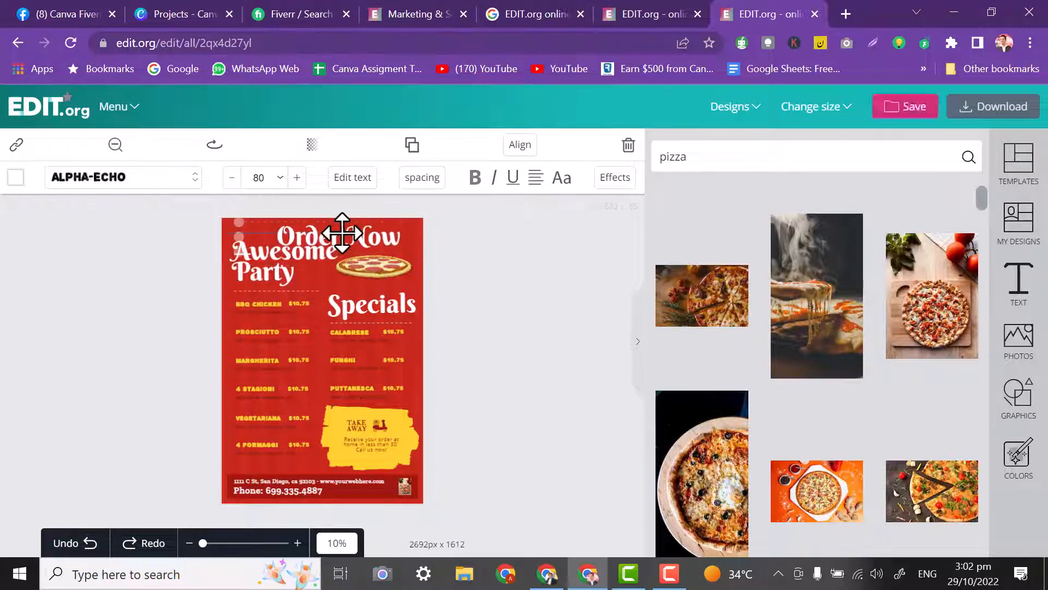
left_click_drag(330, 269, 285, 457)
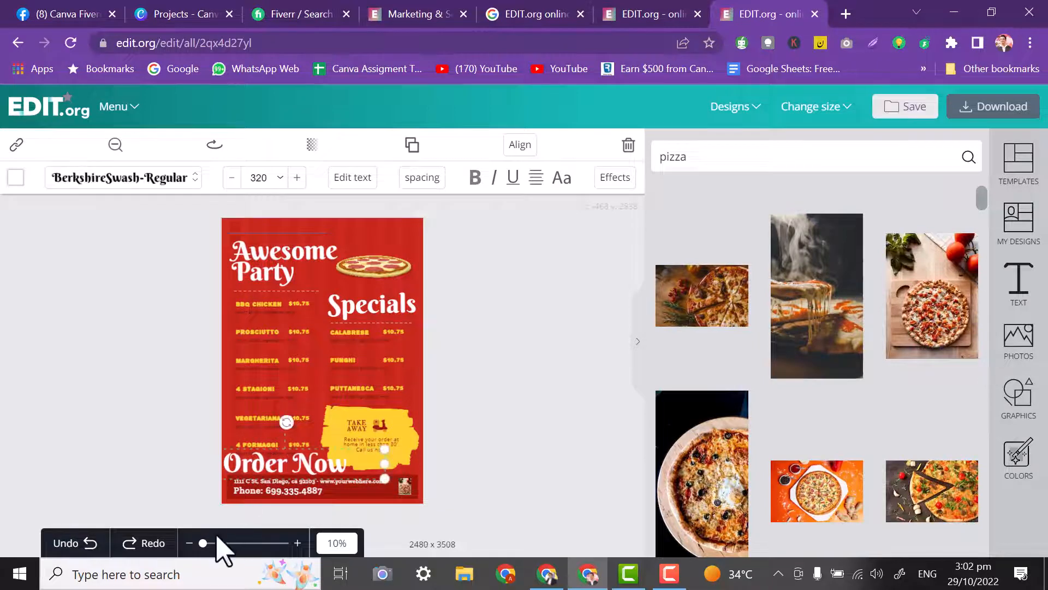
Shrink the "Order Now" text to about size 214 and fit it between the 4 Formaggi item and the address footer.
left_click_drag(203, 543, 234, 542)
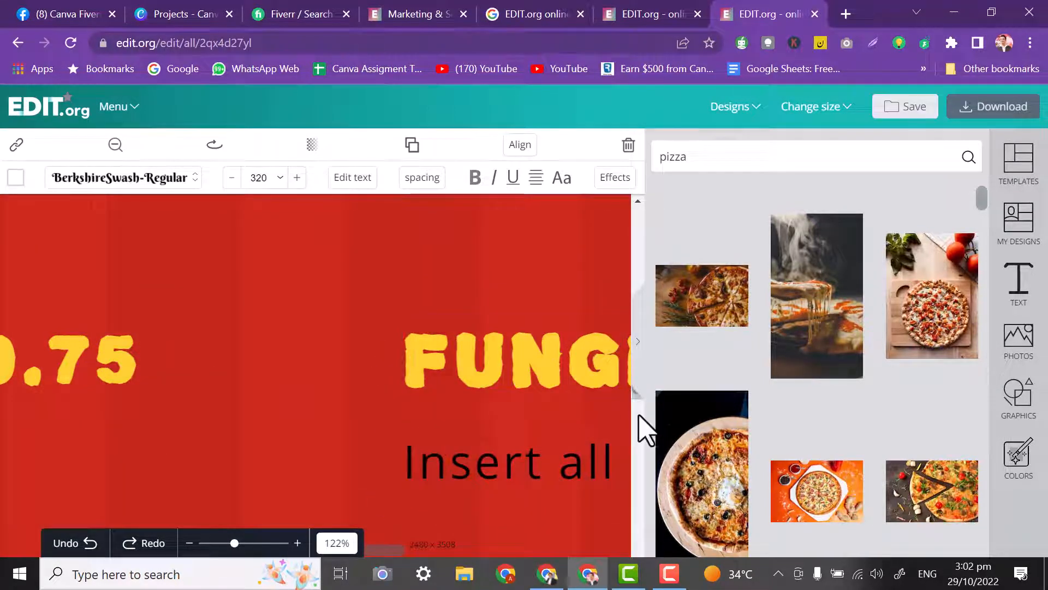
left_click_drag(647, 434, 660, 518)
scroll(597, 526, "up", 2)
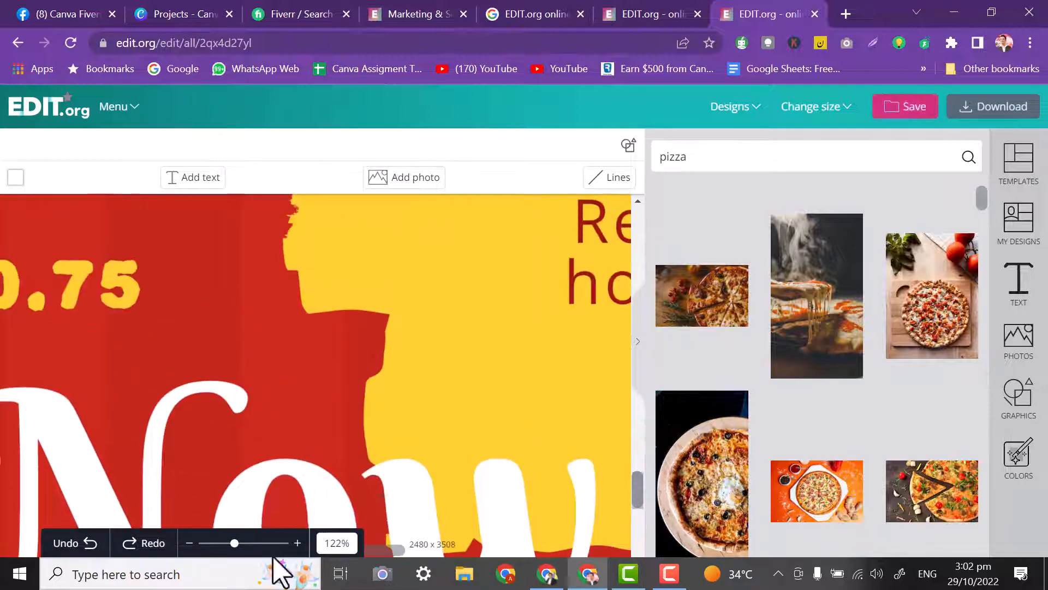
left_click_drag(234, 544, 219, 551)
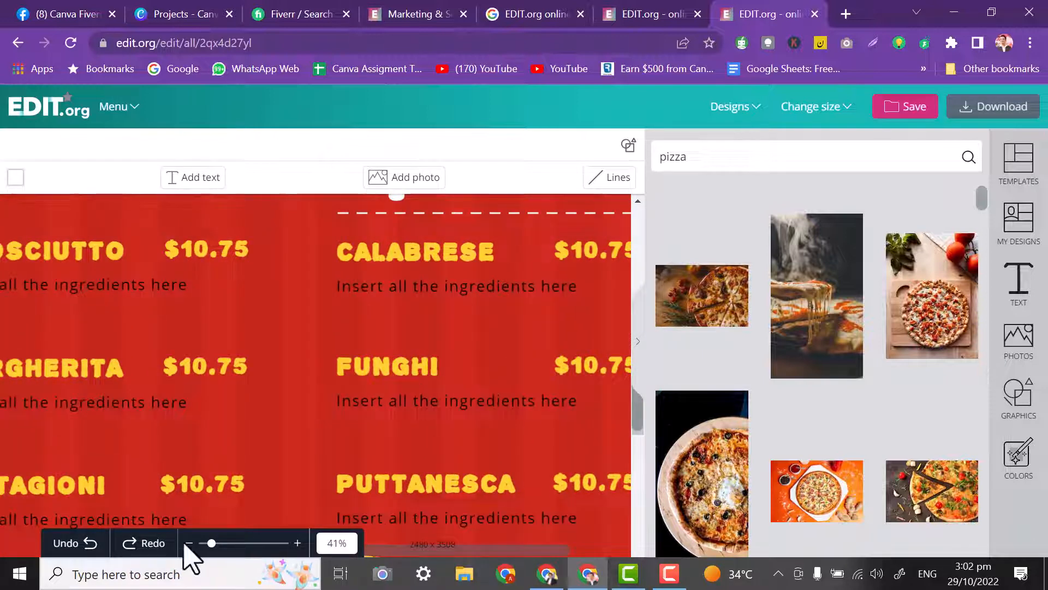
left_click(189, 544)
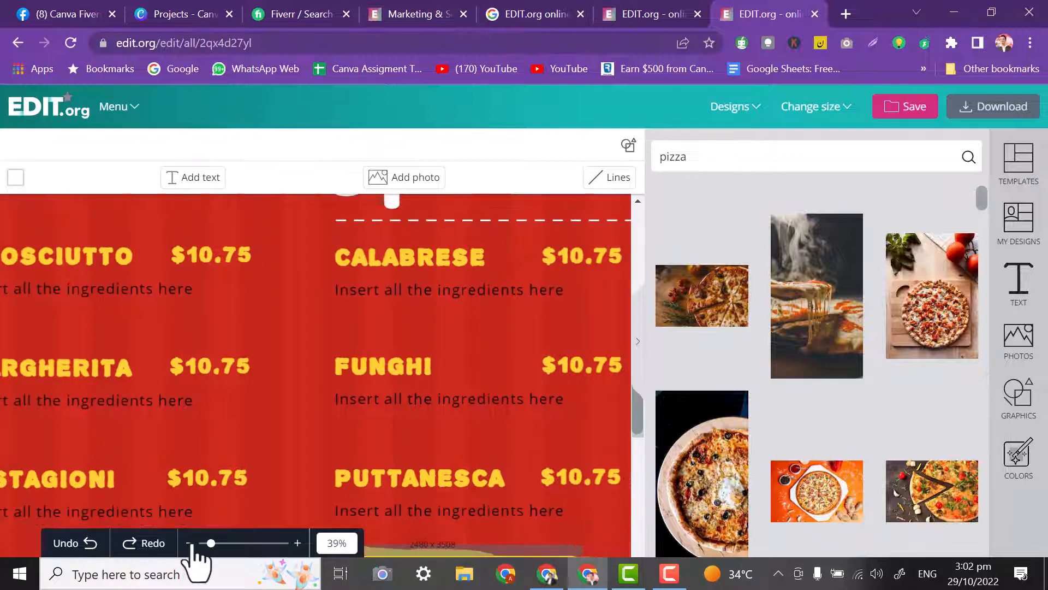
left_click(191, 543)
left_click(191, 544)
left_click(191, 544)
left_click(190, 543)
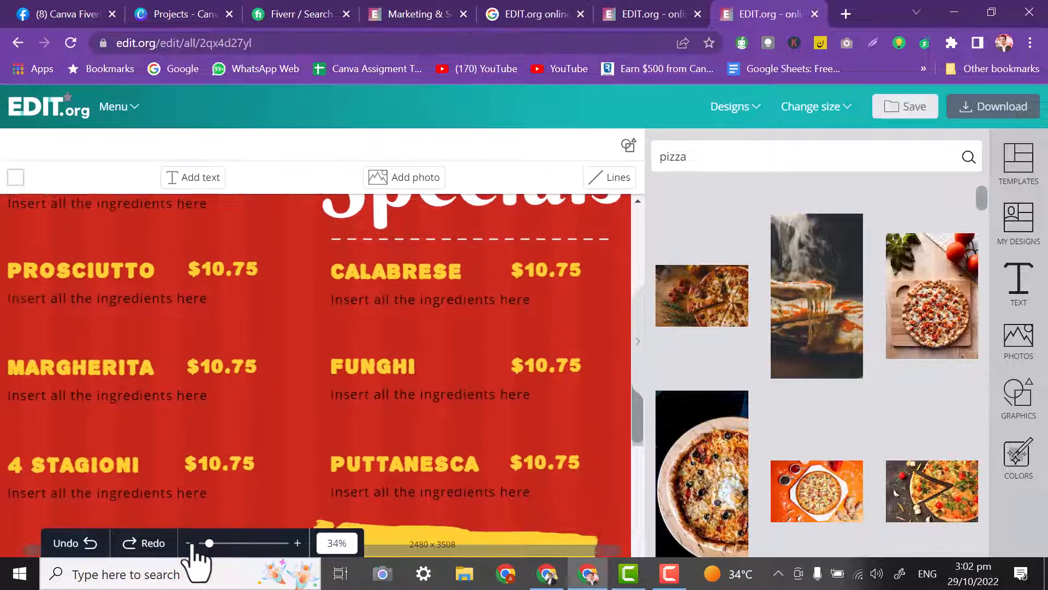
left_click(190, 543)
left_click(190, 544)
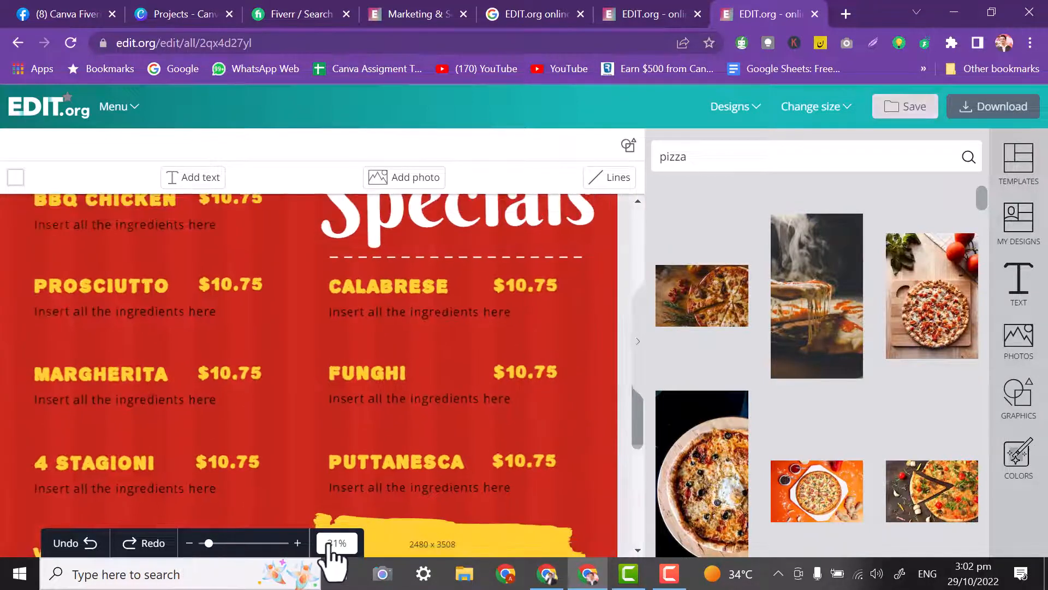
left_click(337, 542)
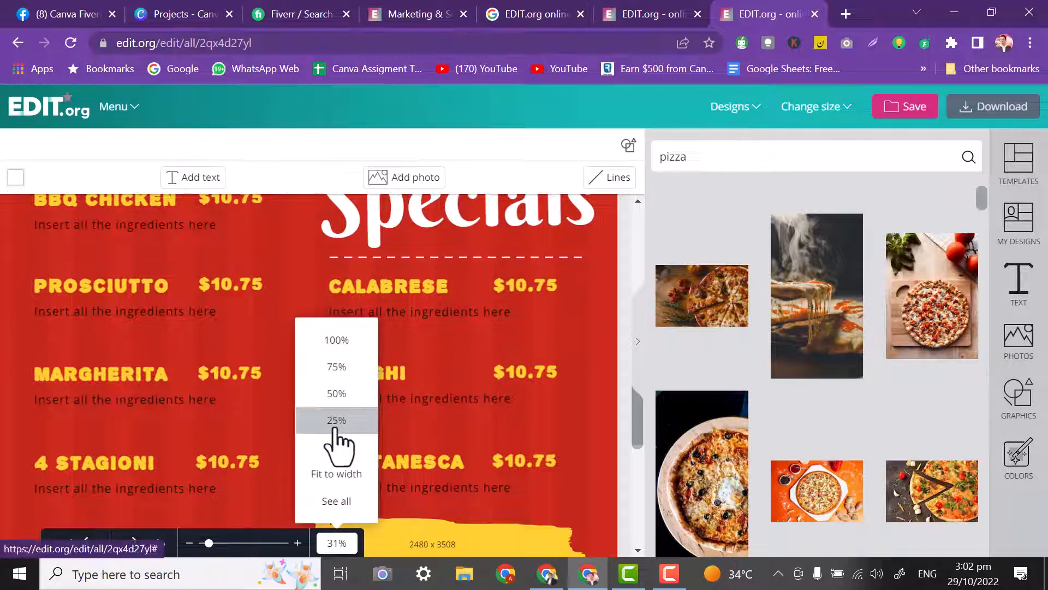
left_click(337, 420)
left_click_drag(642, 431, 643, 519)
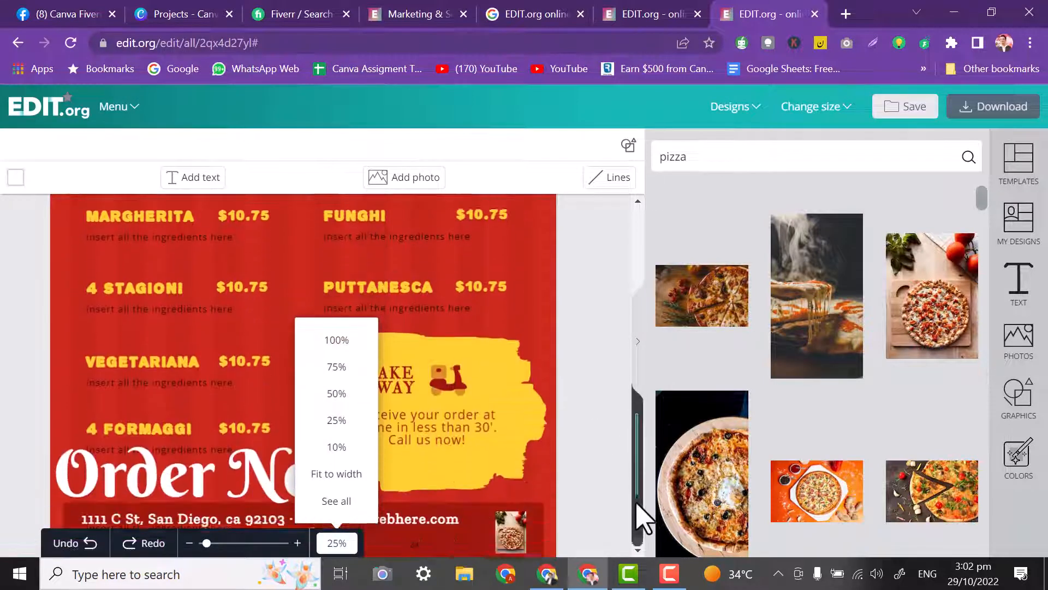
left_click(82, 472)
left_click_drag(81, 472, 126, 459)
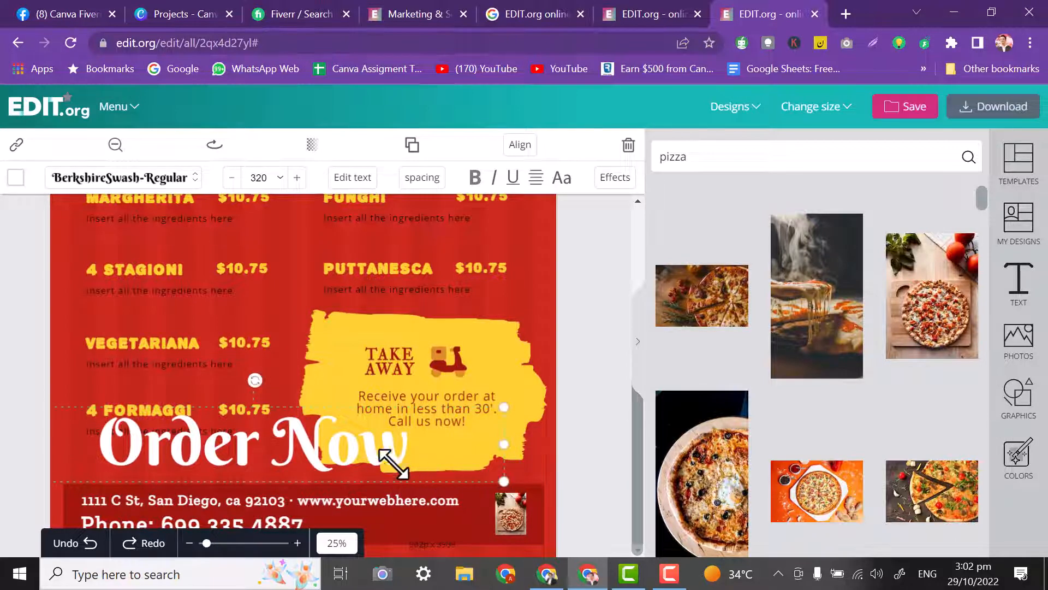
left_click_drag(393, 463, 283, 440)
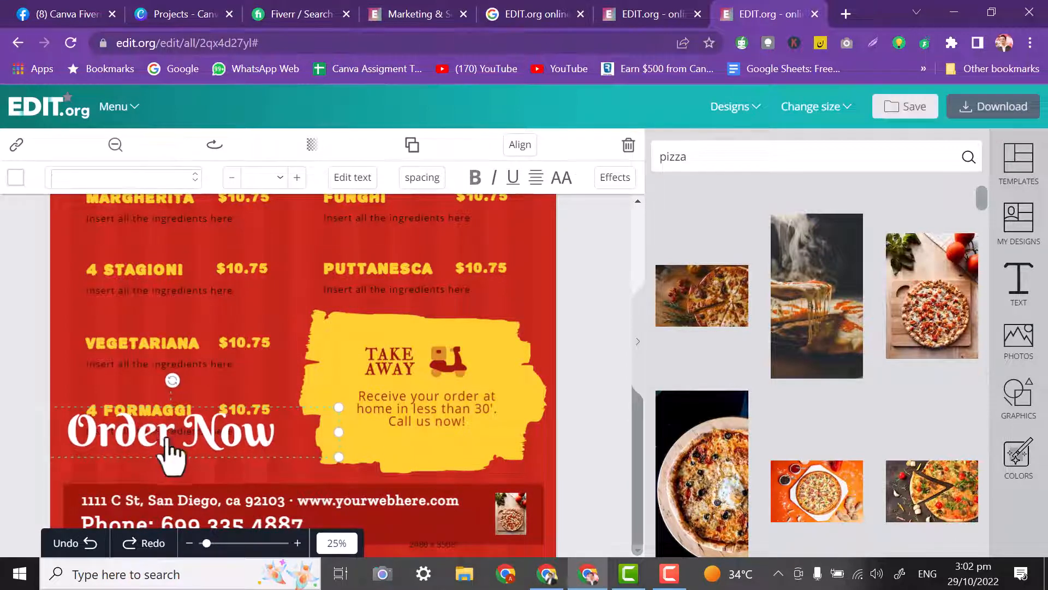
left_click_drag(167, 441, 169, 468)
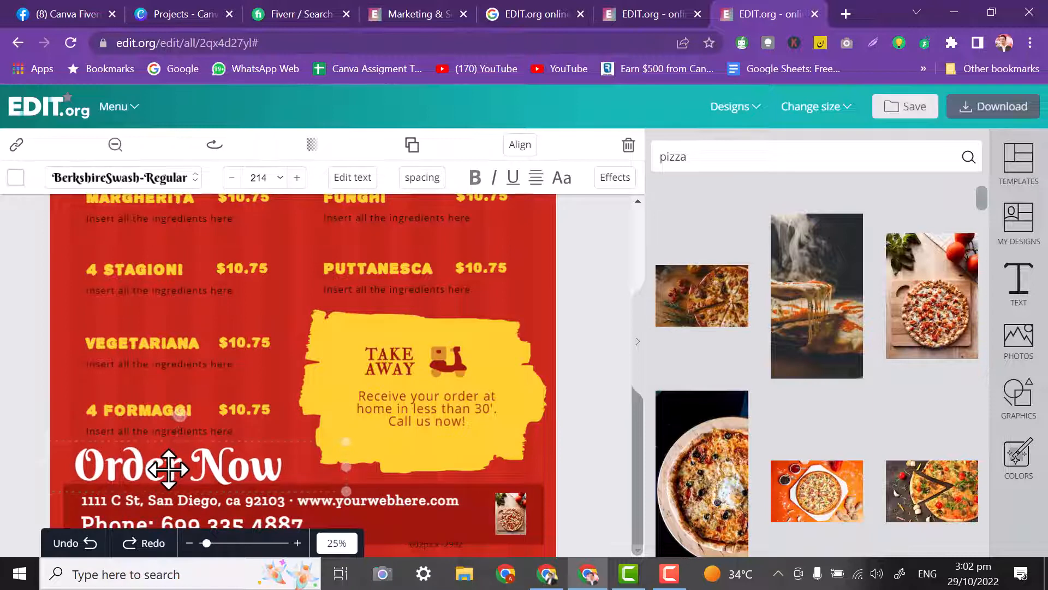
left_click(11, 390)
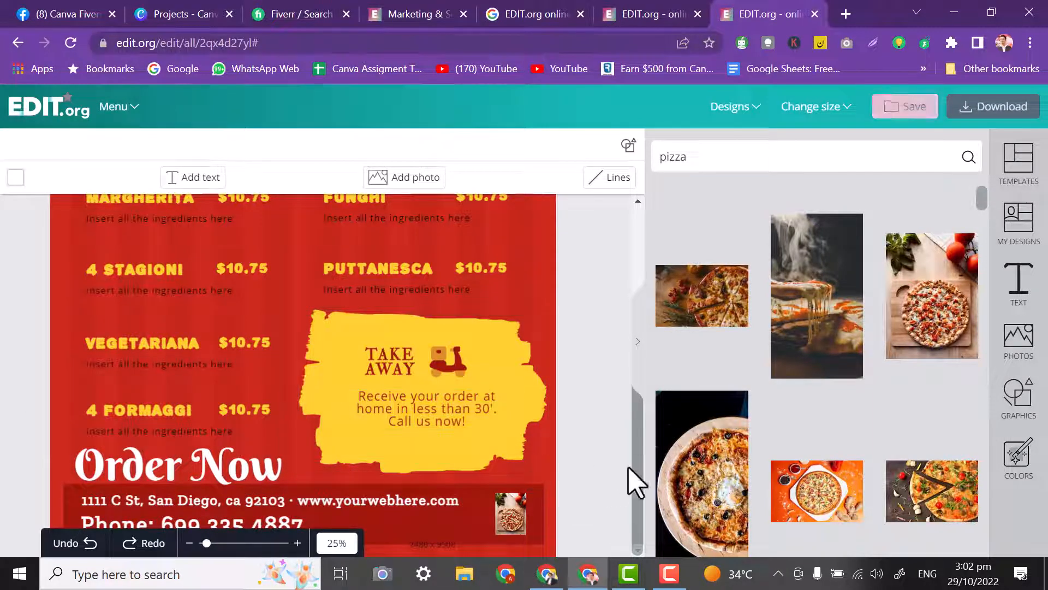
Return to the 10% view of the whole menu and save the design.
left_click(334, 543)
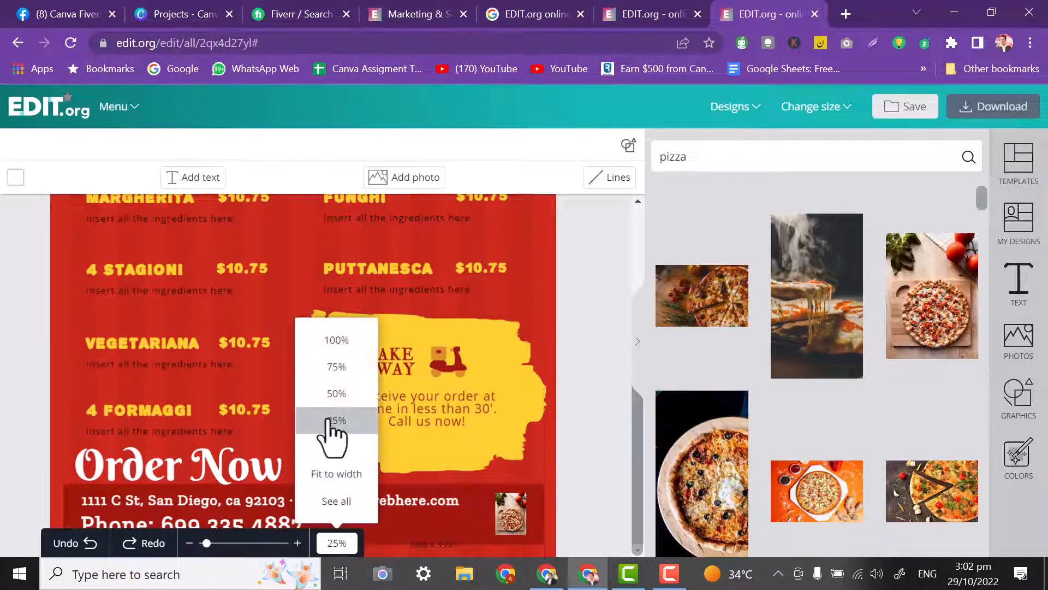
left_click(338, 448)
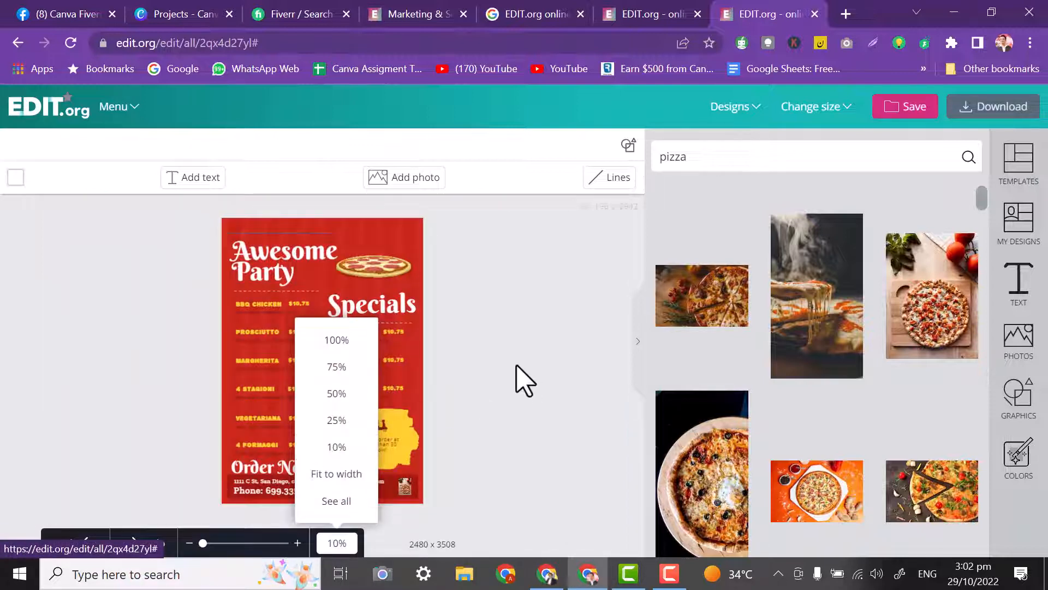
left_click(902, 114)
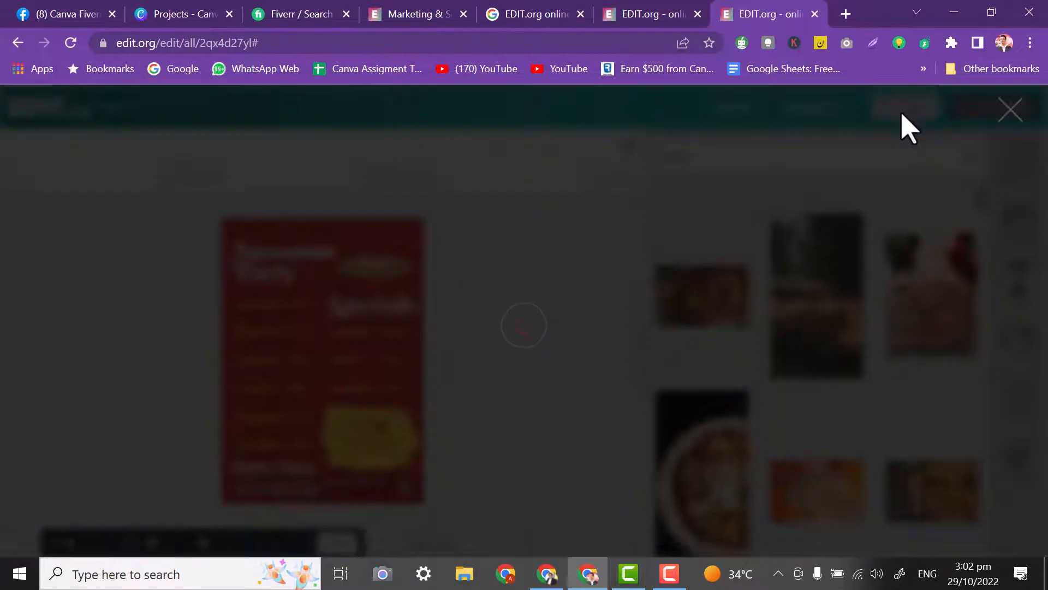
Save the pizza menu design again.
mouse_move(839, 115)
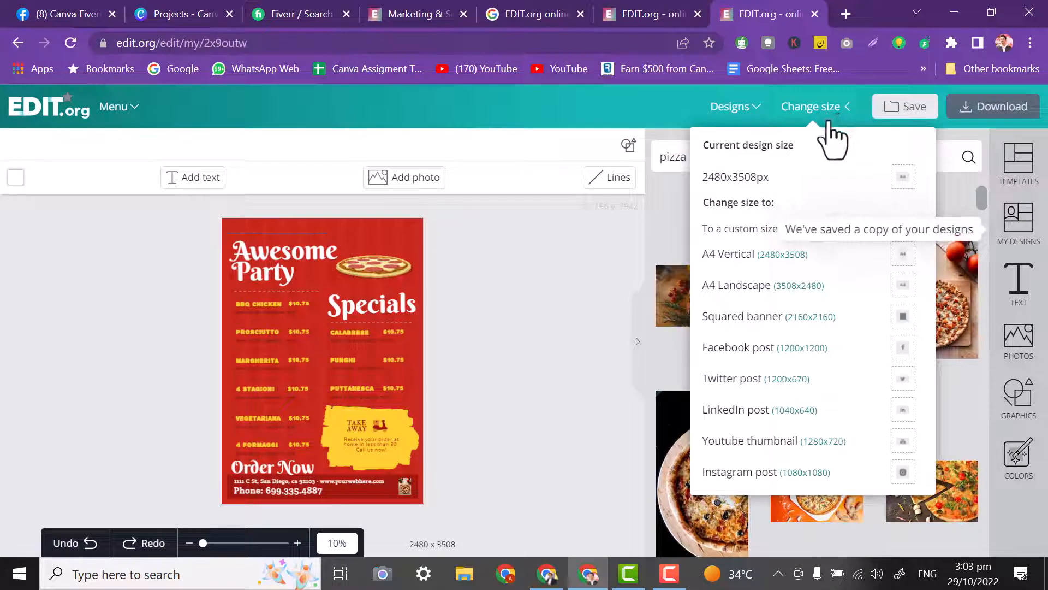
left_click(915, 115)
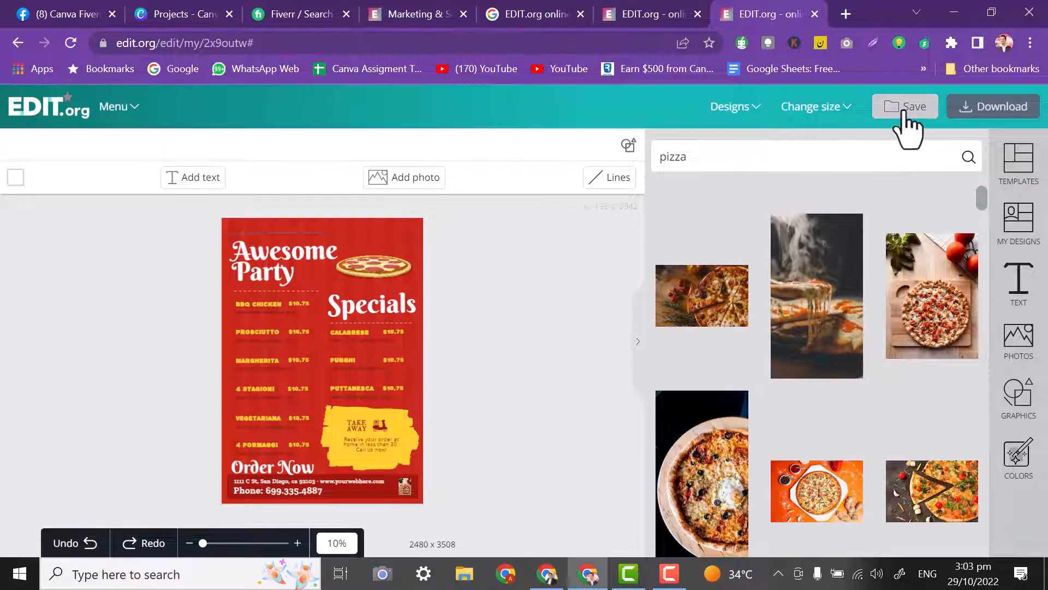
left_click(904, 113)
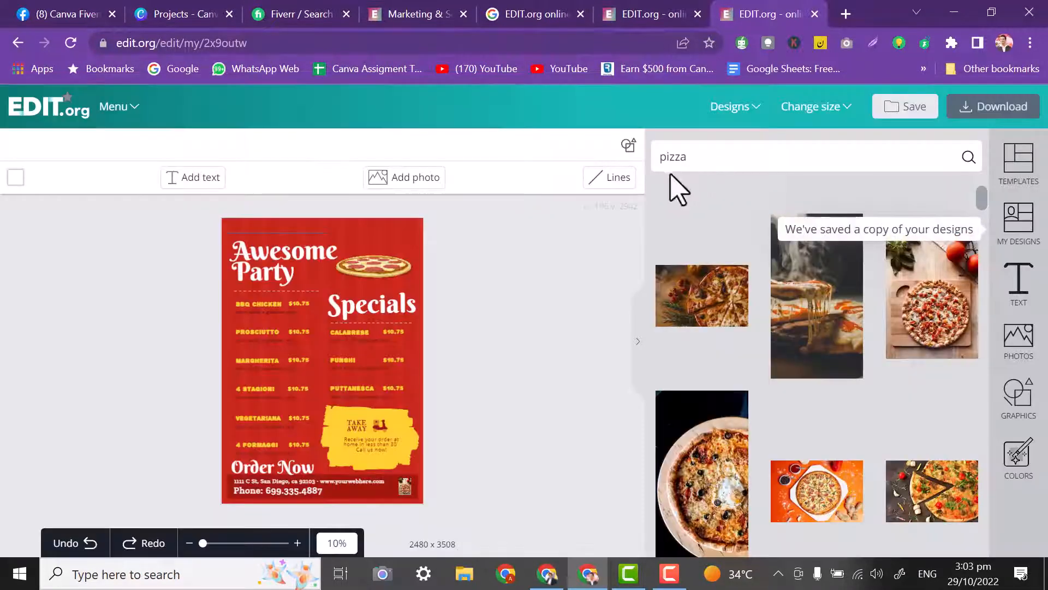
Try to download the pizza menu, dismiss the premium offer, and save the design once more.
left_click(972, 104)
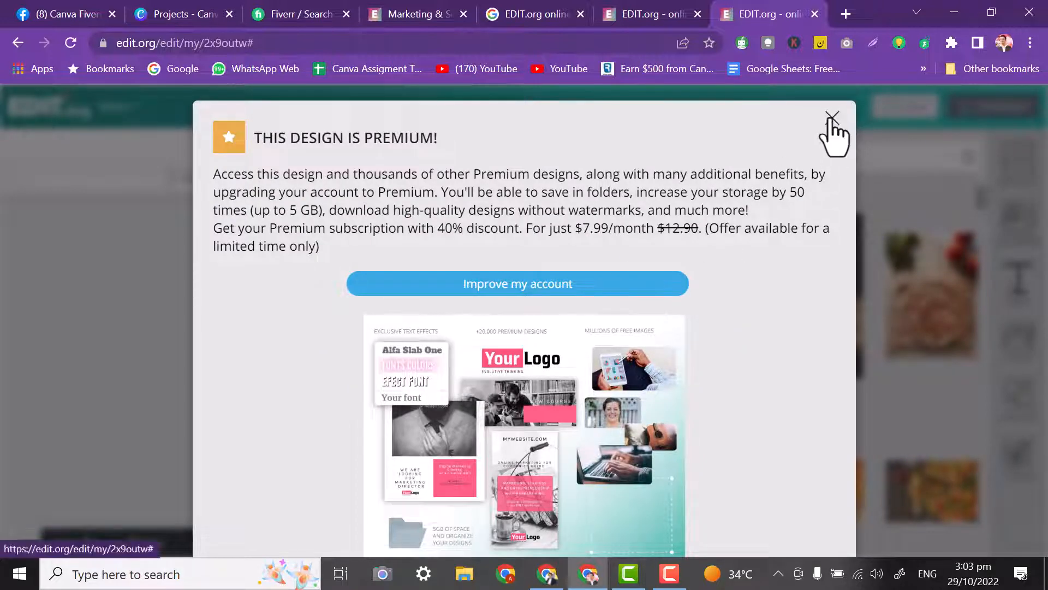
left_click(832, 119)
left_click(894, 116)
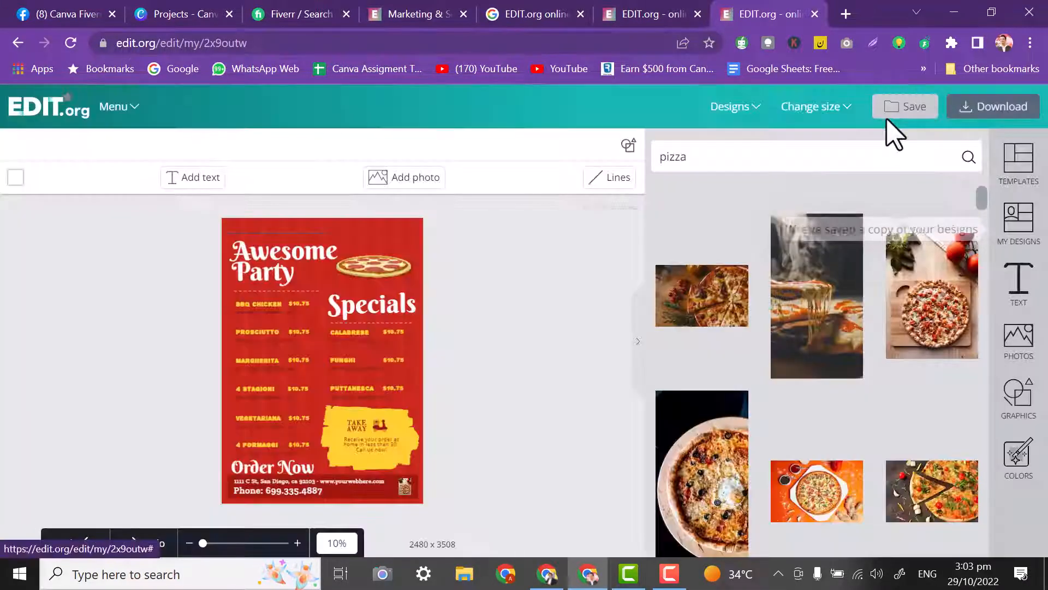
View the downloaded image got new video.png from the browser's download list and return to the pizza menu design.
left_click(1031, 44)
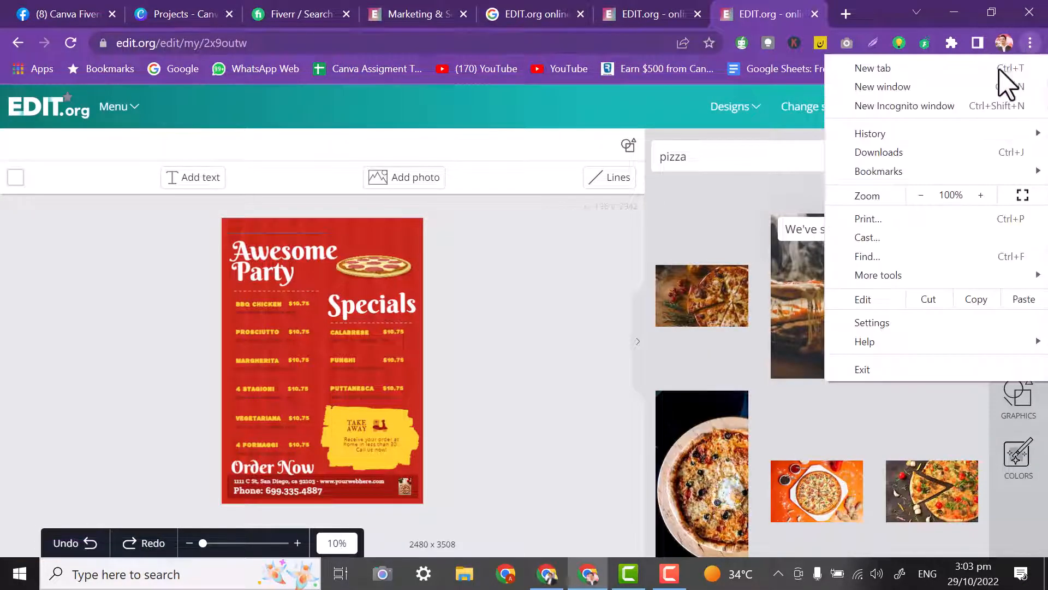
left_click(832, 153)
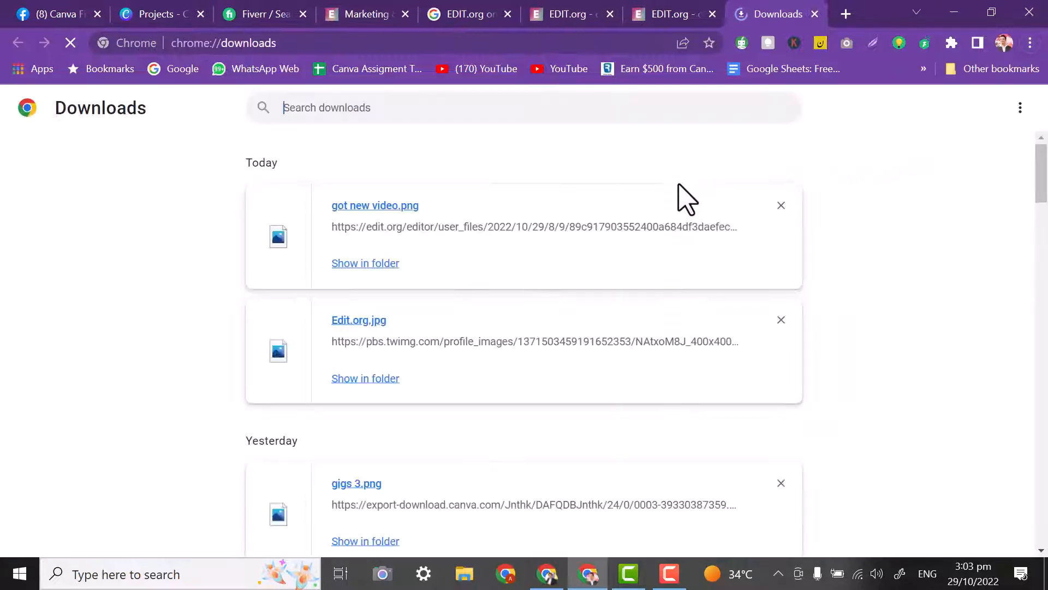
left_click(365, 206)
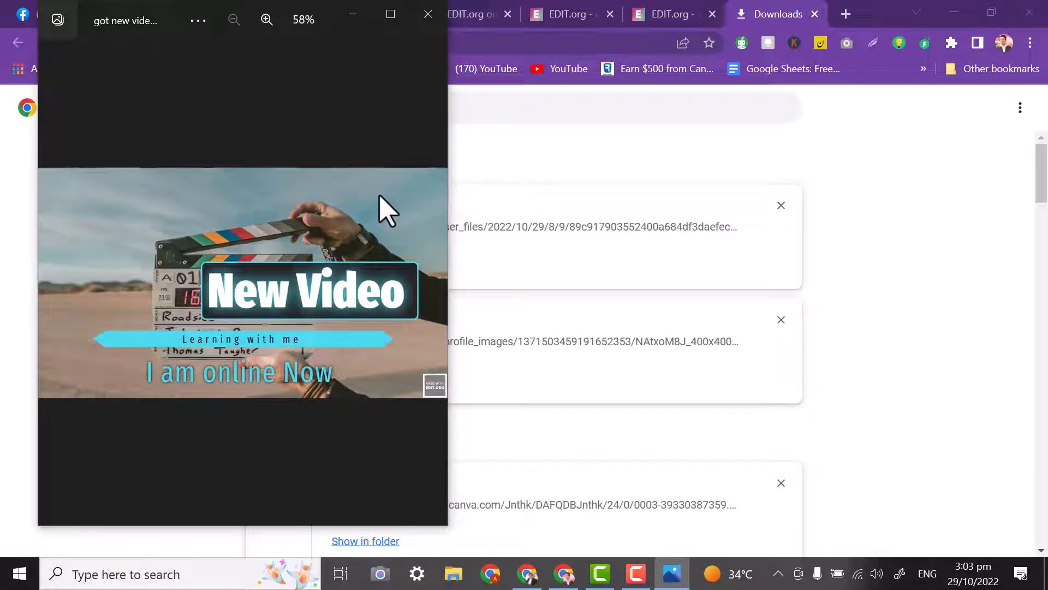
left_click(428, 13)
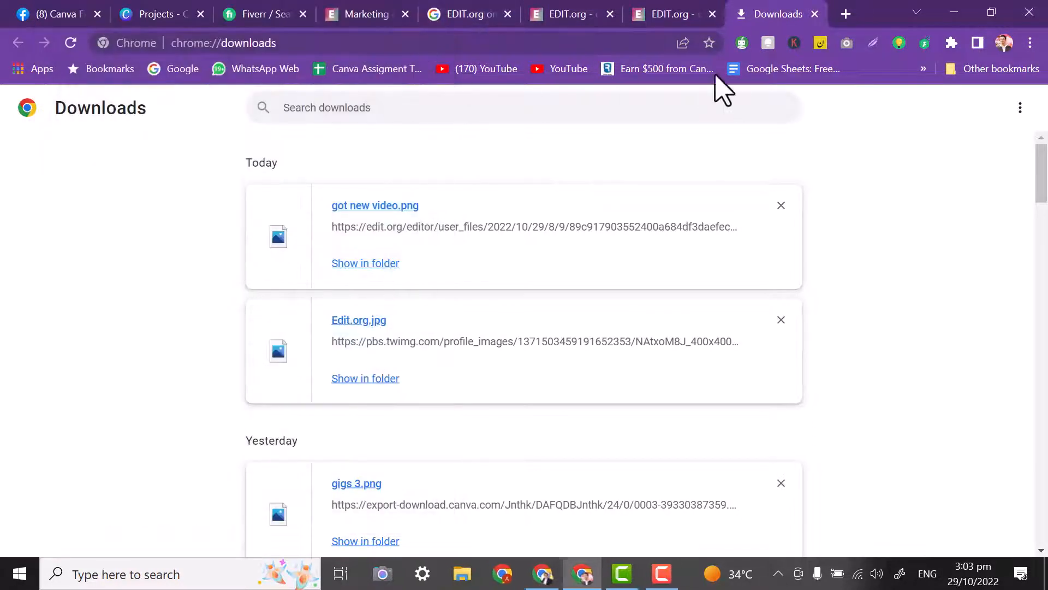
left_click(684, 12)
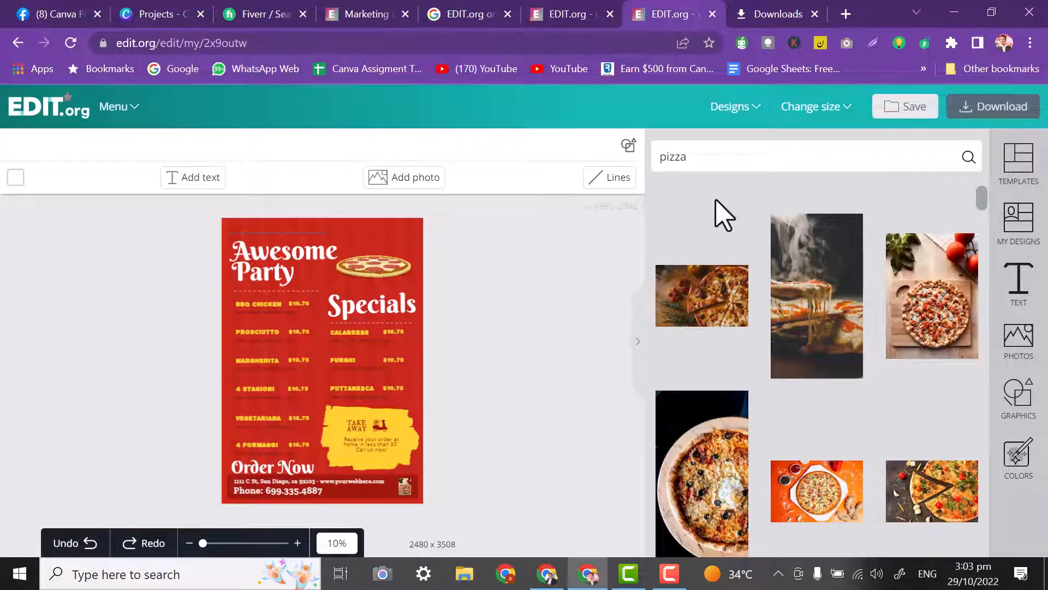
Try to change the menu's size to A4 Vertical (2480x3508) and dismiss the premium offer.
left_click(826, 109)
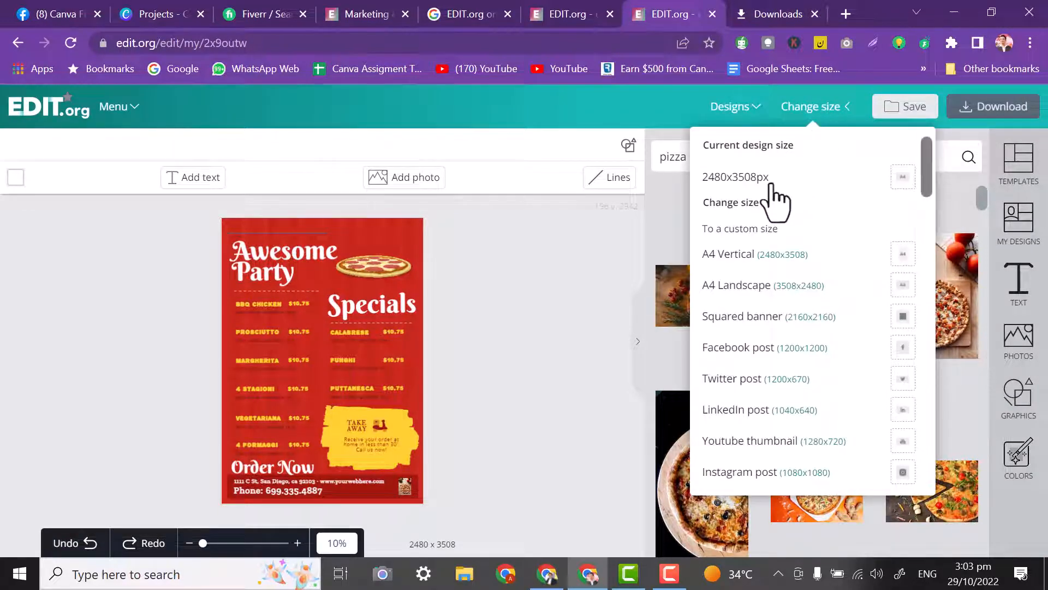
left_click(744, 256)
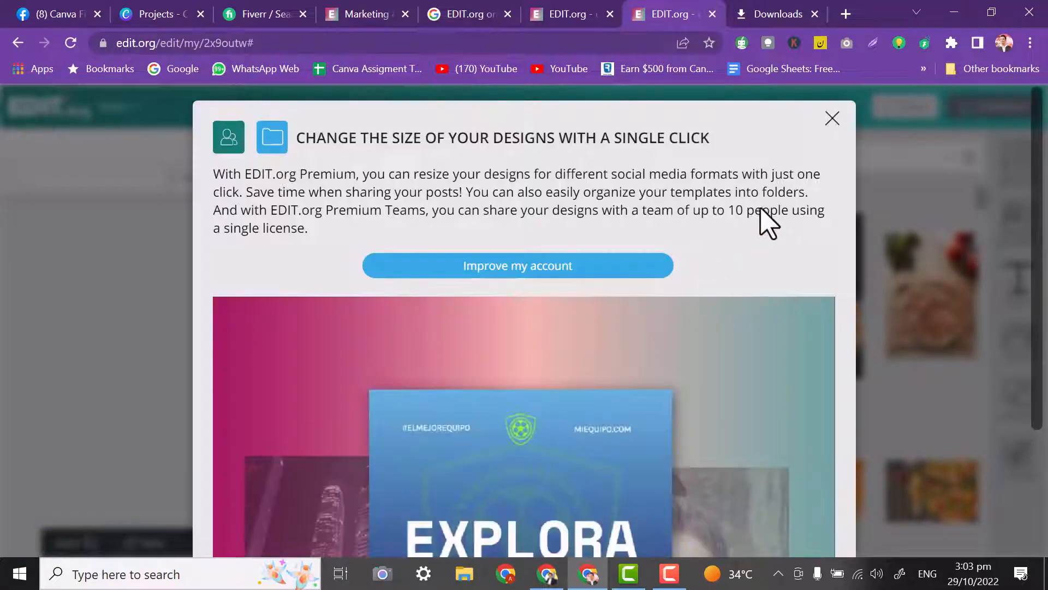
left_click(830, 119)
Browse further down the photo library beyond the first pizza pictures.
left_click(734, 107)
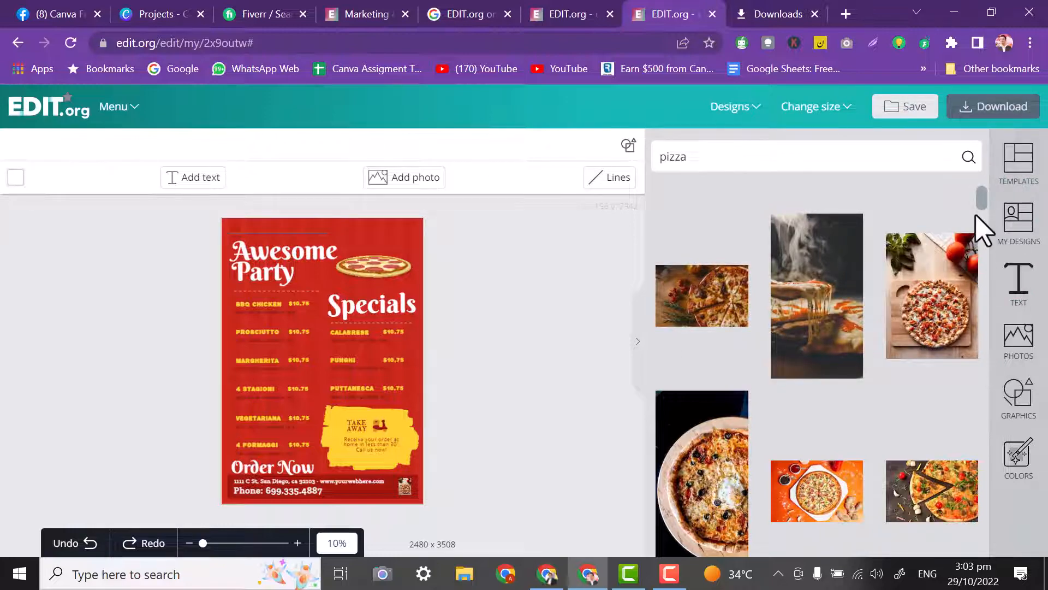
left_click_drag(982, 204, 975, 517)
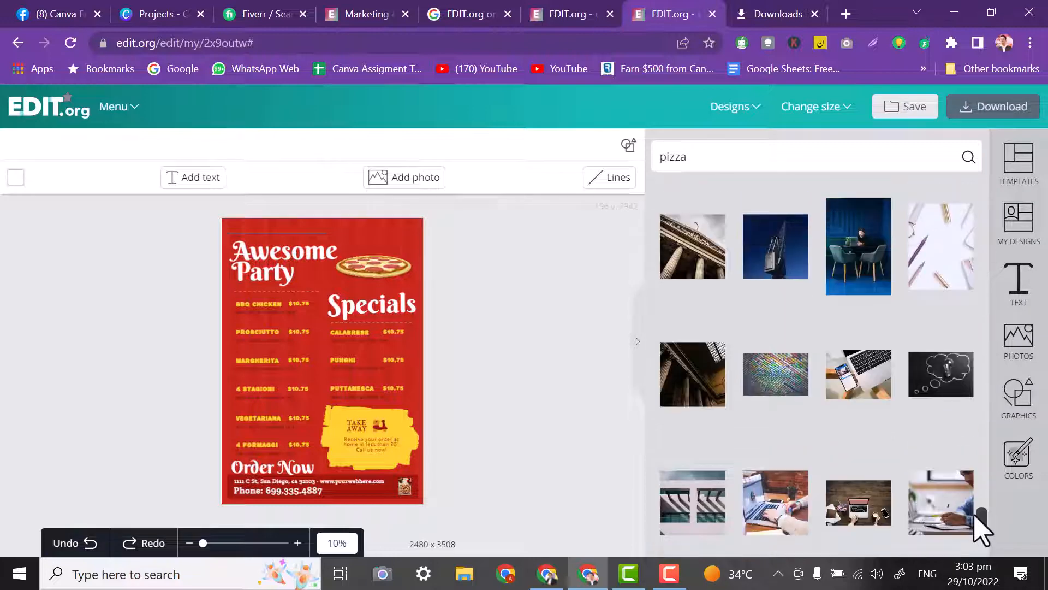